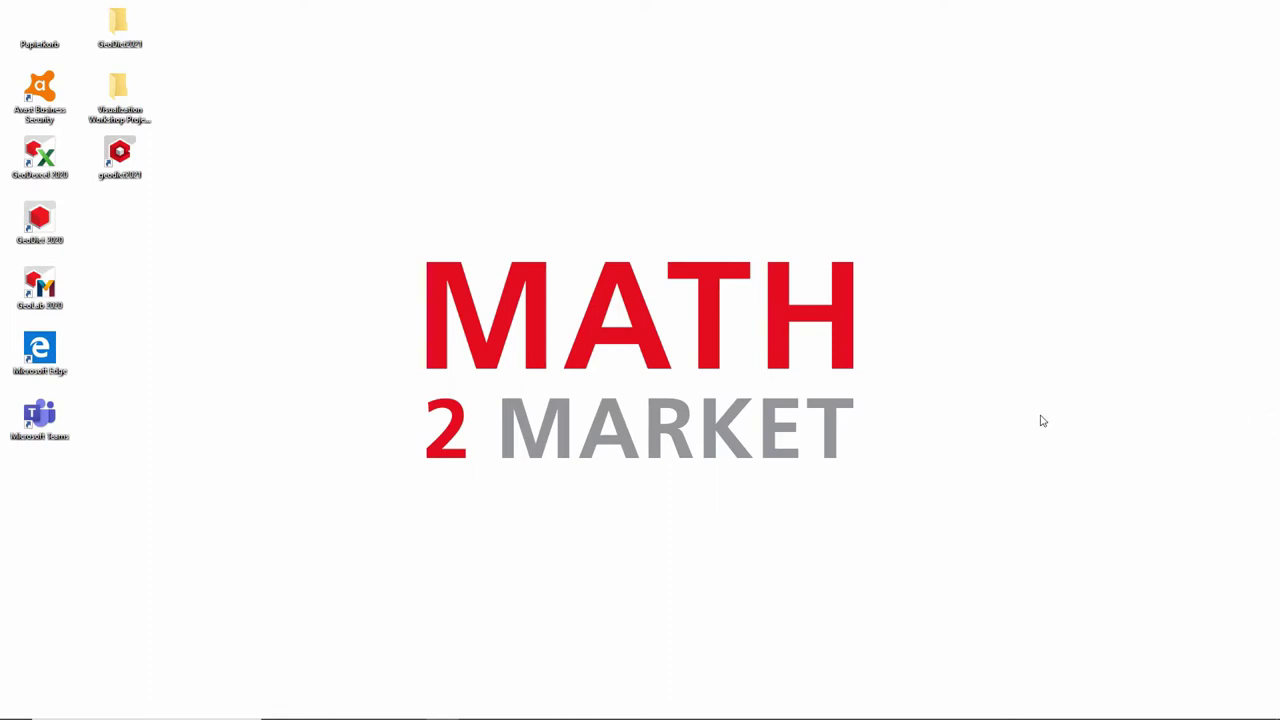
Launch GeoDict 2021 in a maximized window and set the Desktop's Visualization Workshop Project Folder as the project folder
{"action": "double_click", "coordinate": [112, 163]}
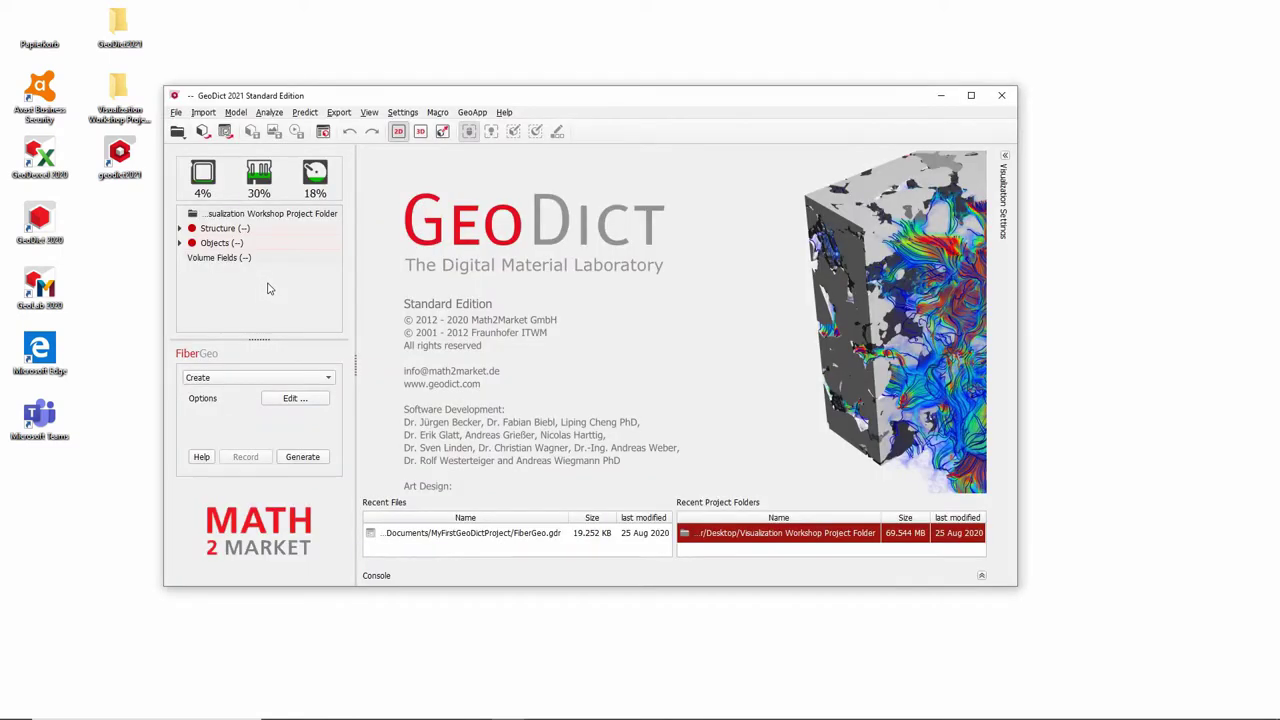
{"action": "double_click", "coordinate": [313, 101]}
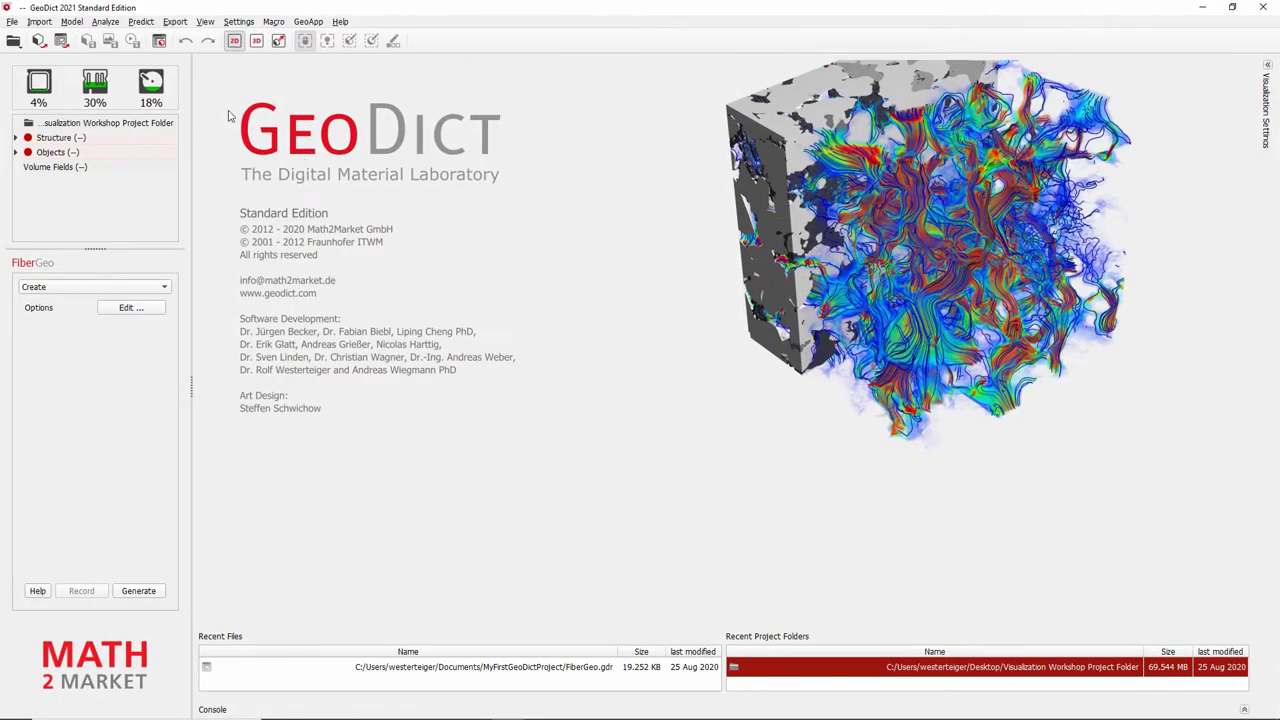
{"action": "left_click", "coordinate": [12, 22]}
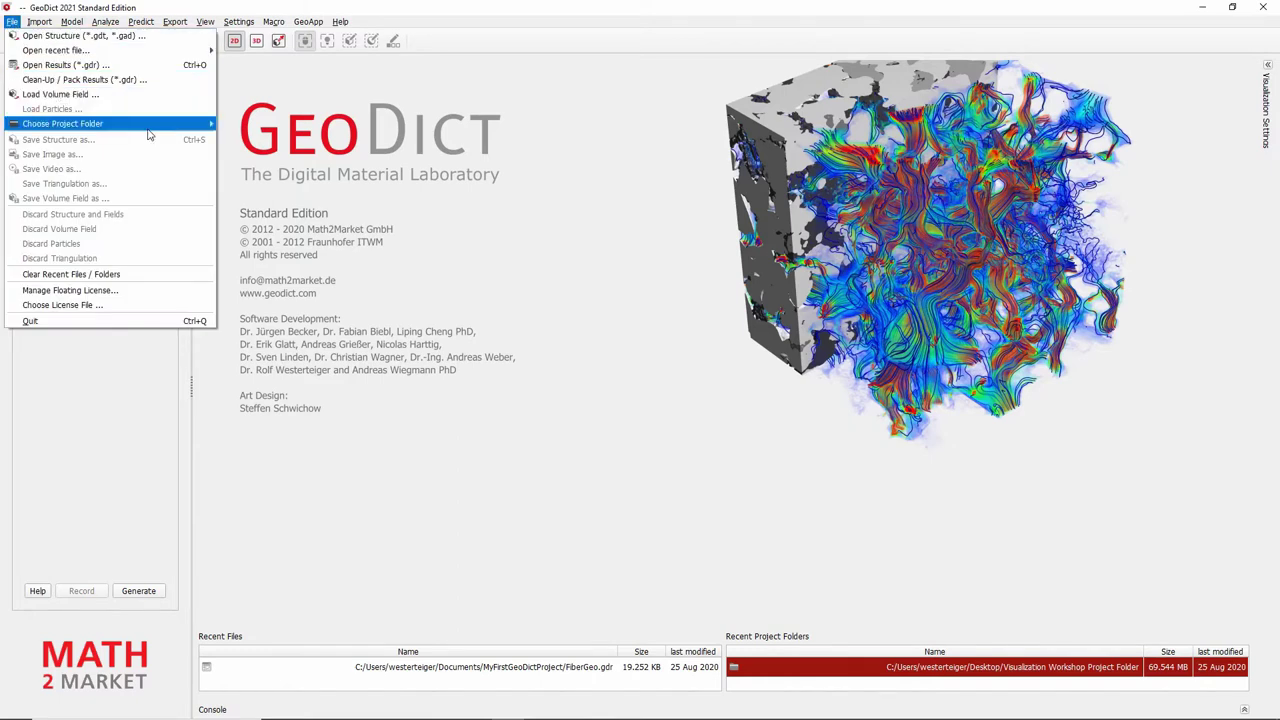
{"action": "mouse_move", "coordinate": [148, 128]}
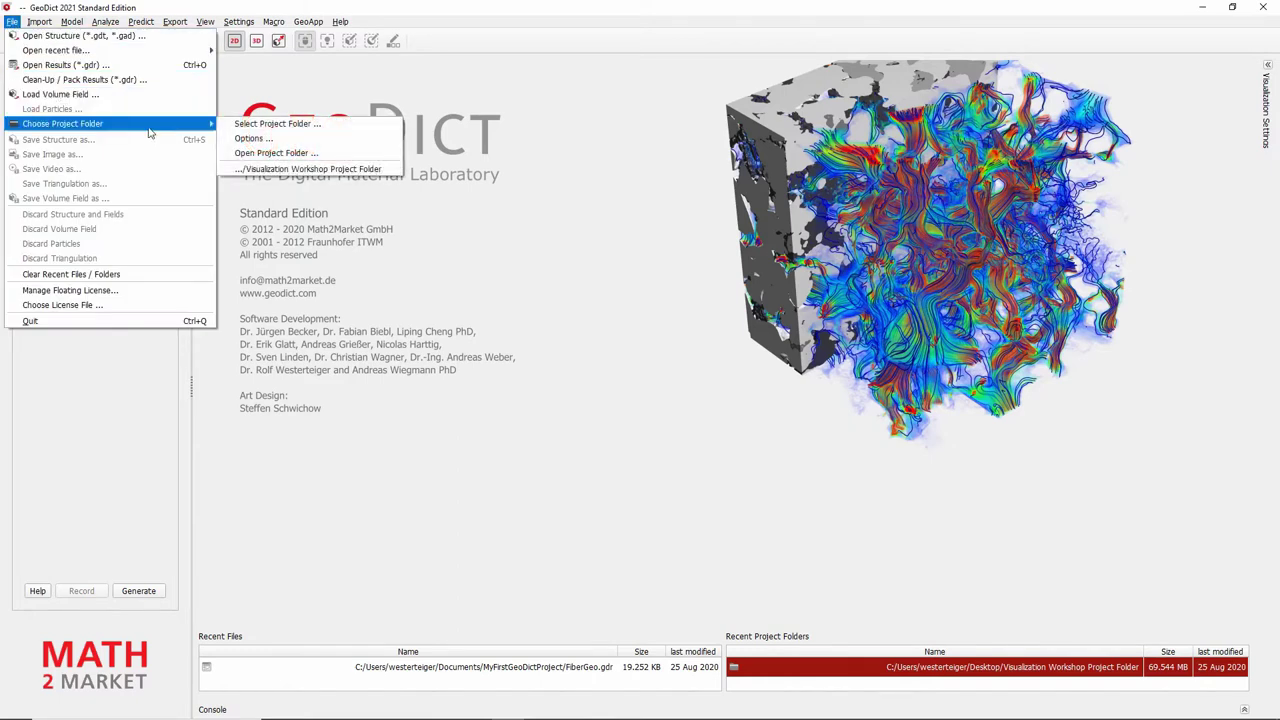
{"action": "left_click", "coordinate": [360, 127]}
{"action": "left_click", "coordinate": [283, 223]}
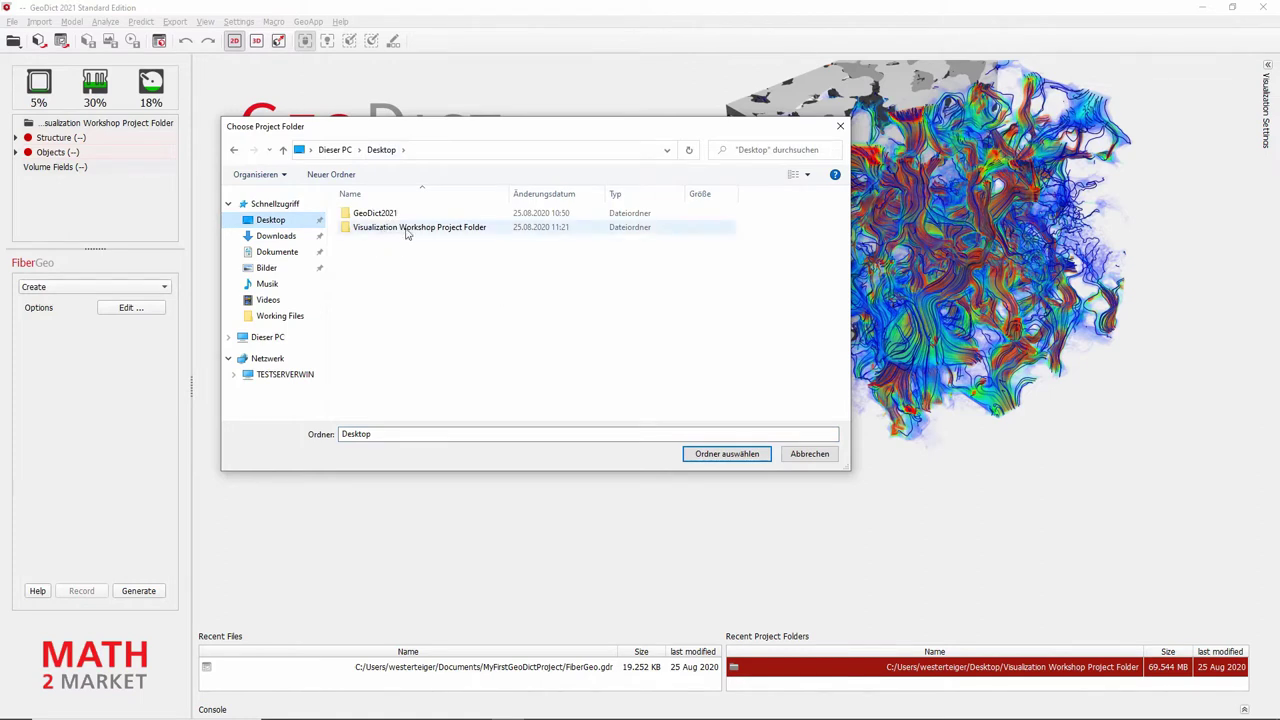
{"action": "double_click", "coordinate": [459, 229]}
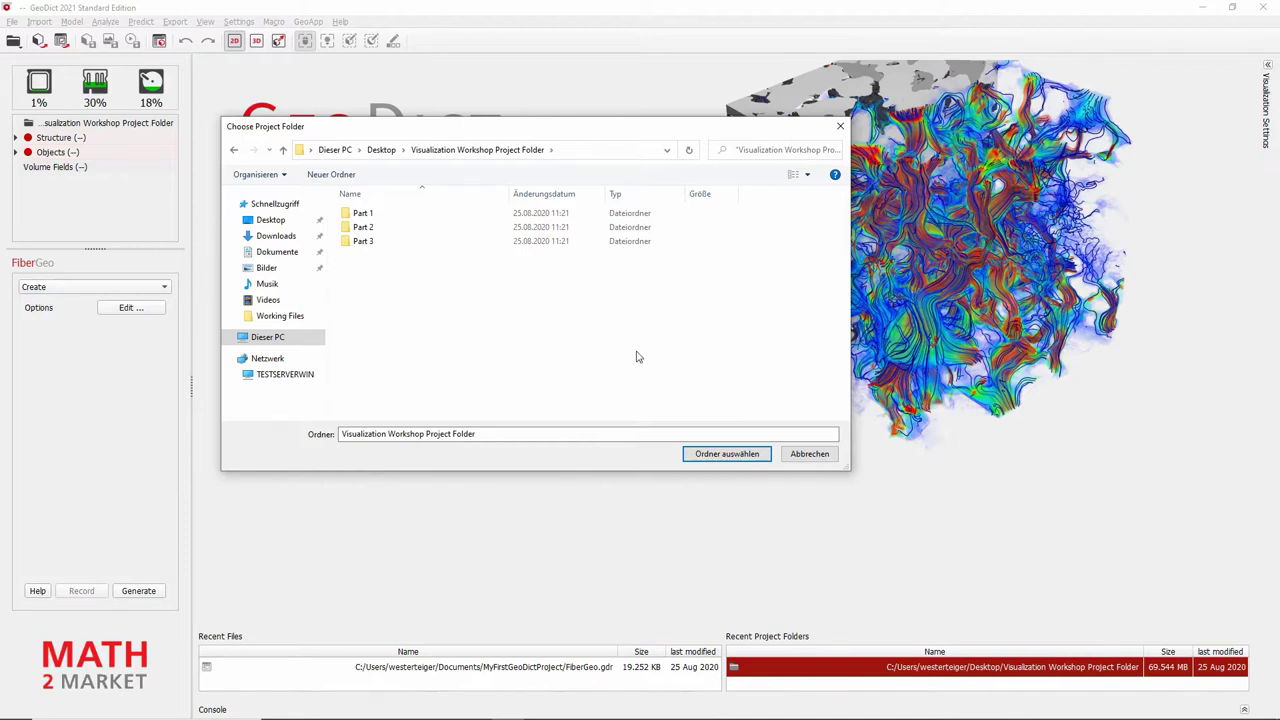
{"action": "left_click", "coordinate": [705, 456]}
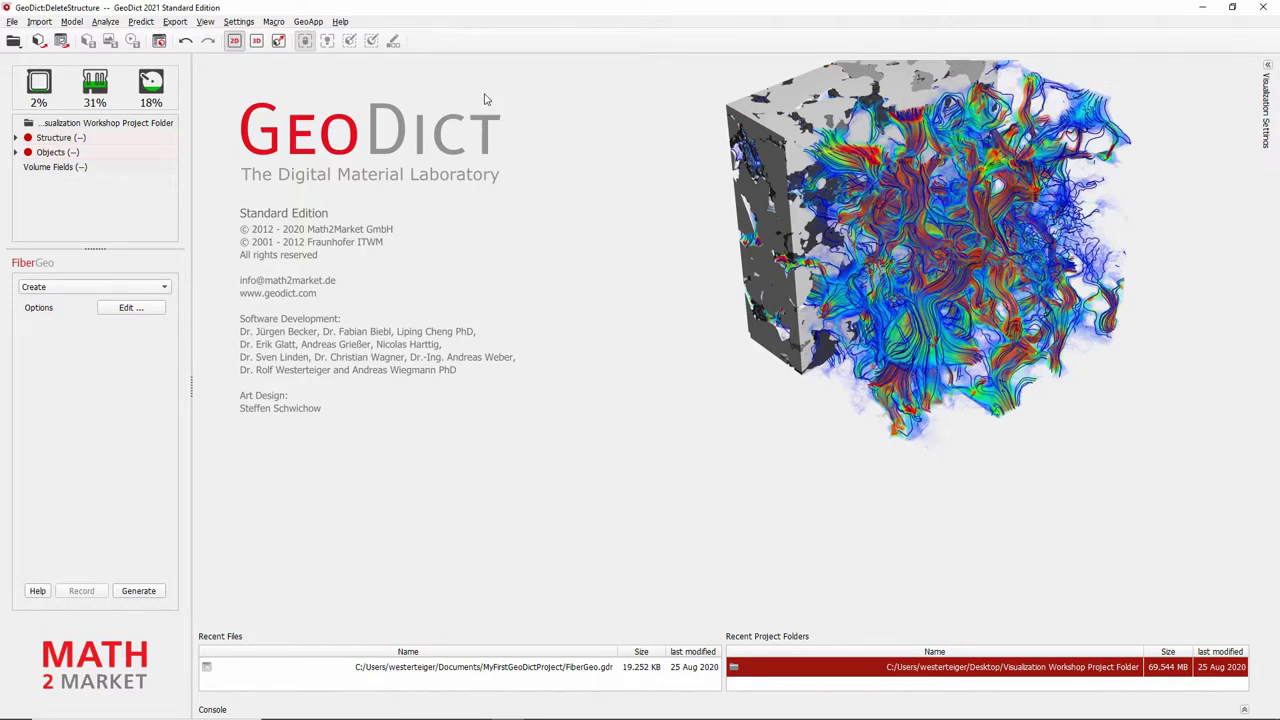
Load the volume field Artificial 3d image data.grw from the Part 1 folder with its single component selected
{"action": "left_click", "coordinate": [13, 22]}
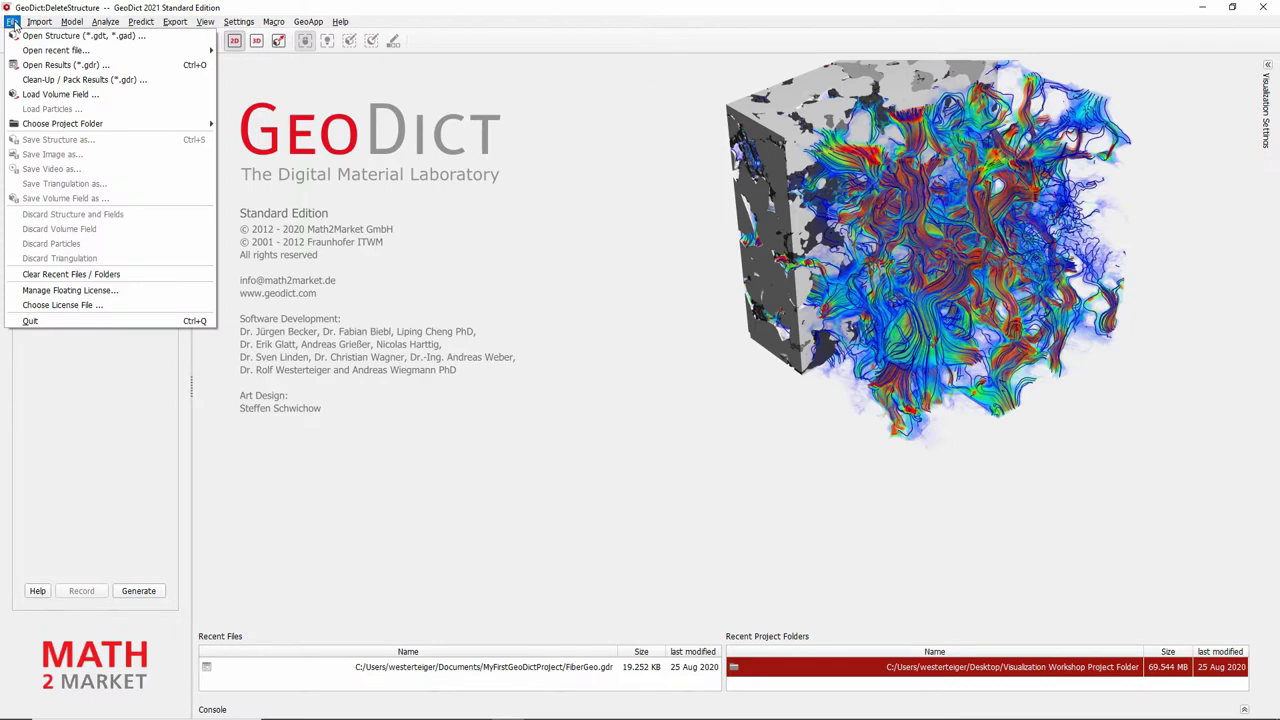
{"action": "left_click", "coordinate": [191, 96]}
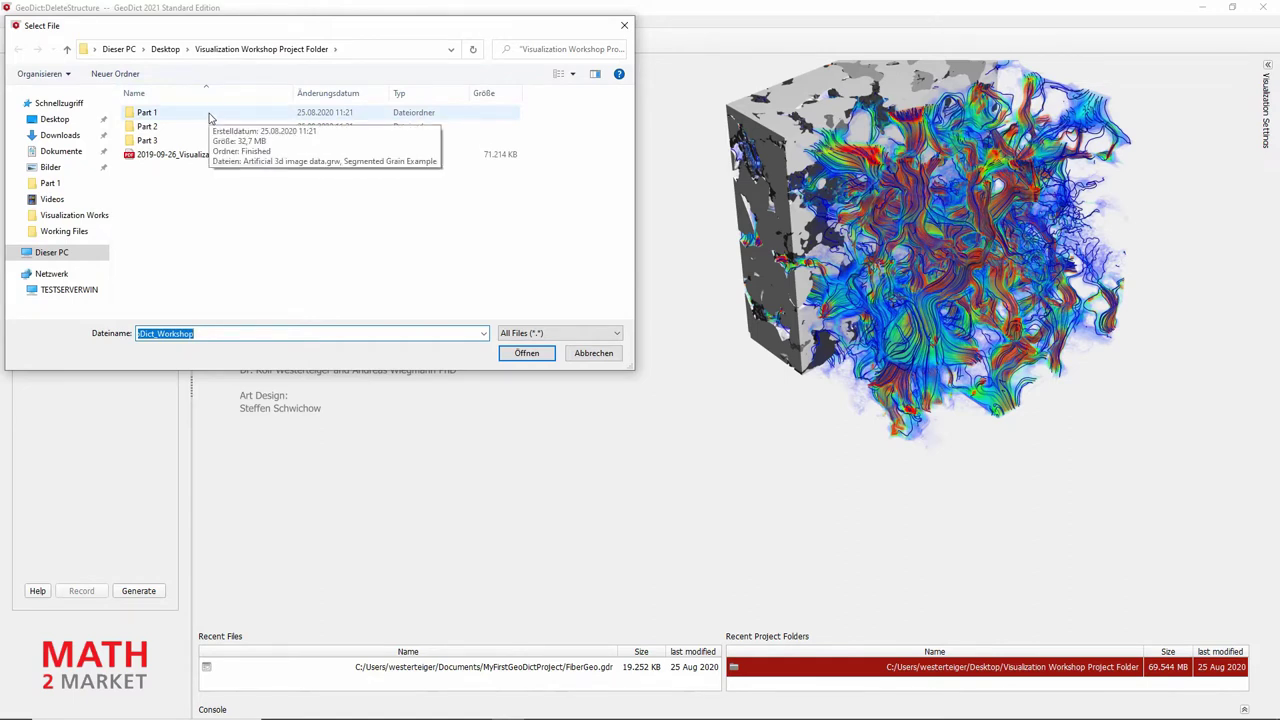
{"action": "double_click", "coordinate": [210, 118]}
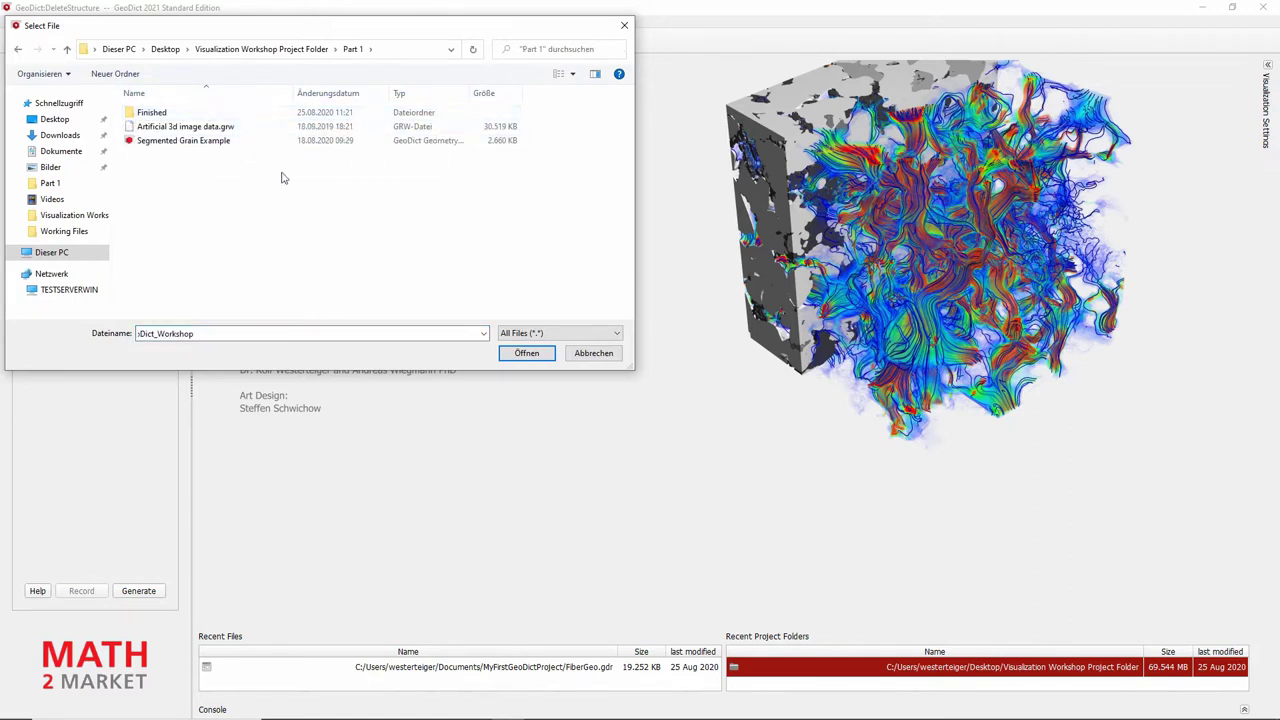
{"action": "left_click", "coordinate": [268, 129]}
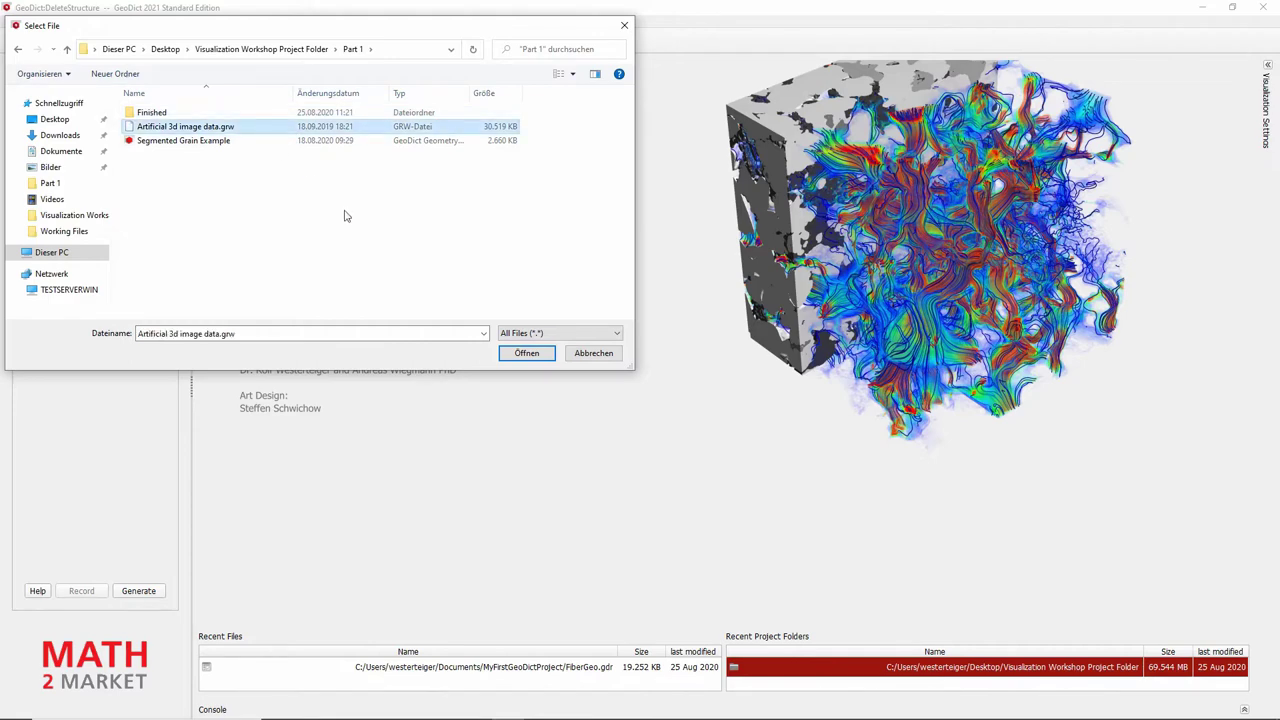
{"action": "double_click", "coordinate": [233, 130]}
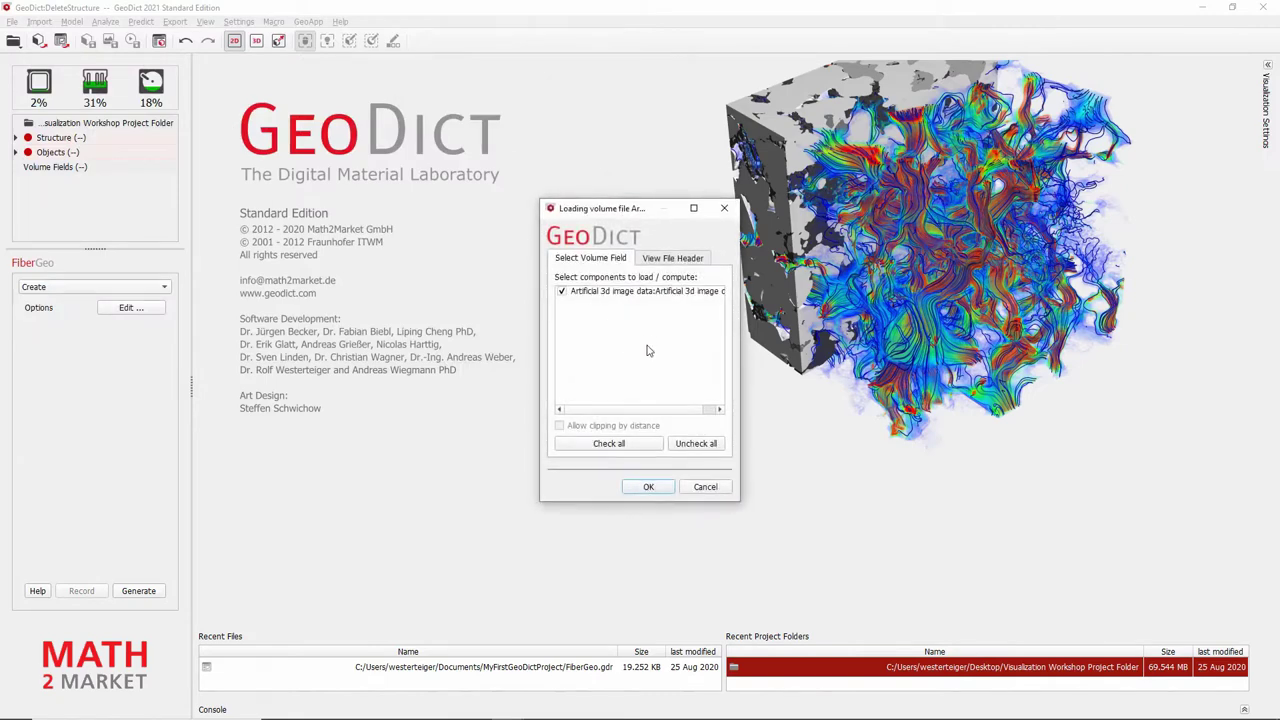
{"action": "left_click", "coordinate": [645, 487]}
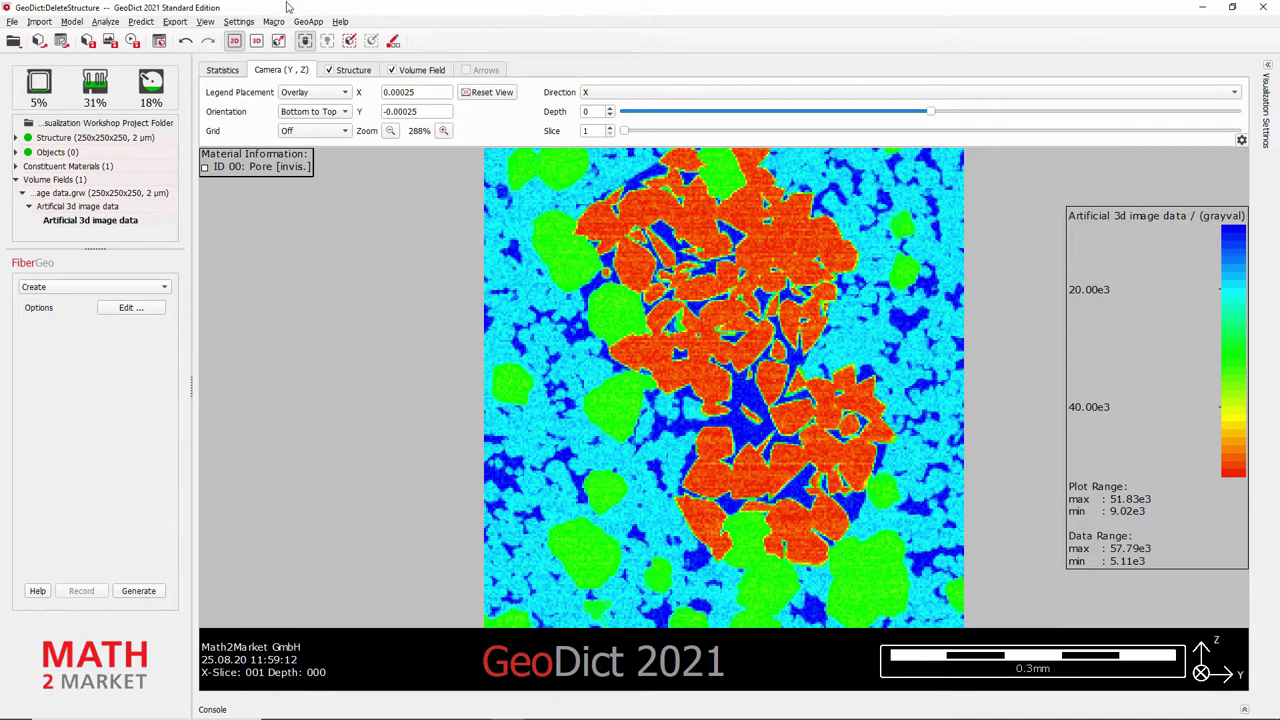
Show the volume field in 3D and rotate the cube to reveal its front, side and upper faces
{"action": "left_click", "coordinate": [256, 42]}
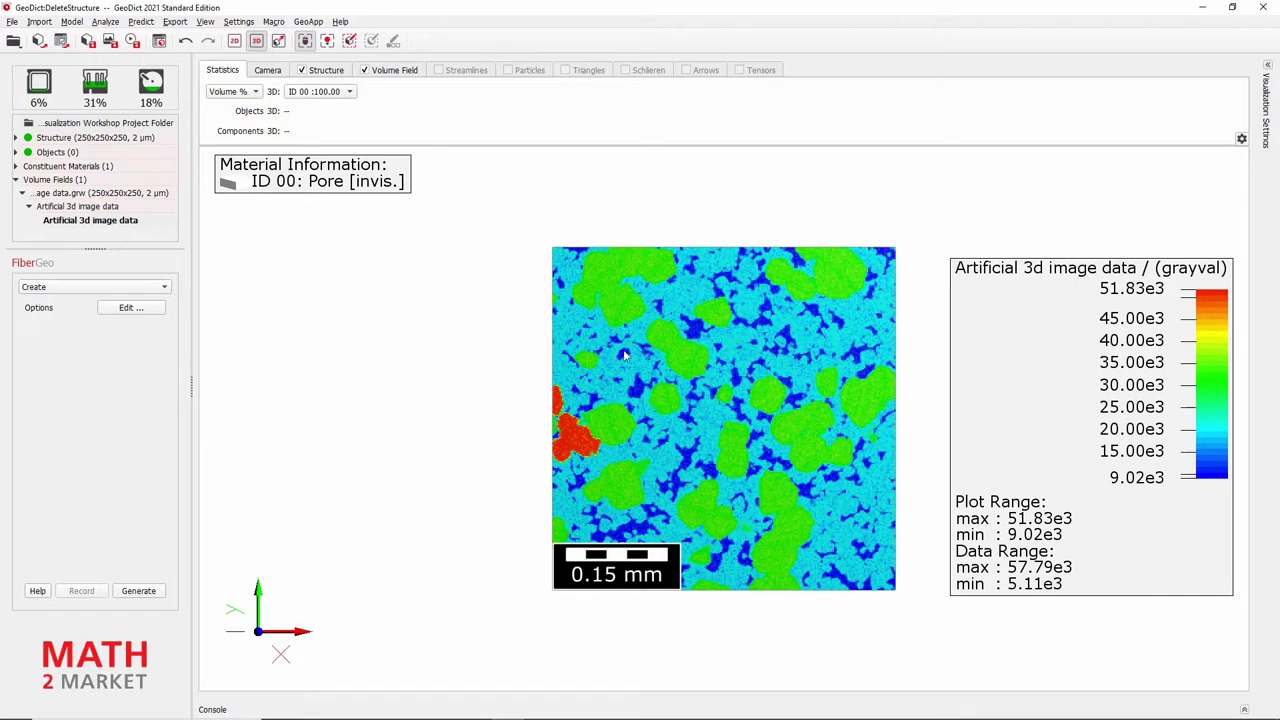
{"action": "left_click_drag", "start_coordinate": [614, 384], "coordinate": [811, 475]}
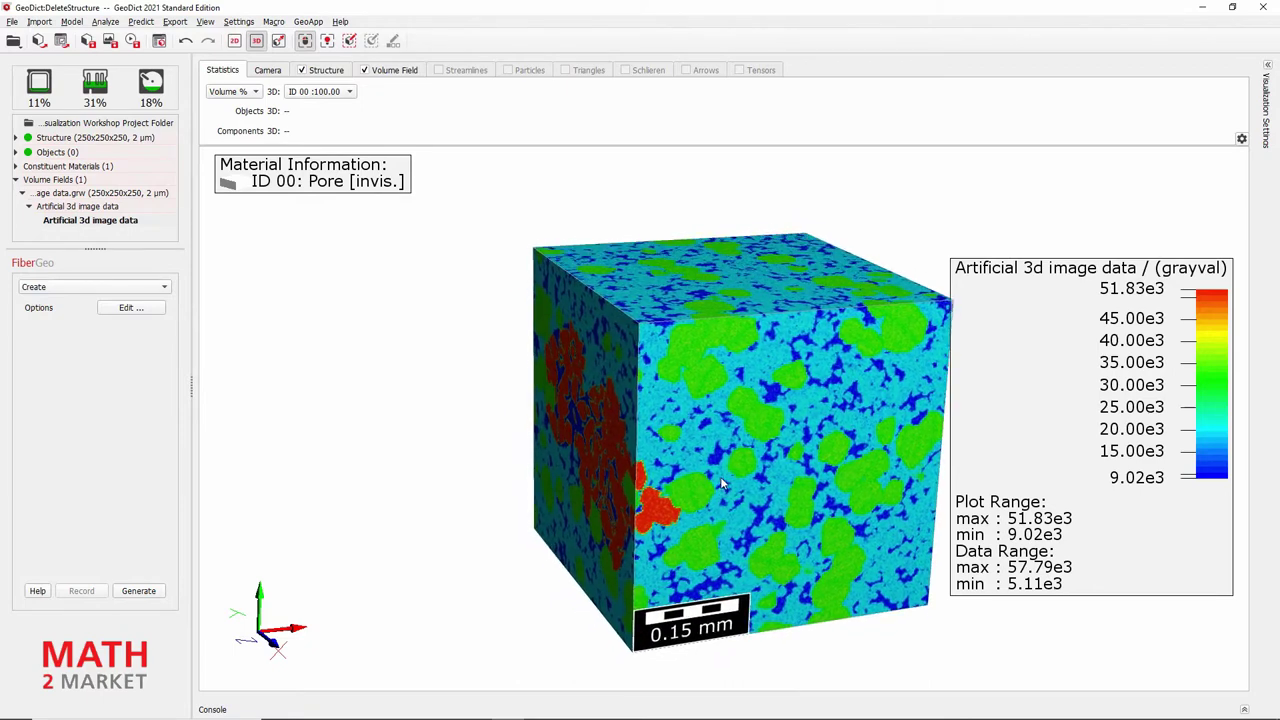
{"action": "left_click_drag", "start_coordinate": [685, 458], "coordinate": [673, 457]}
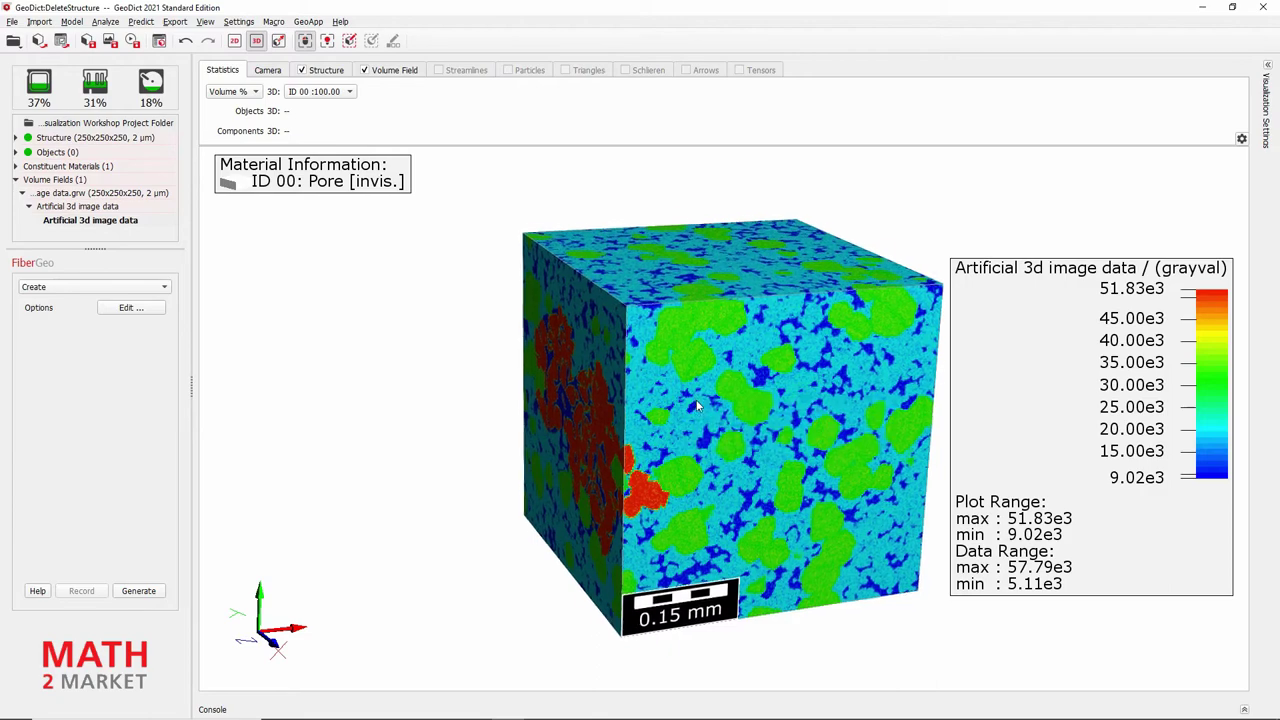
{"action": "left_click_drag", "start_coordinate": [698, 453], "coordinate": [700, 431]}
{"action": "mouse_move", "coordinate": [714, 452]}
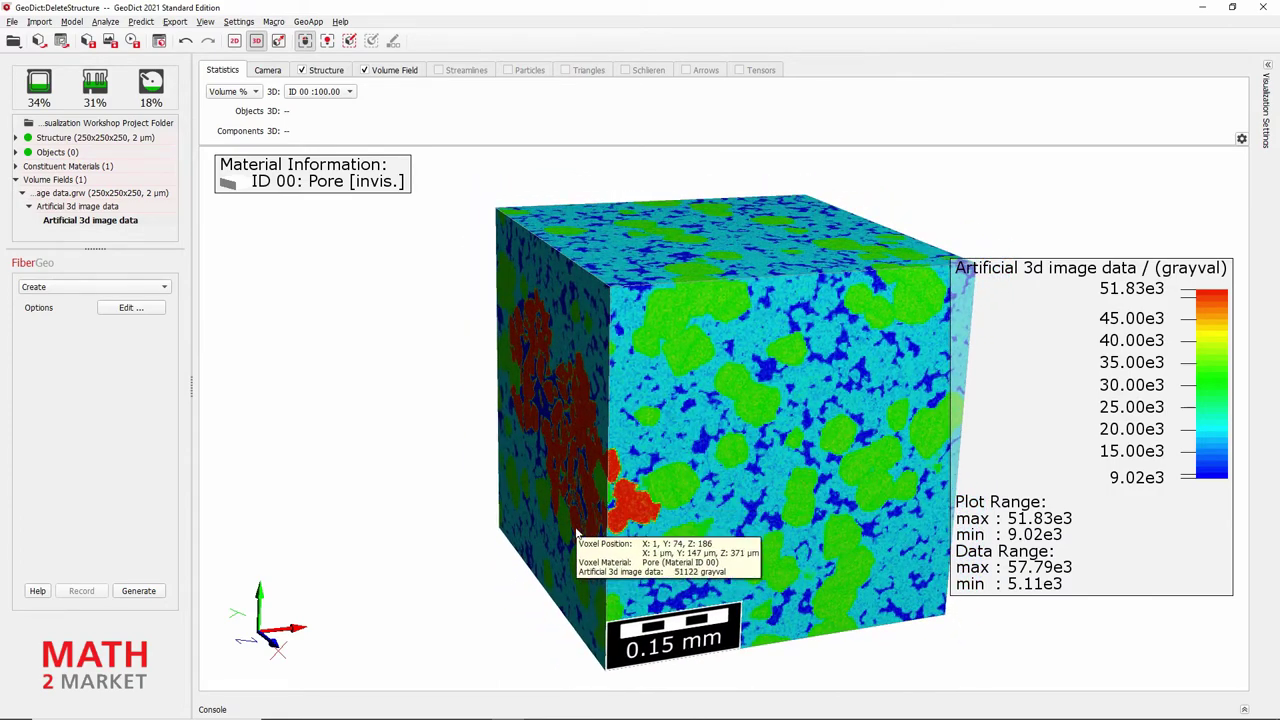
{"action": "left_click_drag", "start_coordinate": [586, 509], "coordinate": [858, 242]}
{"action": "left_click_drag", "start_coordinate": [808, 406], "coordinate": [839, 407]}
{"action": "left_click_drag", "start_coordinate": [636, 508], "coordinate": [624, 520]}
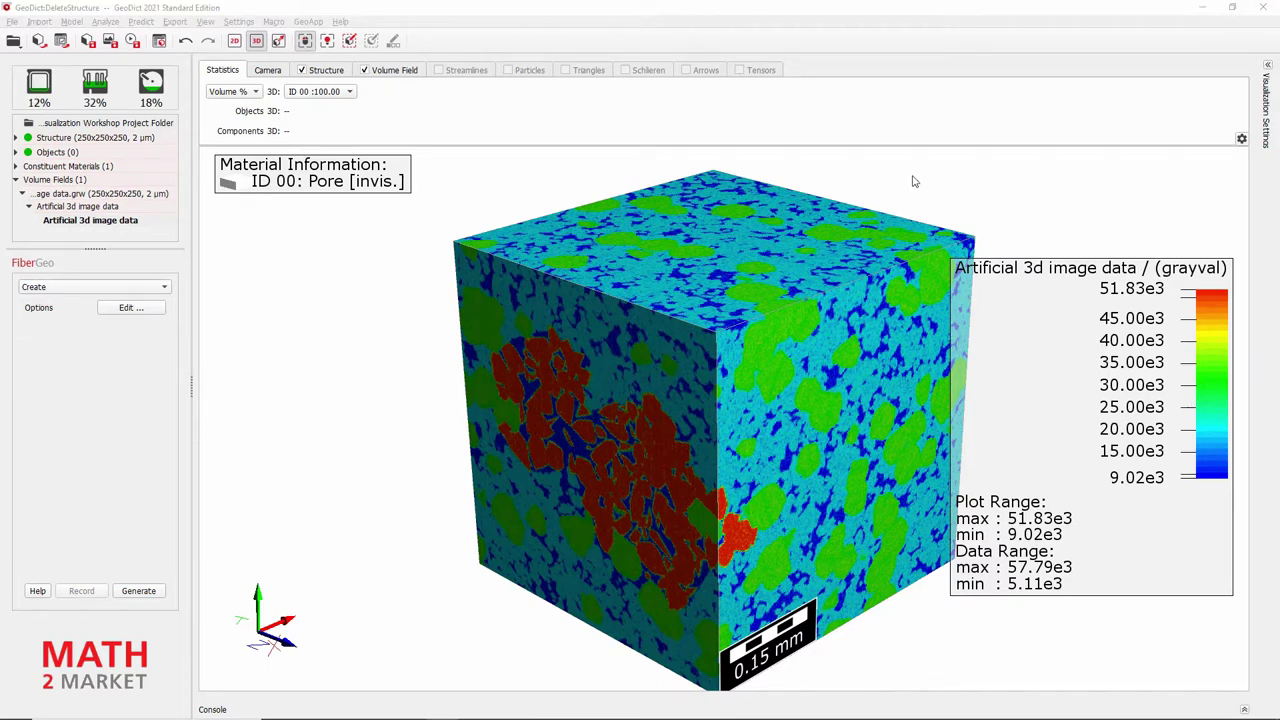
{"action": "left_click", "coordinate": [553, 7]}
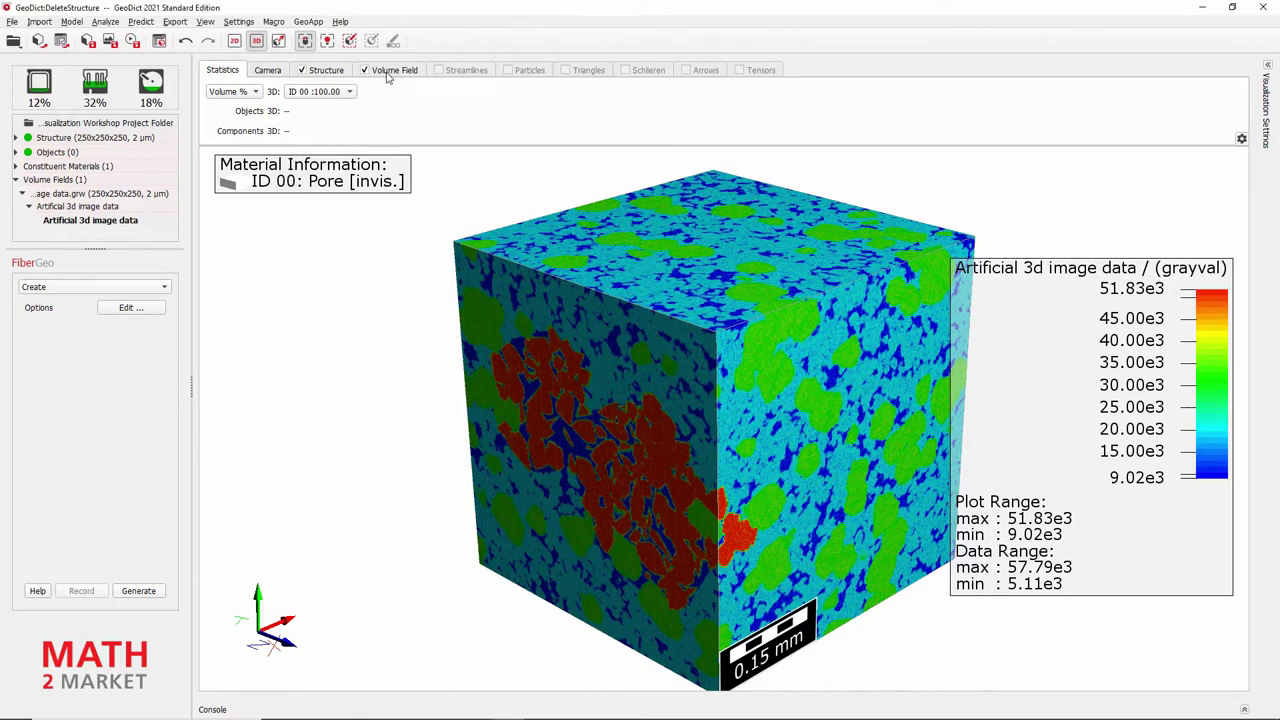
Open the volume field's color map for editing, with the data range set to Percentiles
{"action": "left_click", "coordinate": [392, 72]}
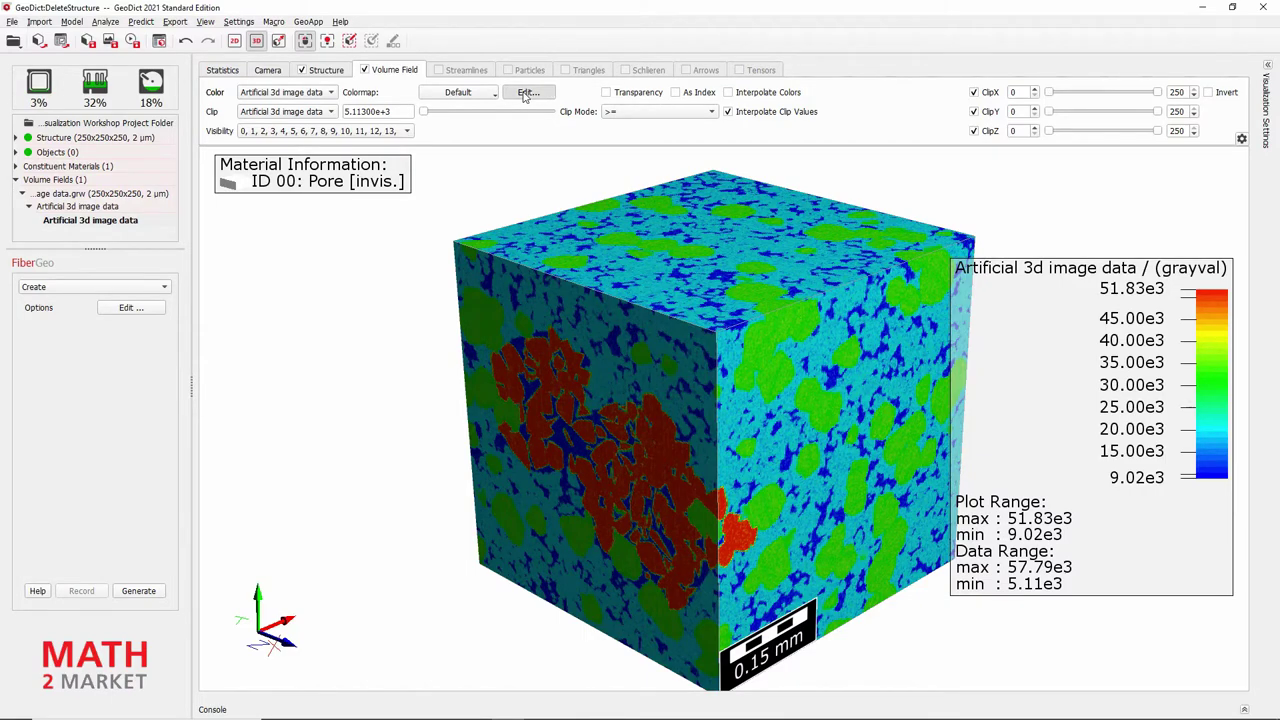
{"action": "left_click", "coordinate": [527, 93]}
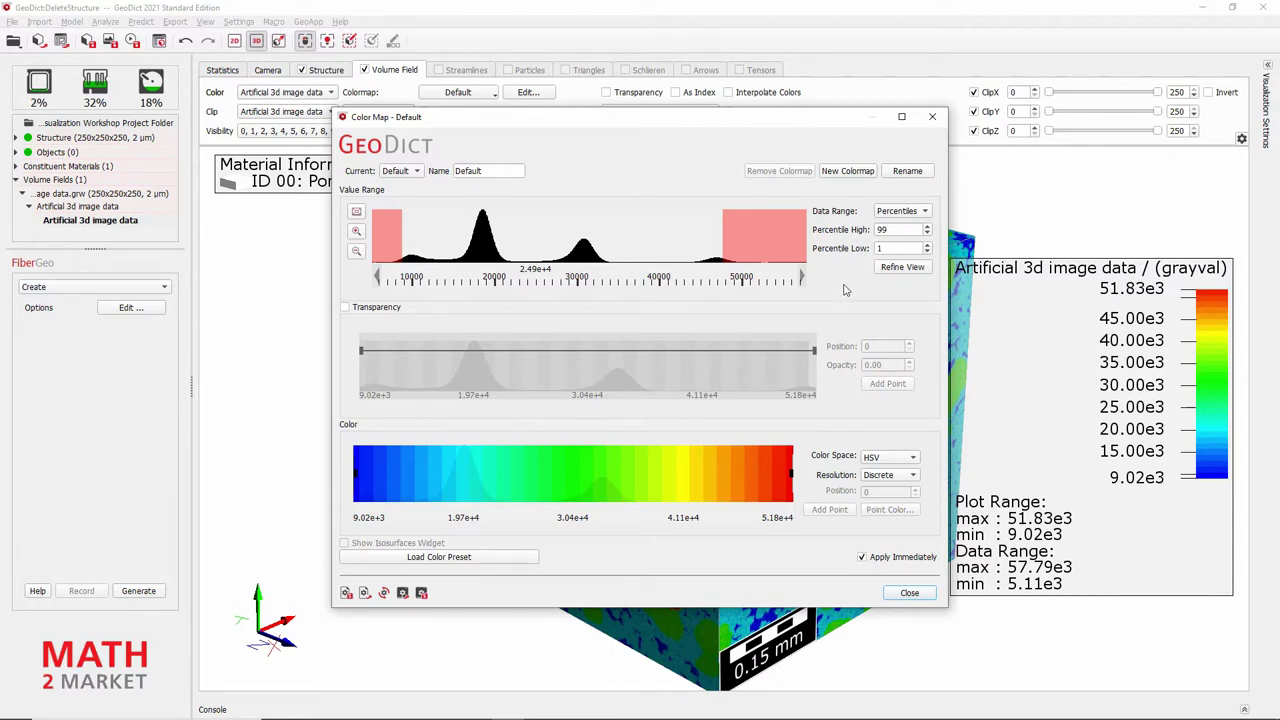
{"action": "left_click", "coordinate": [922, 212]}
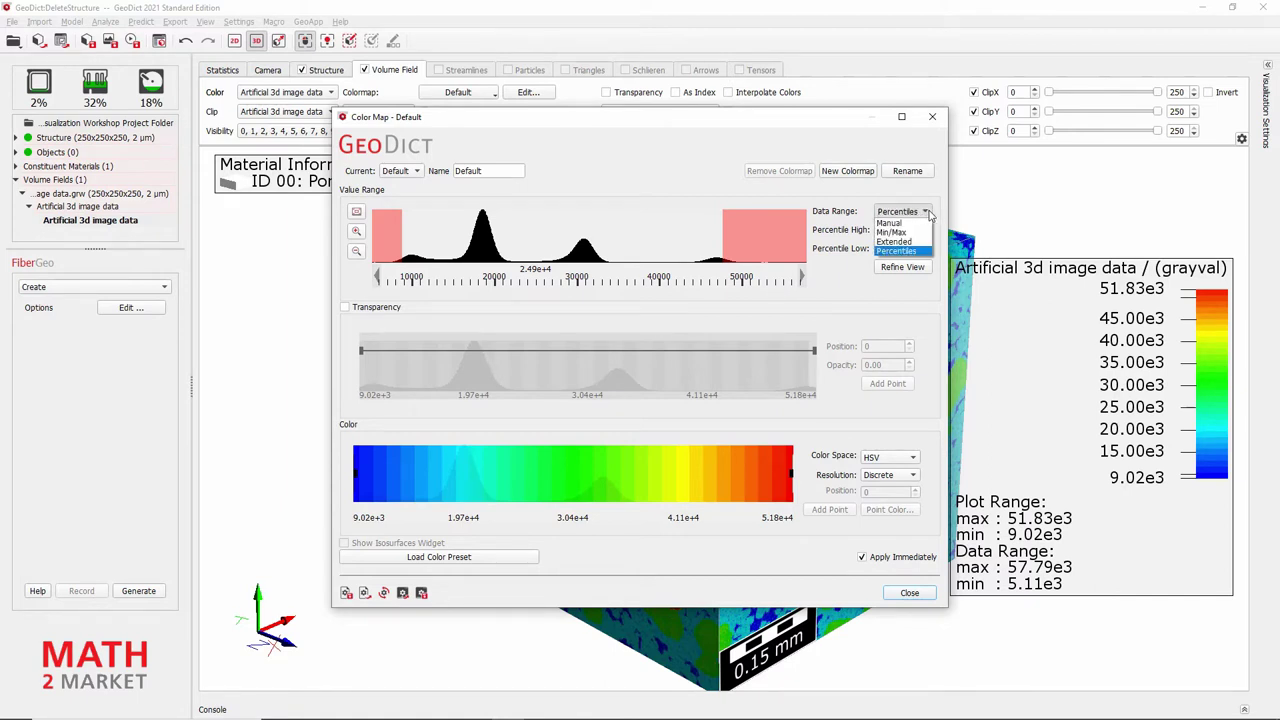
{"action": "left_click", "coordinate": [893, 253]}
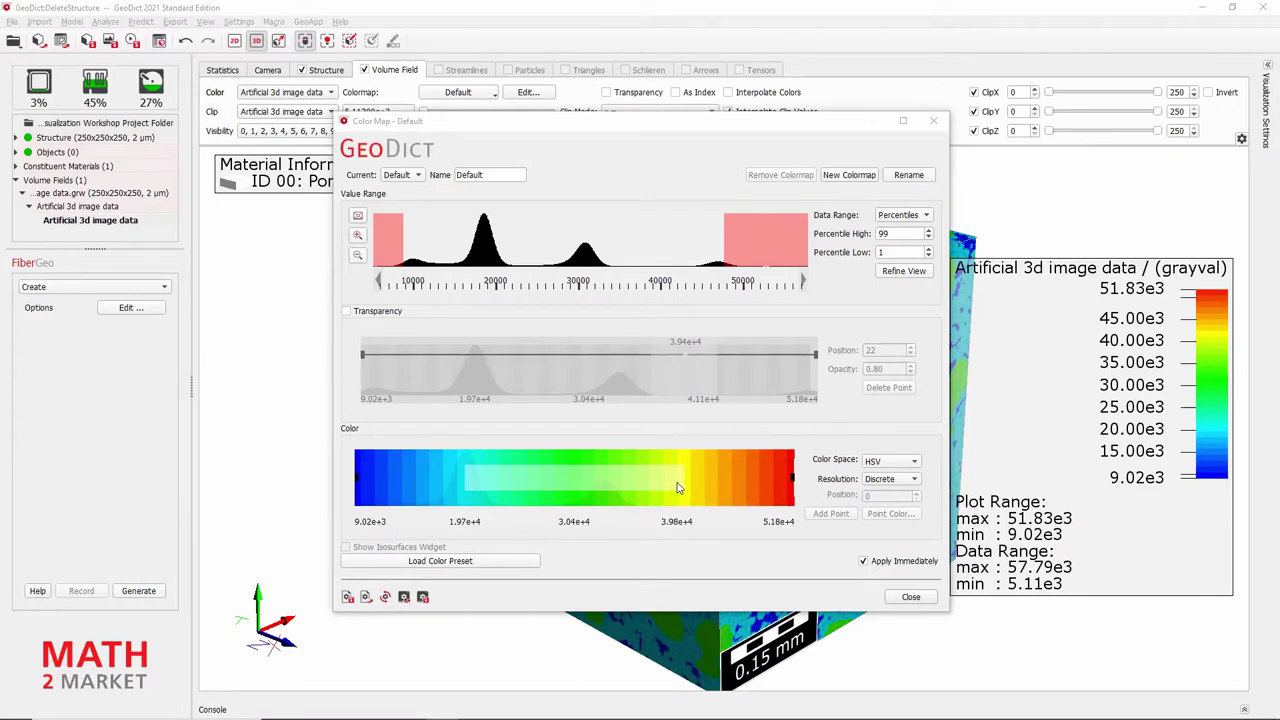
Apply the Black To White color preset to the color map and check the cube behind the dialog
{"action": "left_click", "coordinate": [436, 564]}
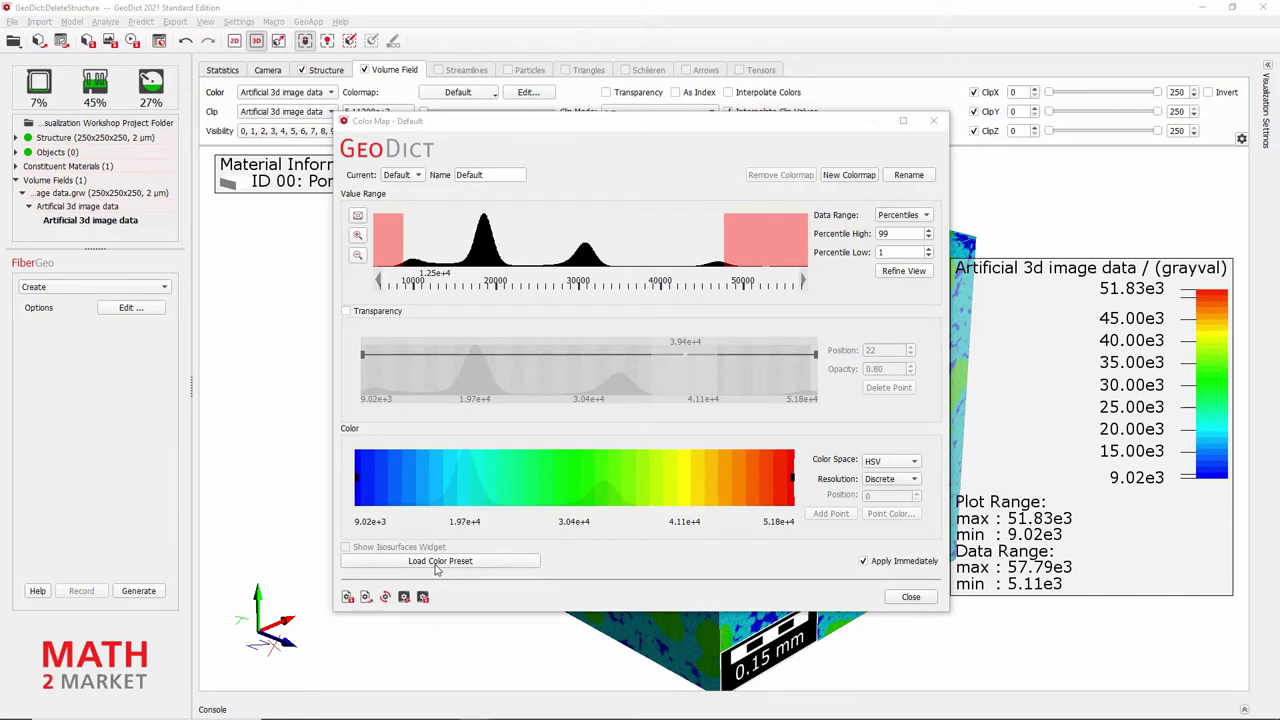
{"action": "left_click", "coordinate": [633, 263]}
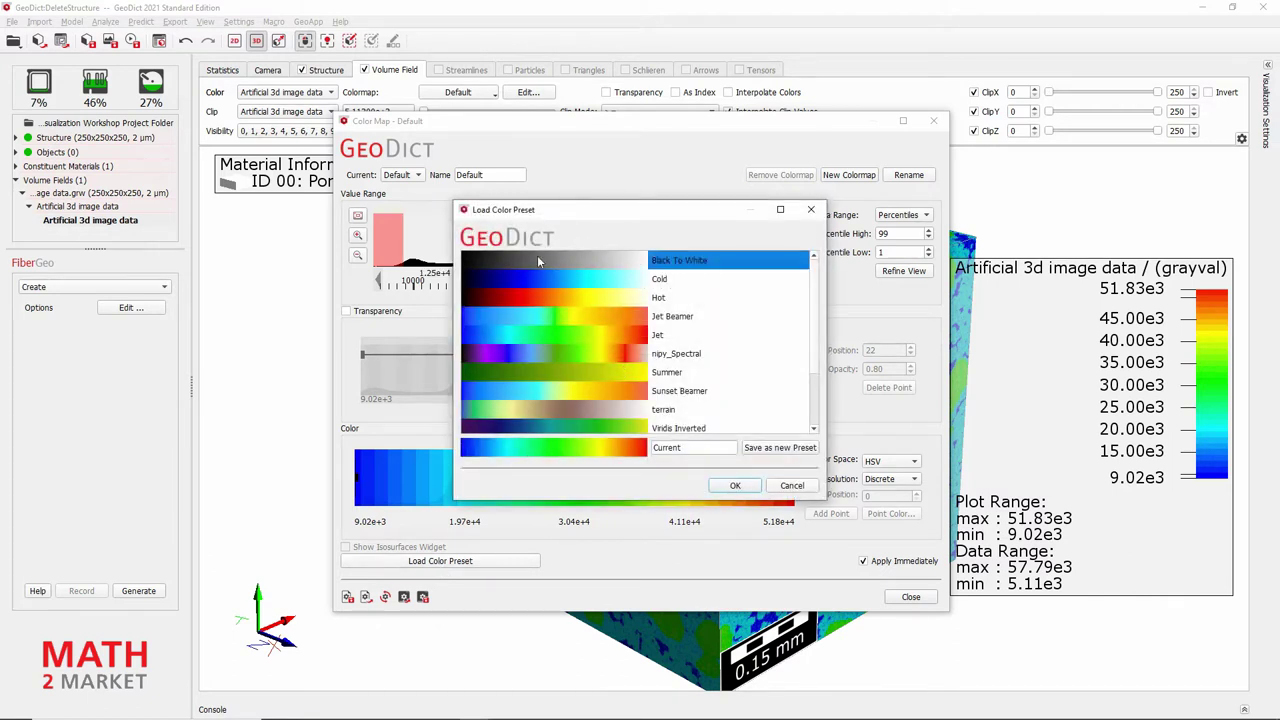
{"action": "left_click", "coordinate": [732, 487]}
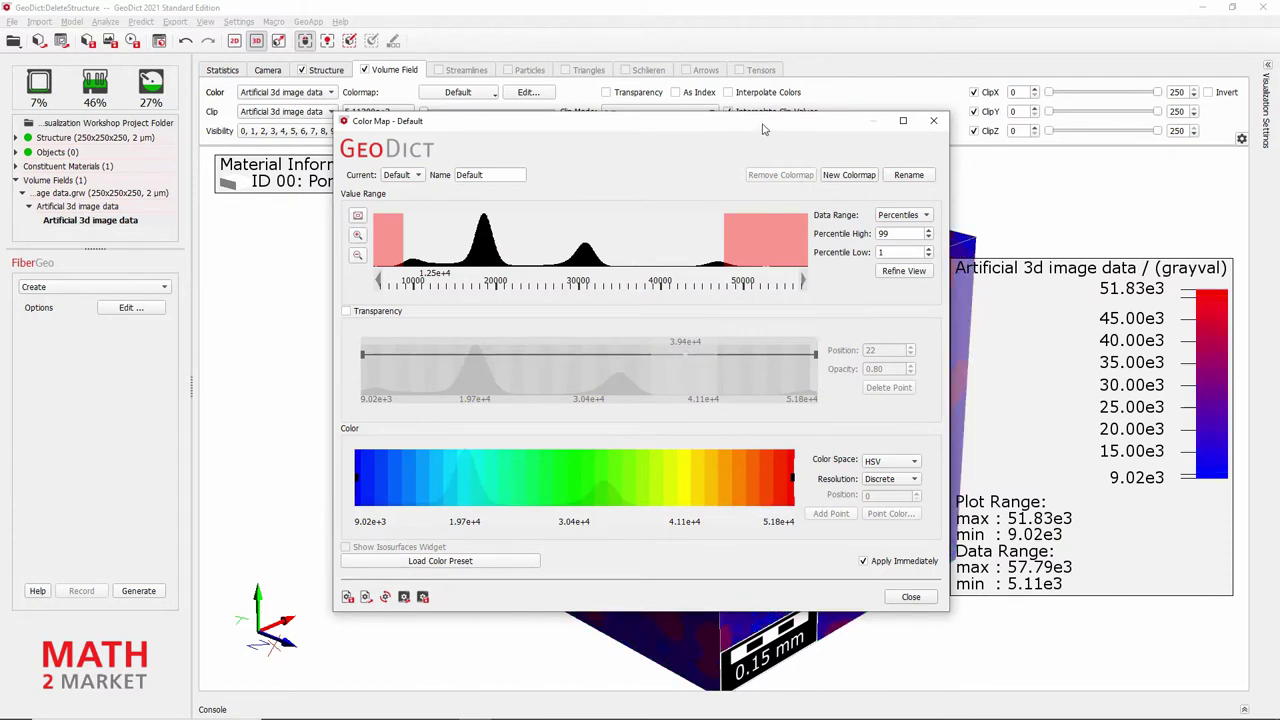
{"action": "left_click_drag", "start_coordinate": [788, 127], "coordinate": [340, 147]}
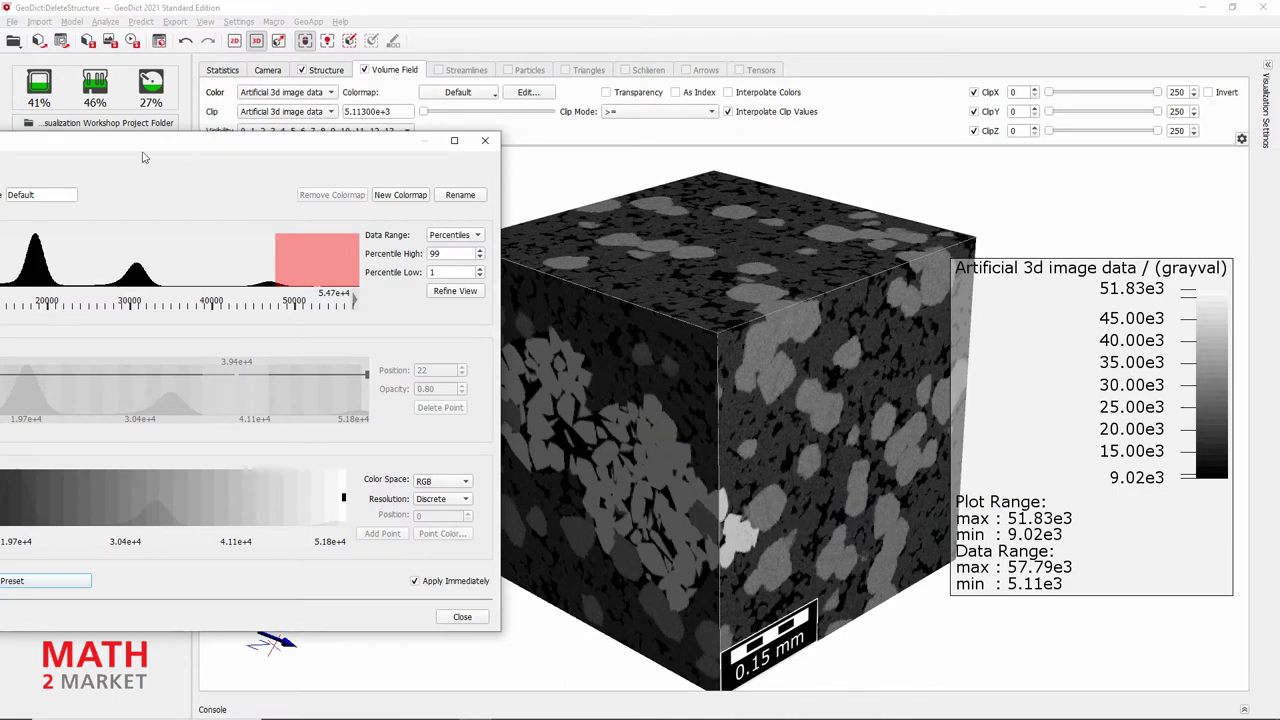
{"action": "left_click_drag", "start_coordinate": [127, 147], "coordinate": [498, 98]}
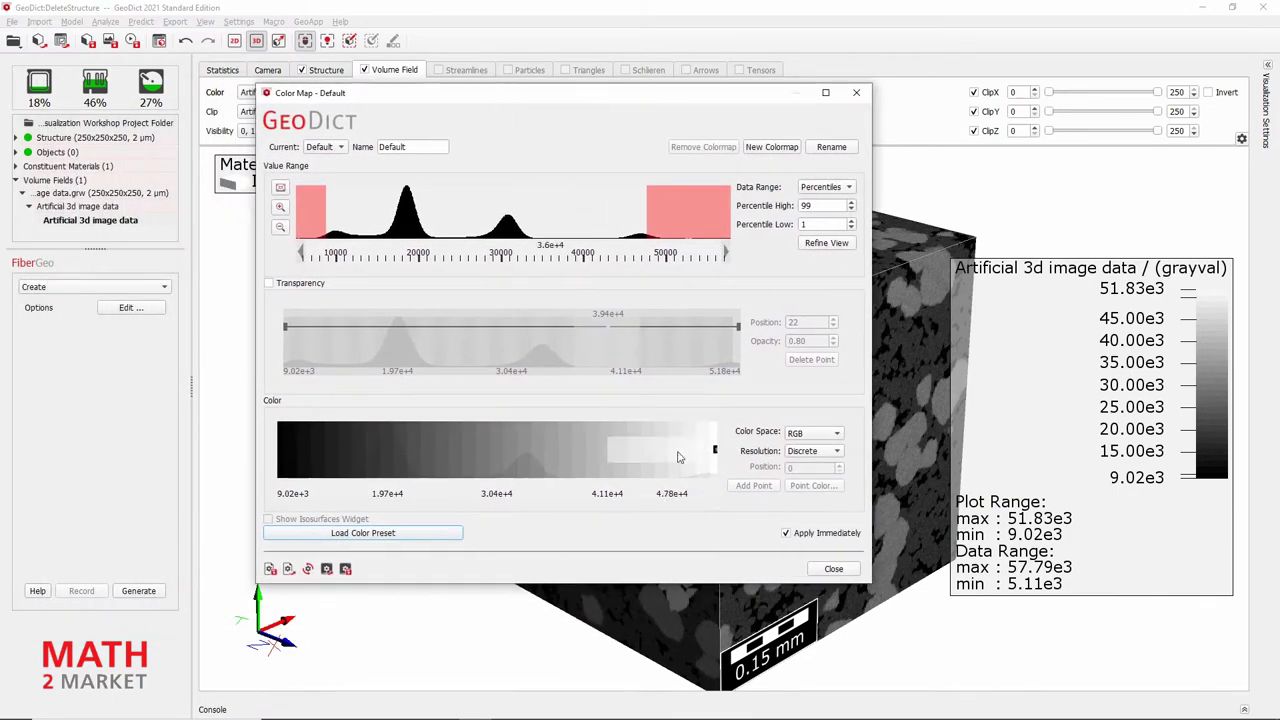
Turn off immediate application of color map changes and inspect the grayscale cube behind the dialog
{"action": "left_click", "coordinate": [786, 534]}
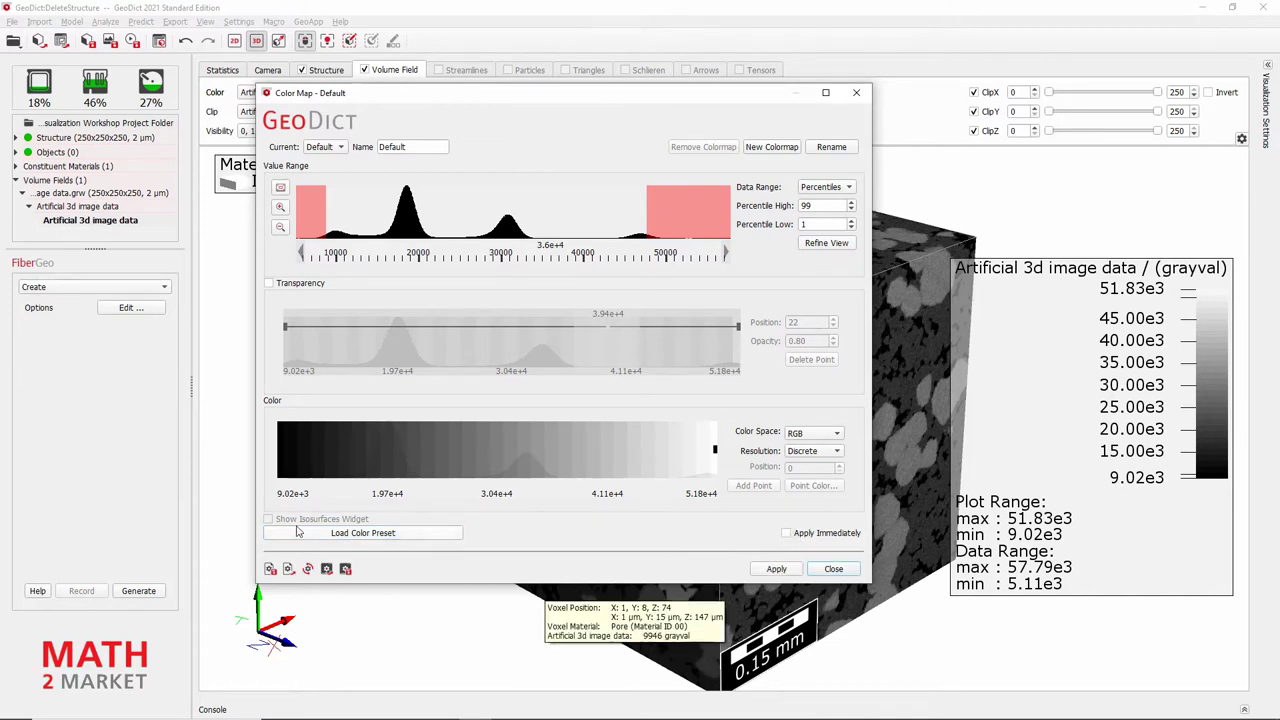
{"action": "mouse_move", "coordinate": [956, 418]}
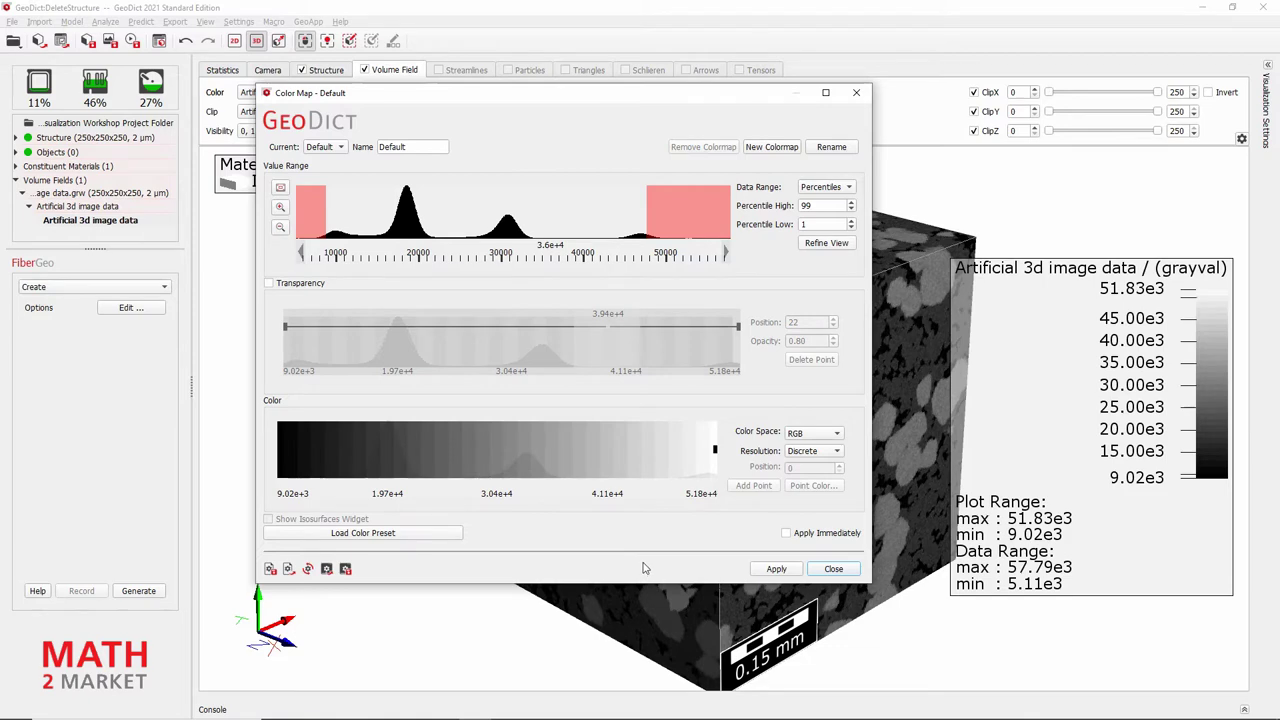
{"action": "left_click_drag", "start_coordinate": [480, 99], "coordinate": [57, 138]}
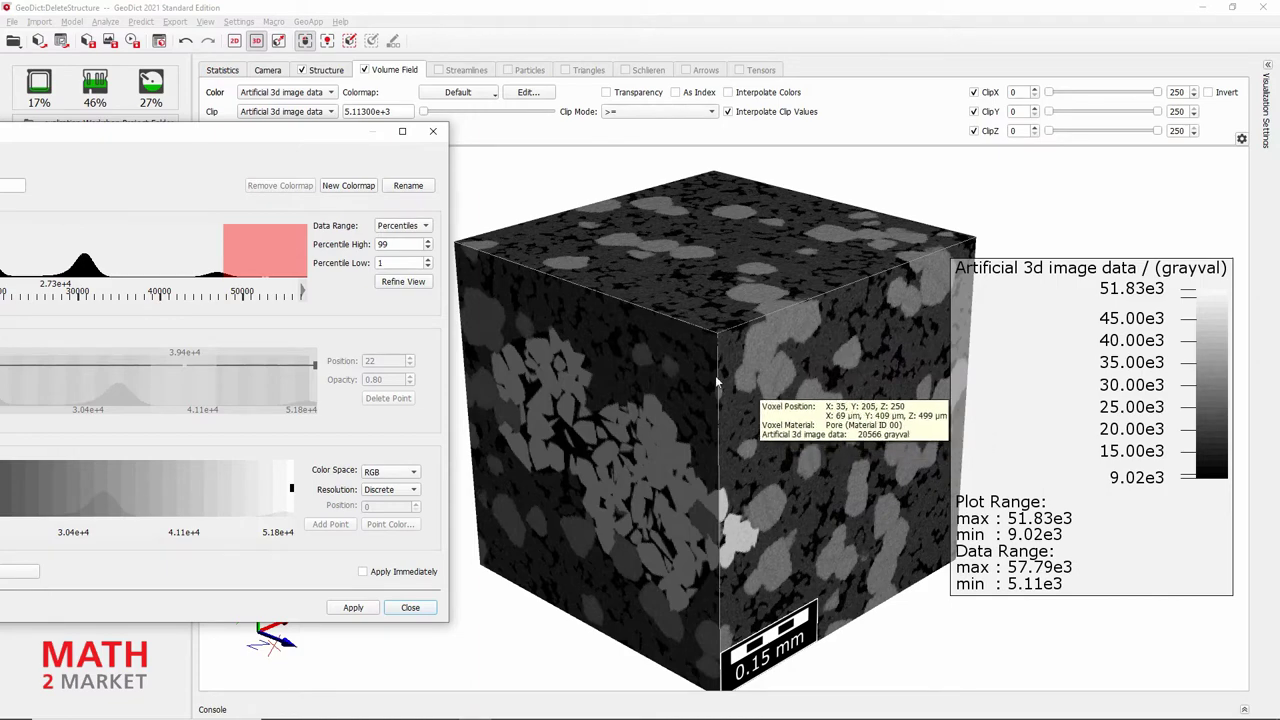
{"action": "left_click_drag", "start_coordinate": [225, 139], "coordinate": [722, 108]}
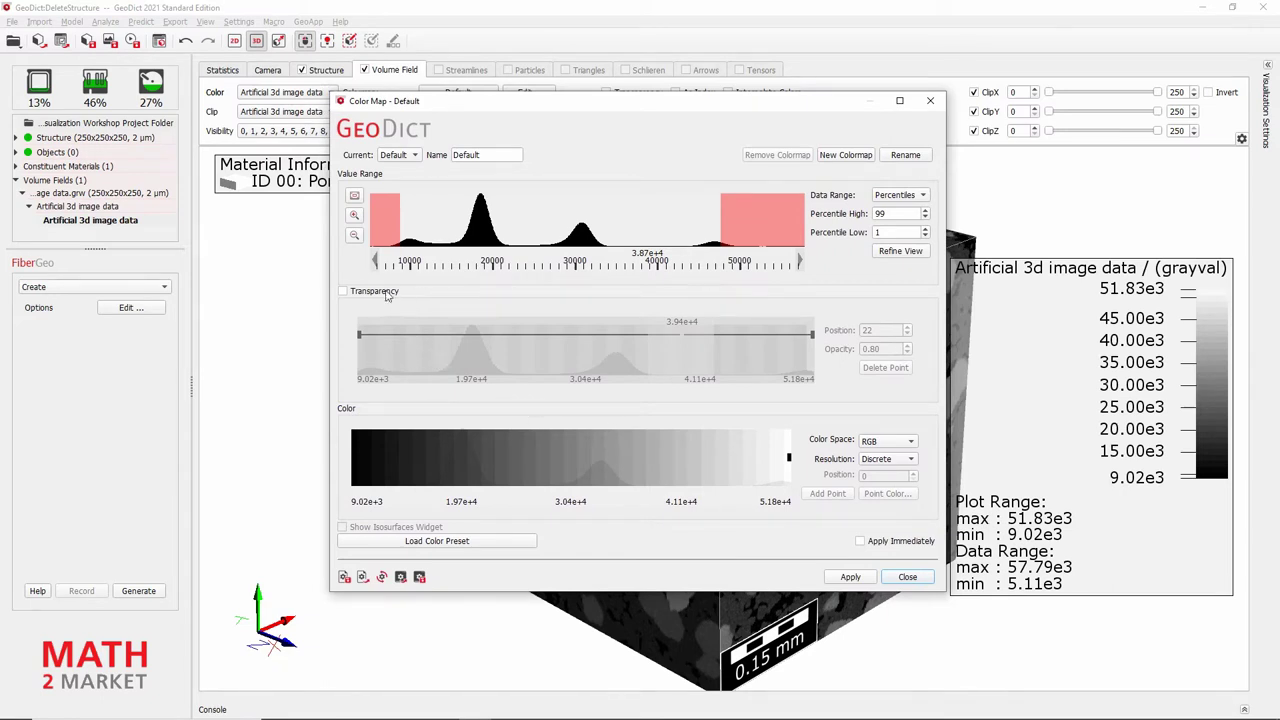
Enable transparency in the color map, lowering the opacity at the low-value end and raising it to 0.92 at the high-value end
{"action": "left_click", "coordinate": [342, 291]}
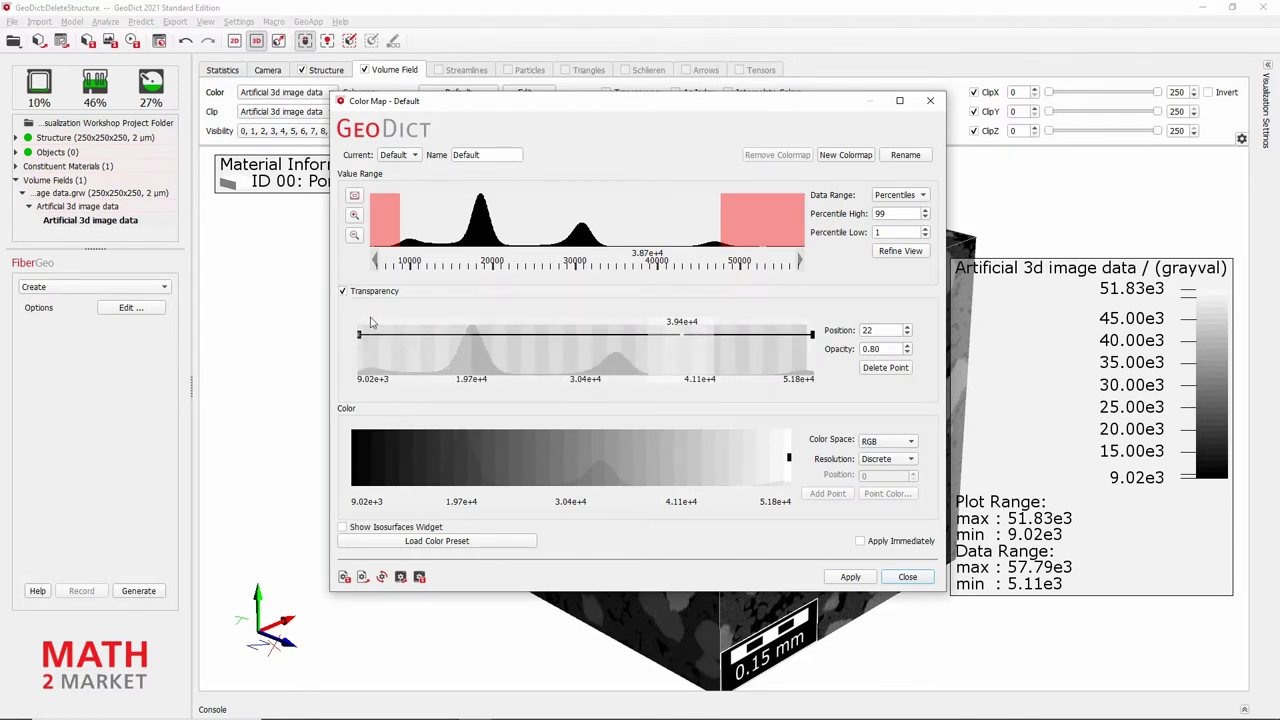
{"action": "mouse_move", "coordinate": [359, 341]}
{"action": "left_mouse_down"}
{"action": "mouse_move", "coordinate": [360, 367]}
{"action": "mouse_move", "coordinate": [359, 347]}
{"action": "left_mouse_up"}
{"action": "mouse_move", "coordinate": [813, 336]}
{"action": "left_mouse_down"}
{"action": "mouse_move", "coordinate": [814, 360]}
{"action": "mouse_move", "coordinate": [813, 329]}
{"action": "left_mouse_up"}
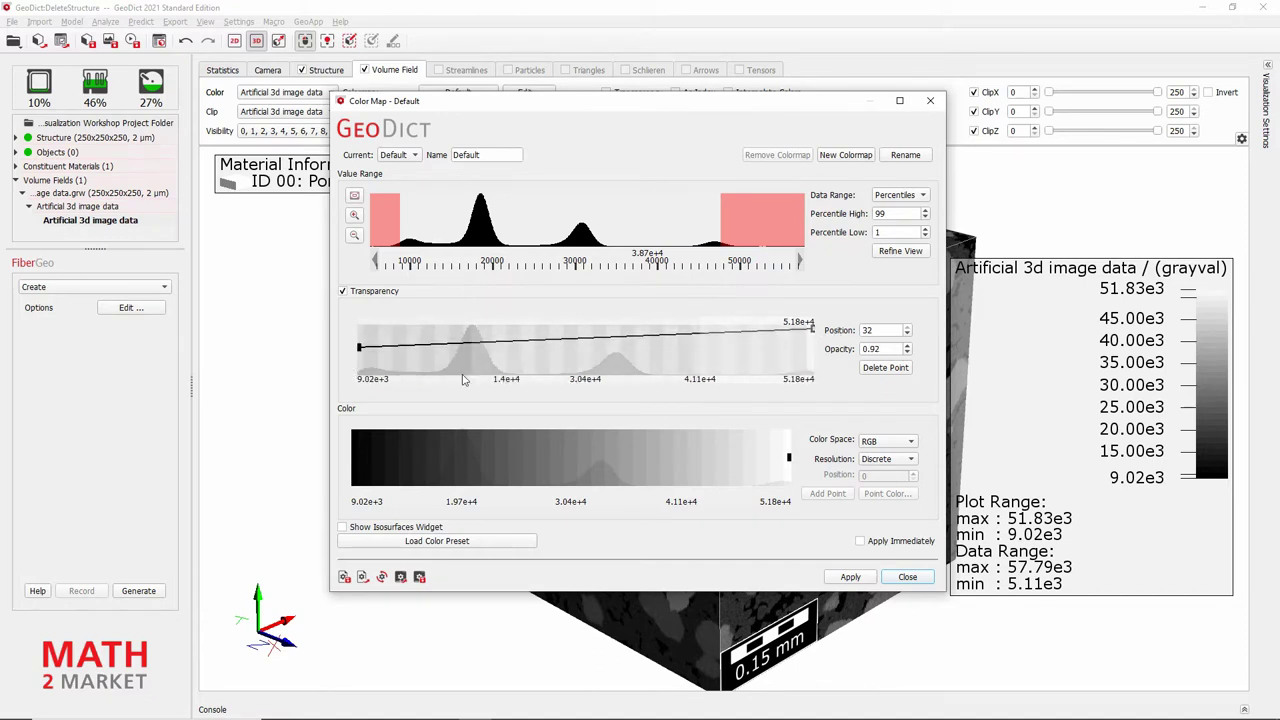
Add four points to the transparency curve at positions 13, 22, 27 and 7
{"action": "right_click", "coordinate": [552, 355]}
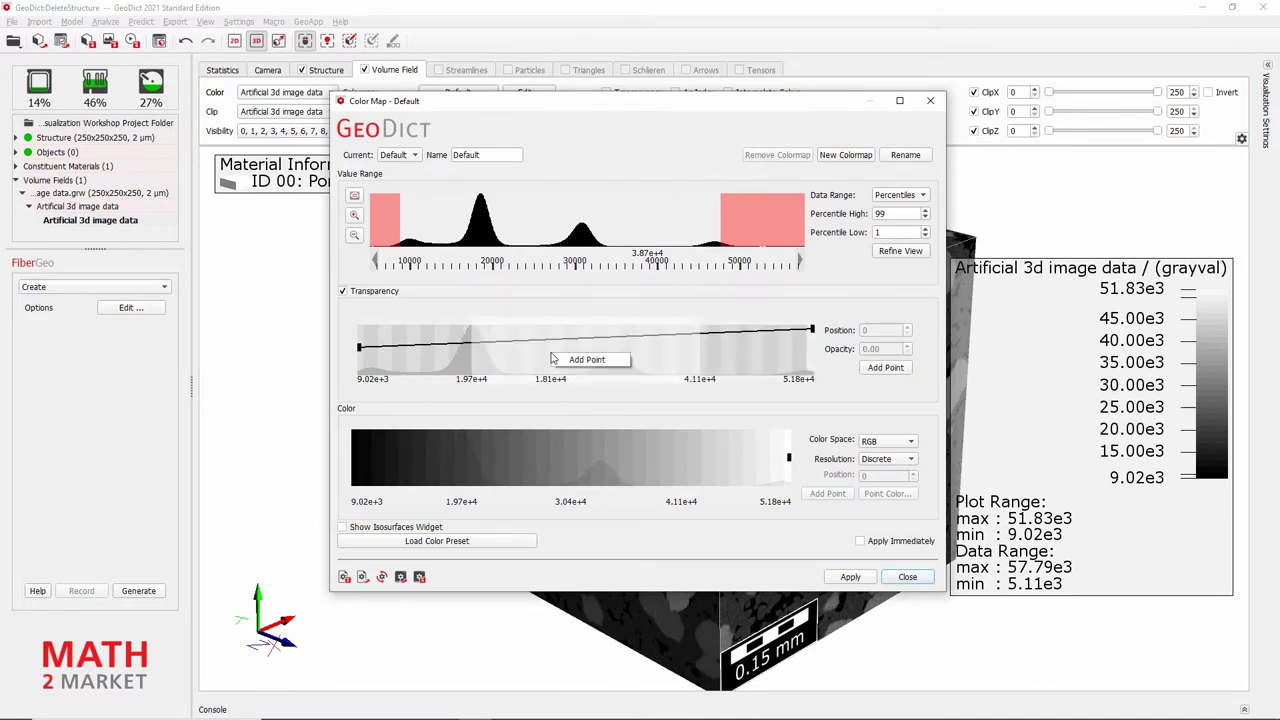
{"action": "left_click", "coordinate": [577, 362]}
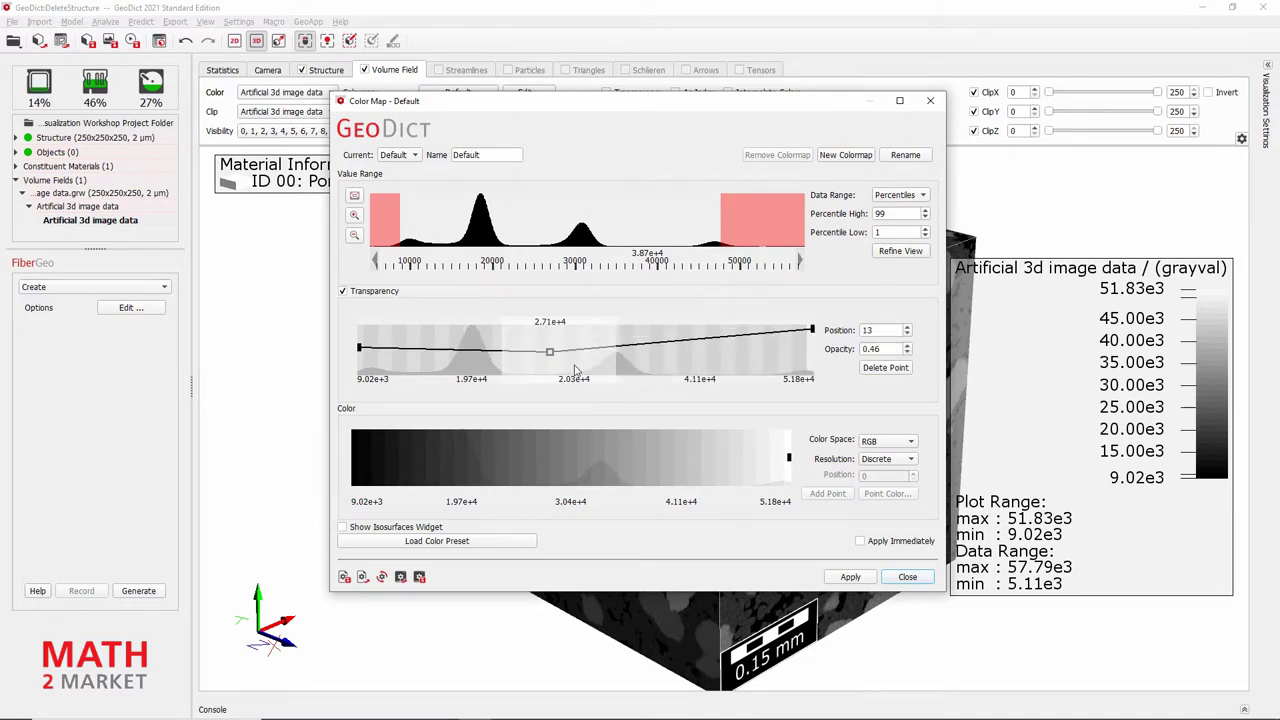
{"action": "right_click", "coordinate": [674, 350]}
{"action": "left_click", "coordinate": [697, 356]}
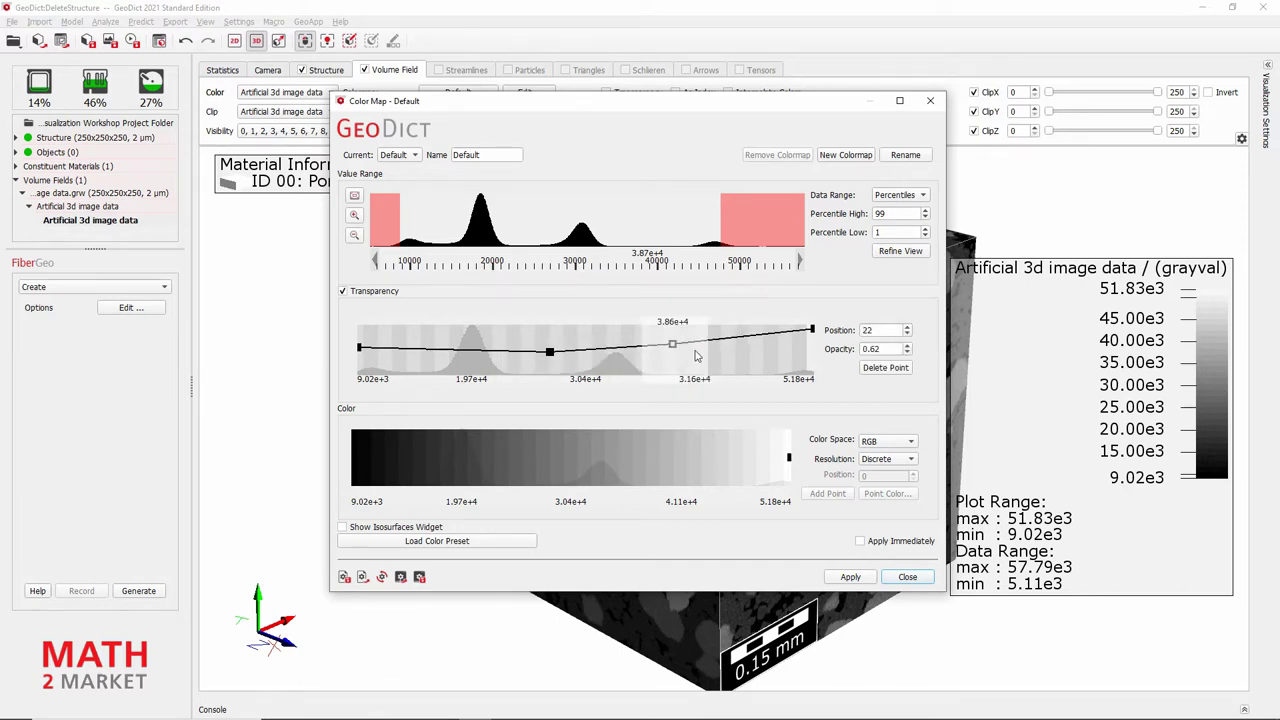
{"action": "right_click", "coordinate": [752, 342]}
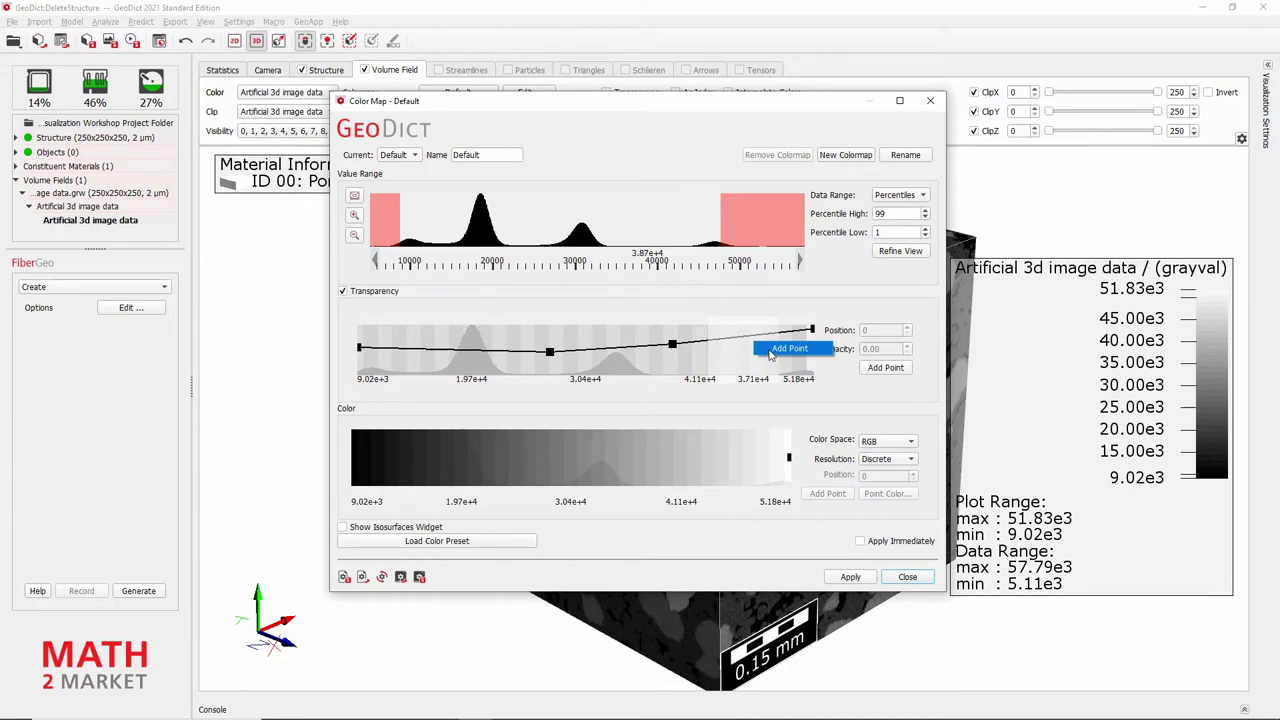
{"action": "left_click", "coordinate": [765, 353]}
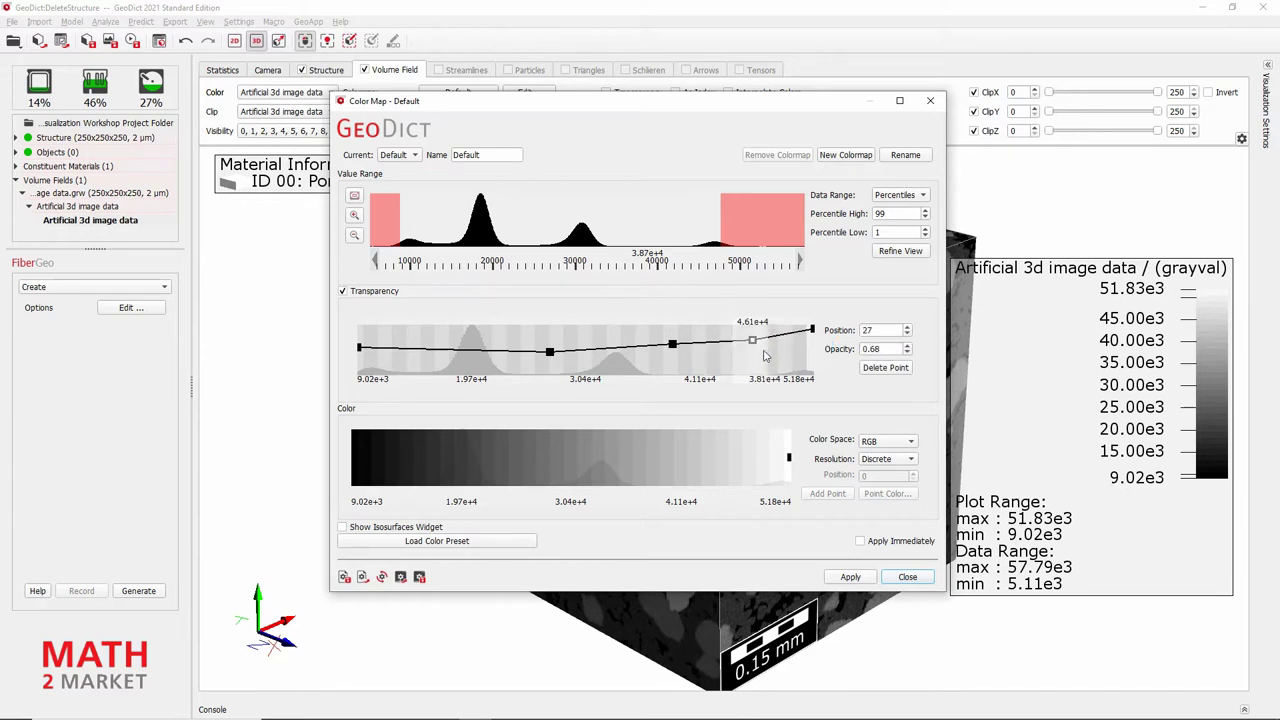
{"action": "right_click", "coordinate": [463, 350]}
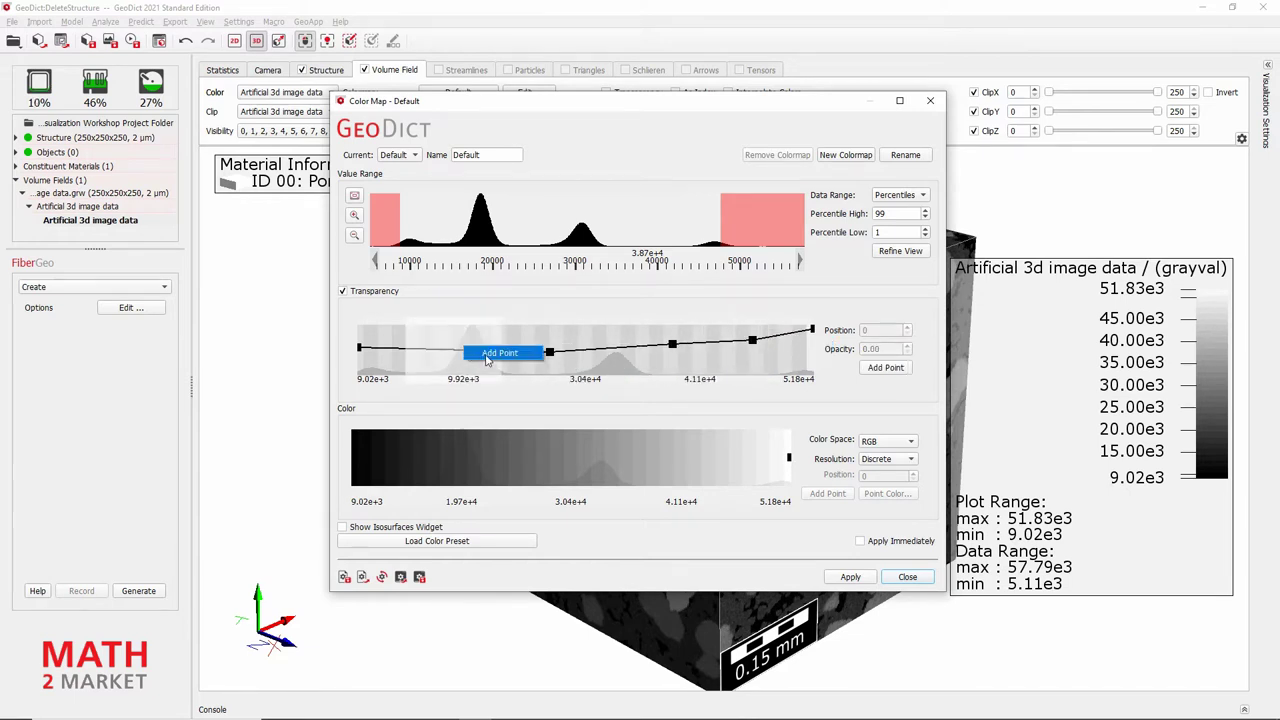
{"action": "left_click", "coordinate": [480, 358]}
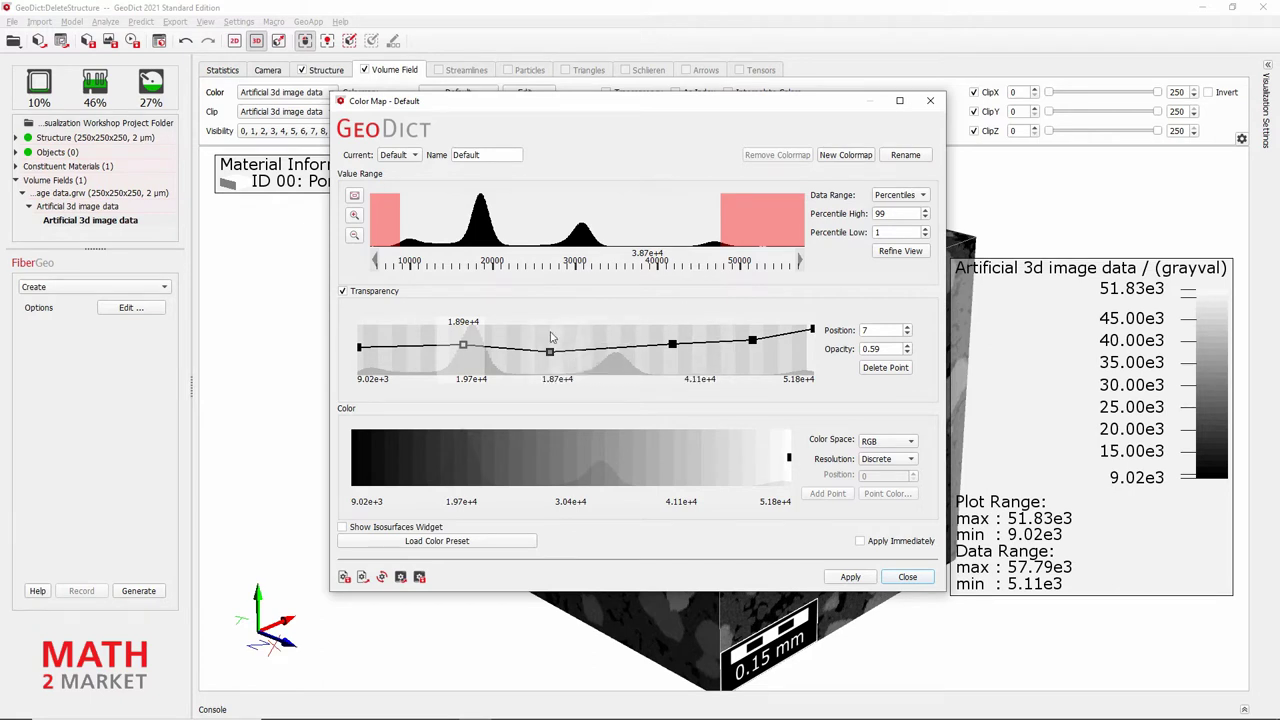
Reshape the transparency curve: flatten the low end at 0.24, move the other inner points to positions 16 and 20 with opacity 0.32, and 30 with 0.92
{"action": "left_click_drag", "start_coordinate": [463, 346], "coordinate": [444, 363]}
{"action": "left_click_drag", "start_coordinate": [359, 349], "coordinate": [358, 364]}
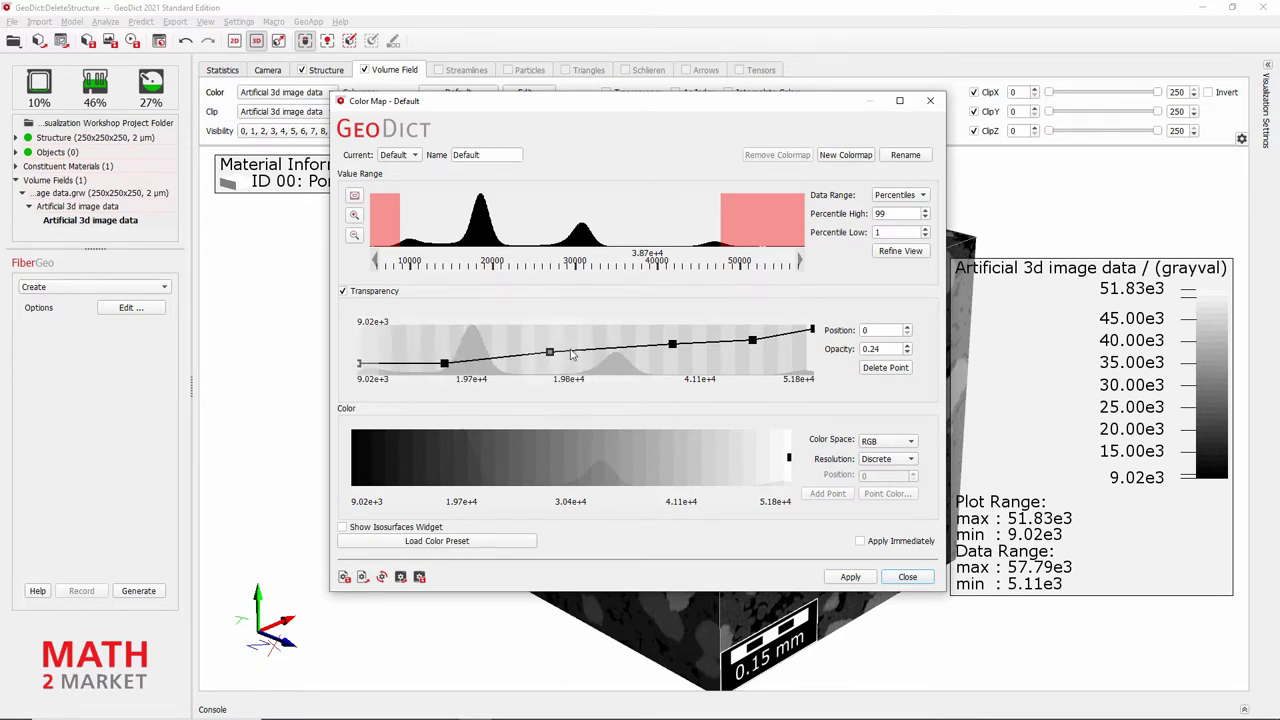
{"action": "left_click_drag", "start_coordinate": [549, 352], "coordinate": [597, 361]}
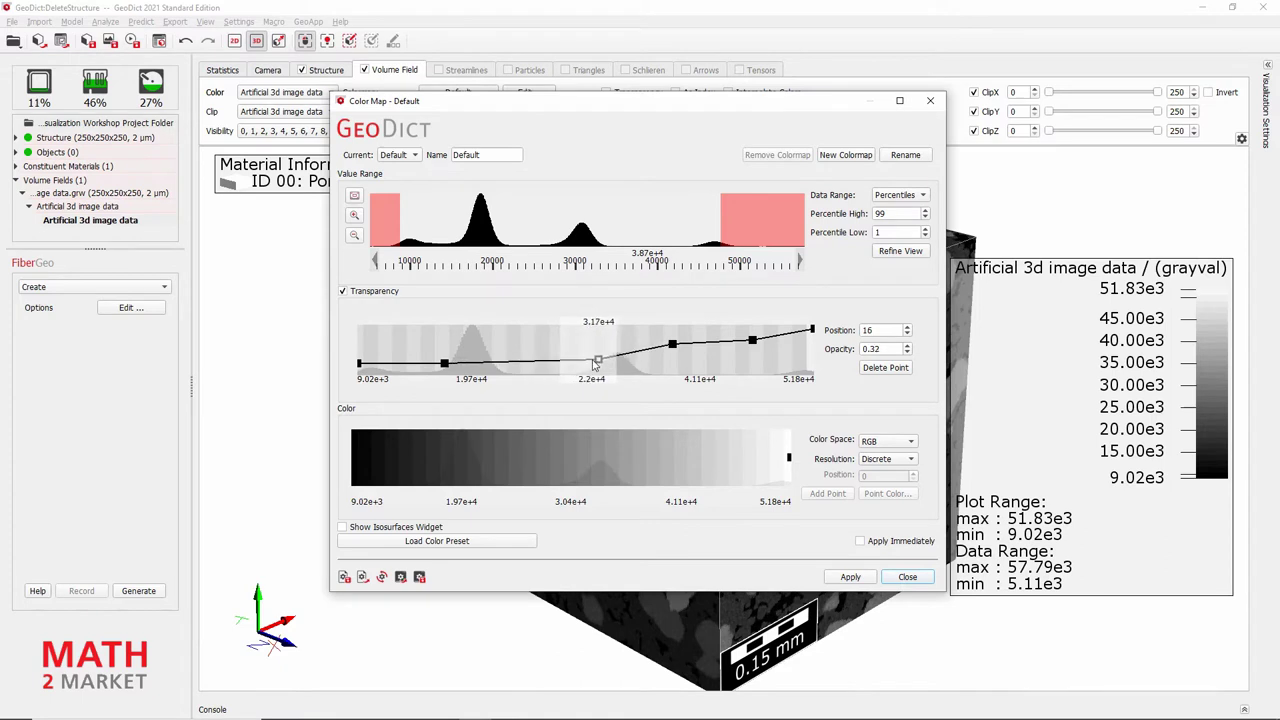
{"action": "left_click_drag", "start_coordinate": [672, 347], "coordinate": [648, 363]}
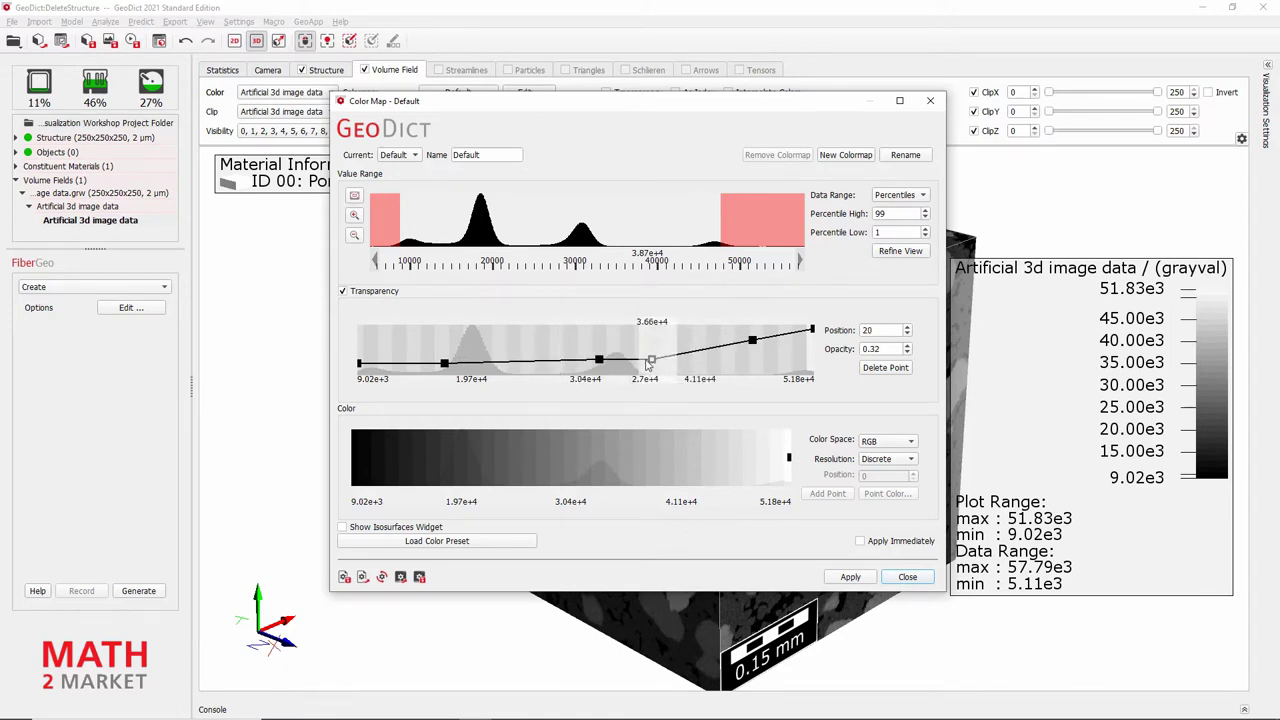
{"action": "left_click_drag", "start_coordinate": [752, 341], "coordinate": [793, 333]}
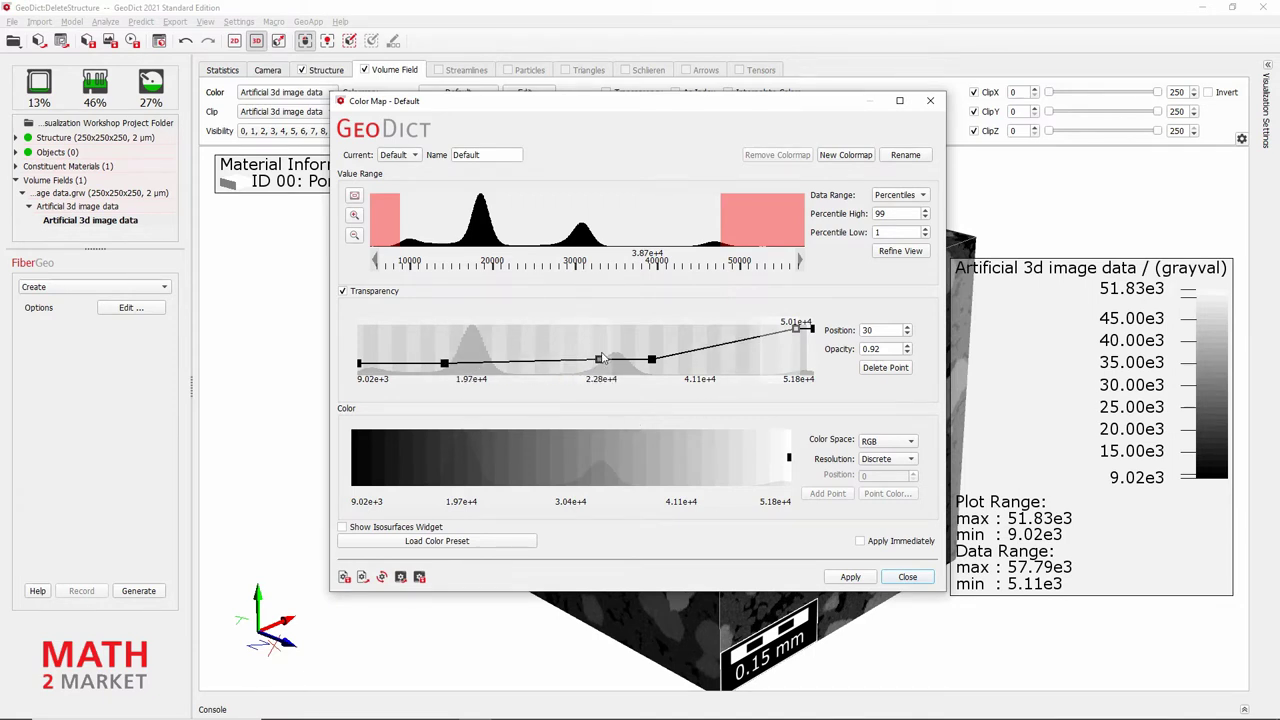
Apply the transparency curve and inspect the translucent cube's bright region, with the color map dialog moved aside and back
{"action": "left_click", "coordinate": [850, 578]}
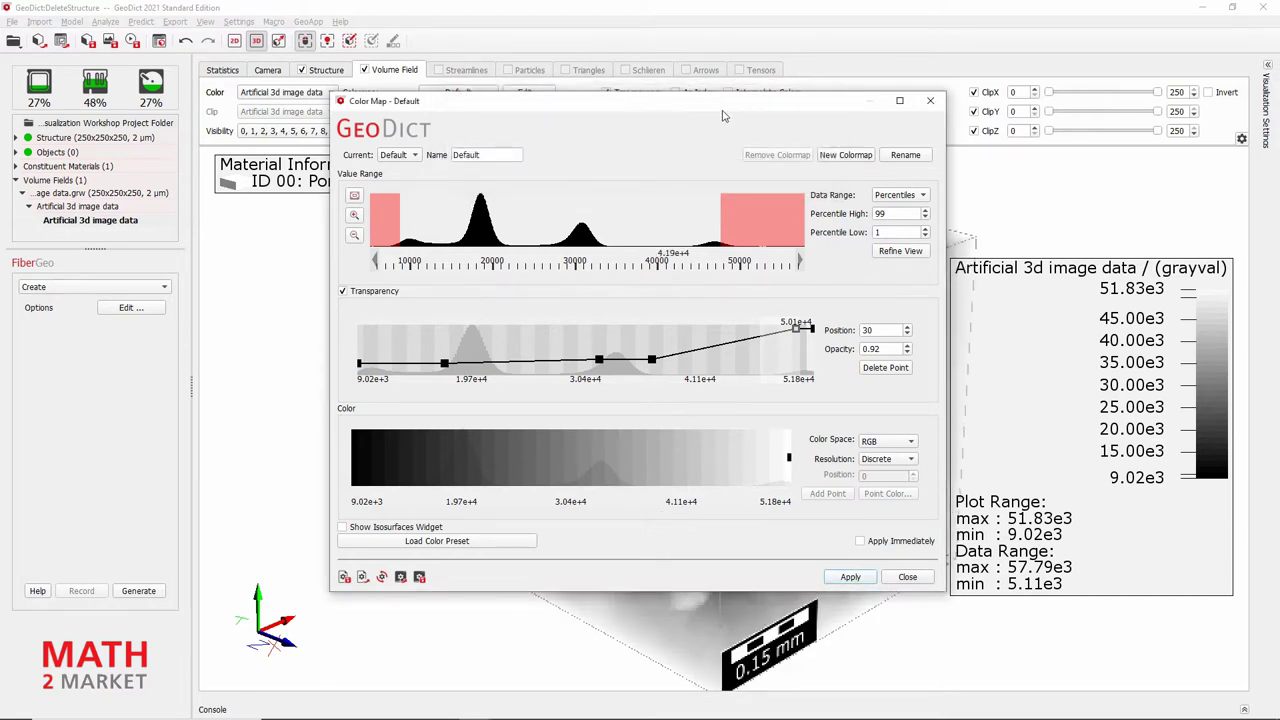
{"action": "left_click_drag", "start_coordinate": [765, 104], "coordinate": [242, 197]}
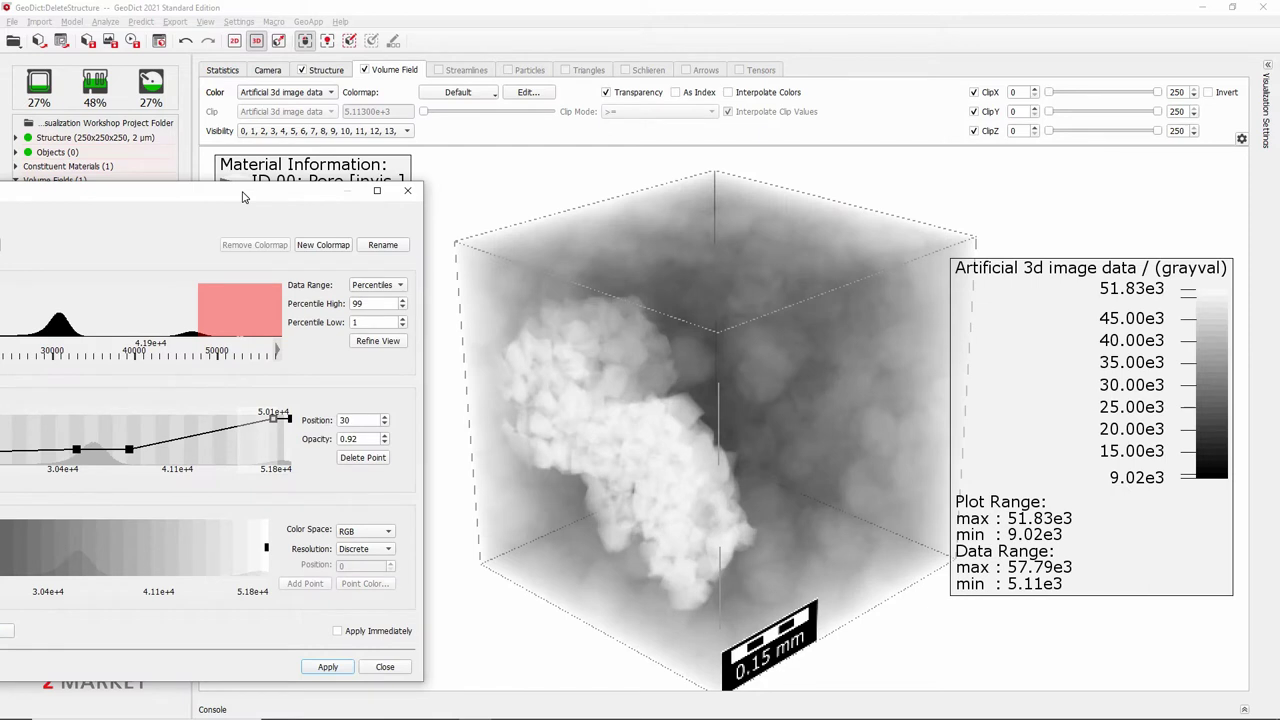
{"action": "mouse_move", "coordinate": [789, 536]}
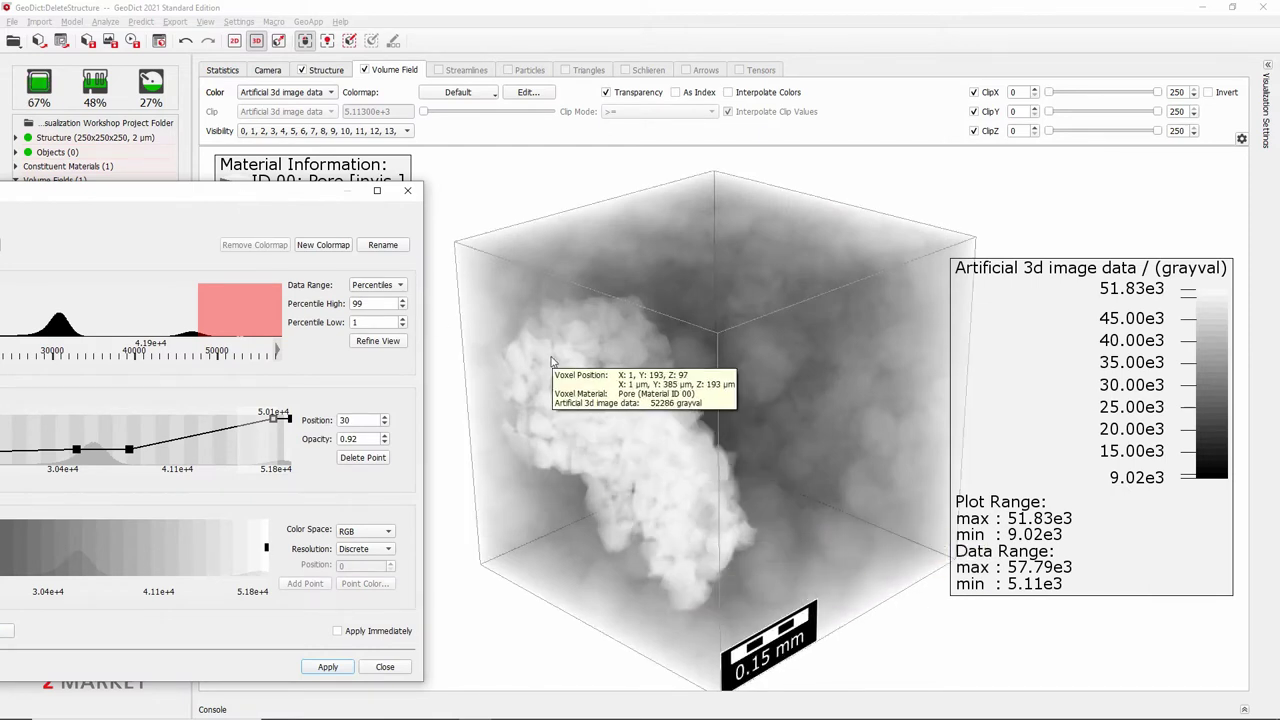
{"action": "mouse_move", "coordinate": [704, 540]}
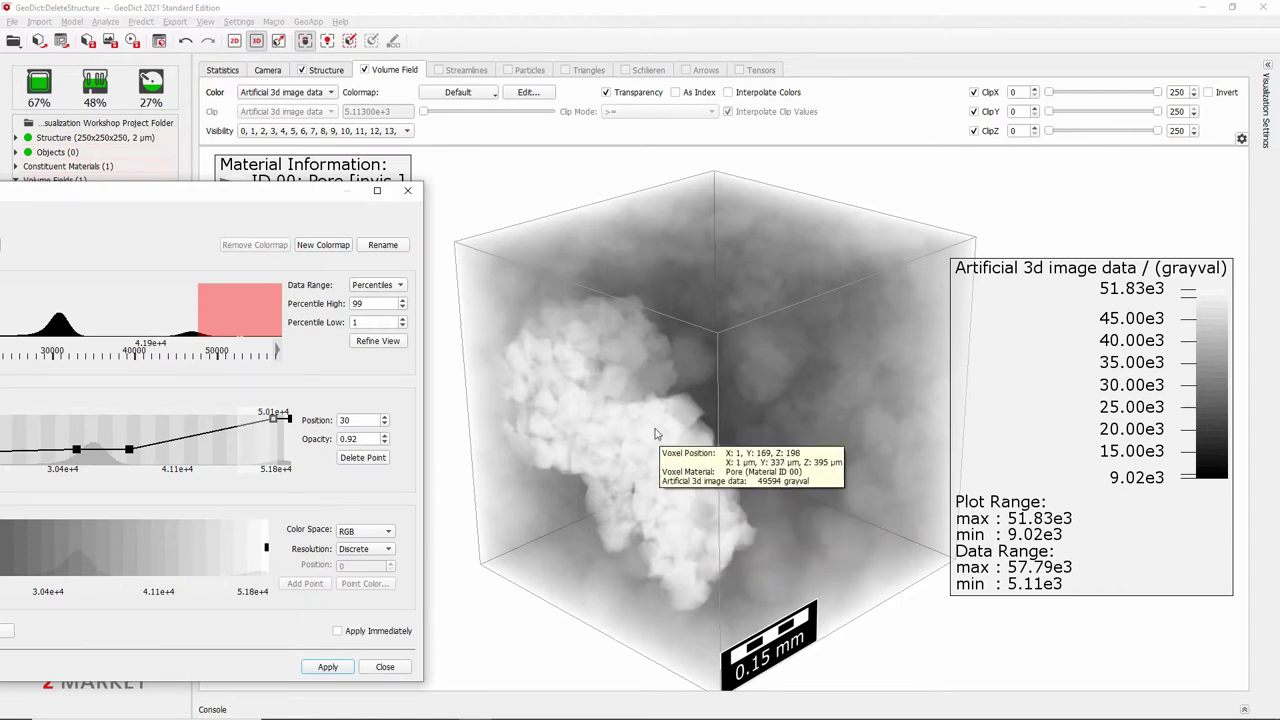
{"action": "left_click_drag", "start_coordinate": [213, 199], "coordinate": [732, 117]}
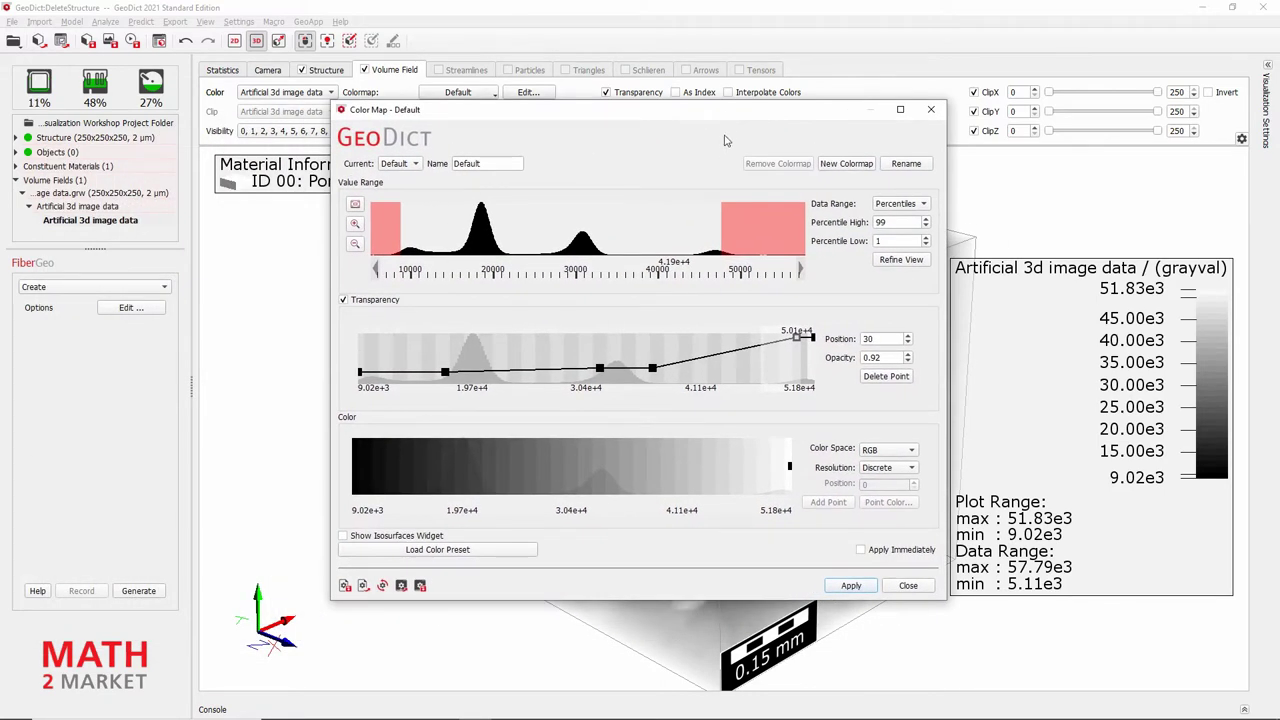
Add four color points to the grayscale color bar at about 3.04e+4, 4.11e+4, 1.97e+4 and 3.58e+4
{"action": "left_click_drag", "start_coordinate": [647, 445], "coordinate": [770, 455]}
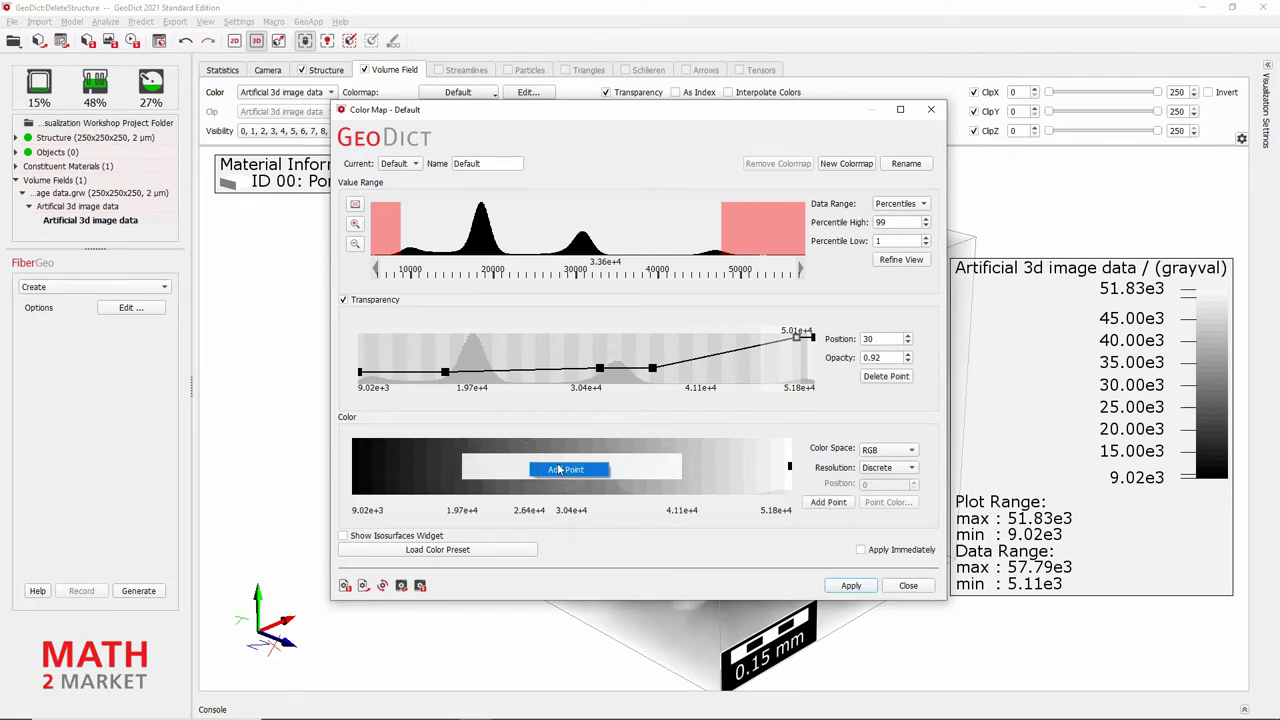
{"action": "left_click", "coordinate": [562, 470]}
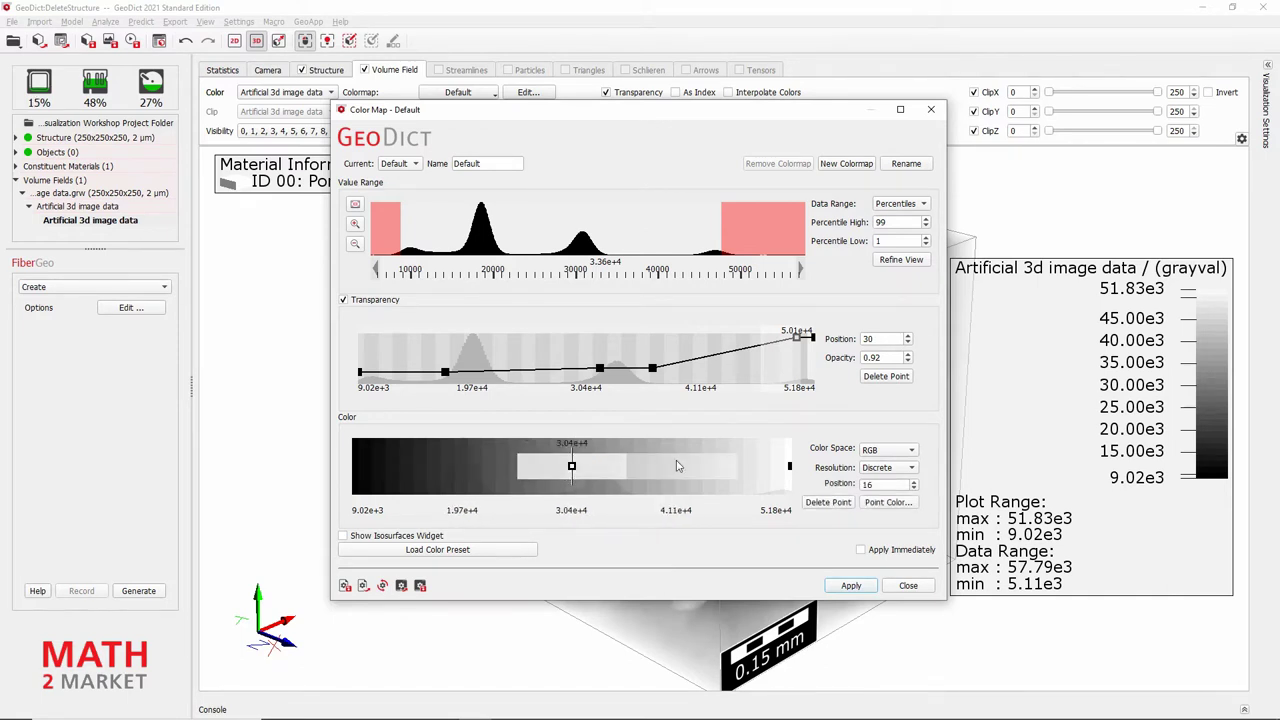
{"action": "left_click", "coordinate": [687, 472]}
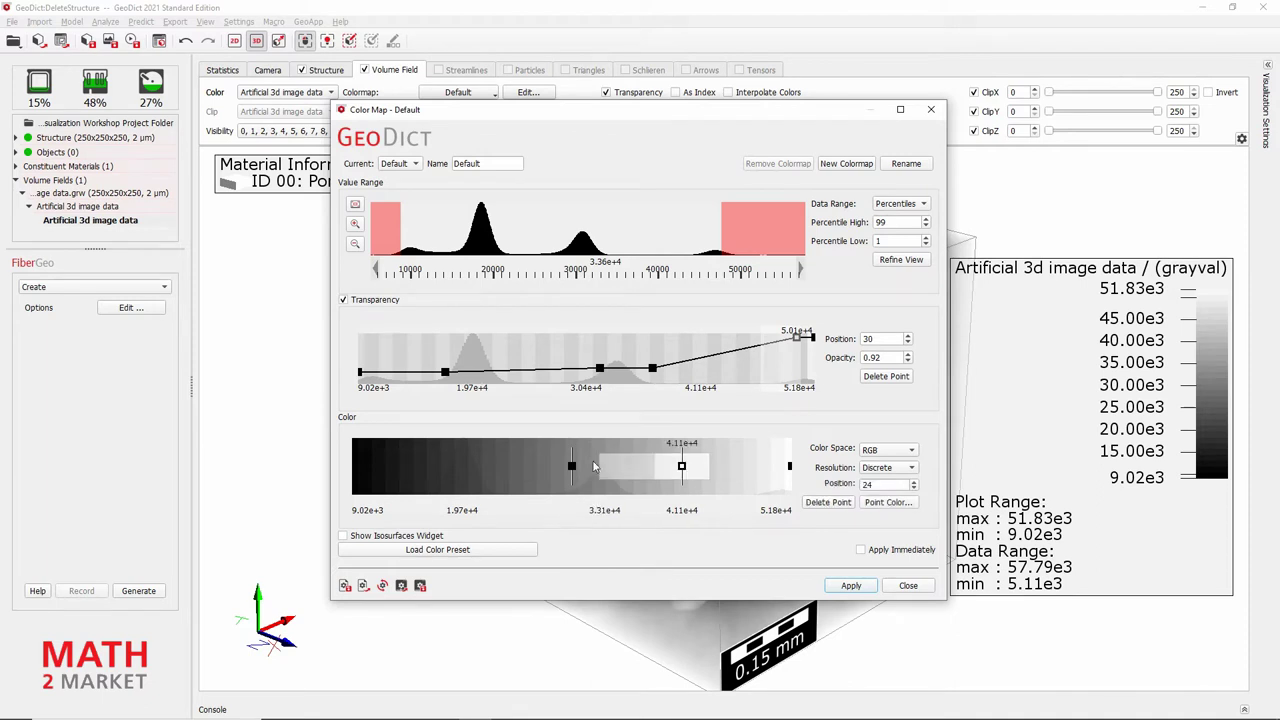
{"action": "left_click", "coordinate": [493, 476]}
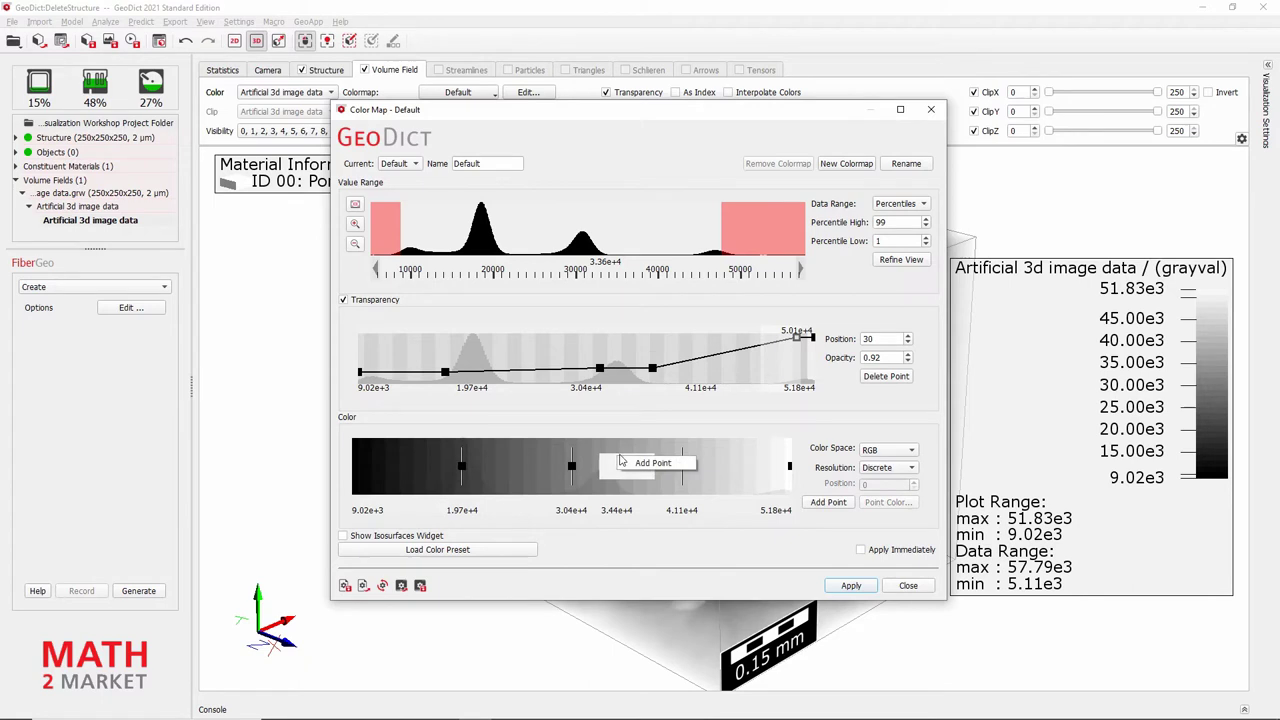
{"action": "left_click", "coordinate": [652, 466]}
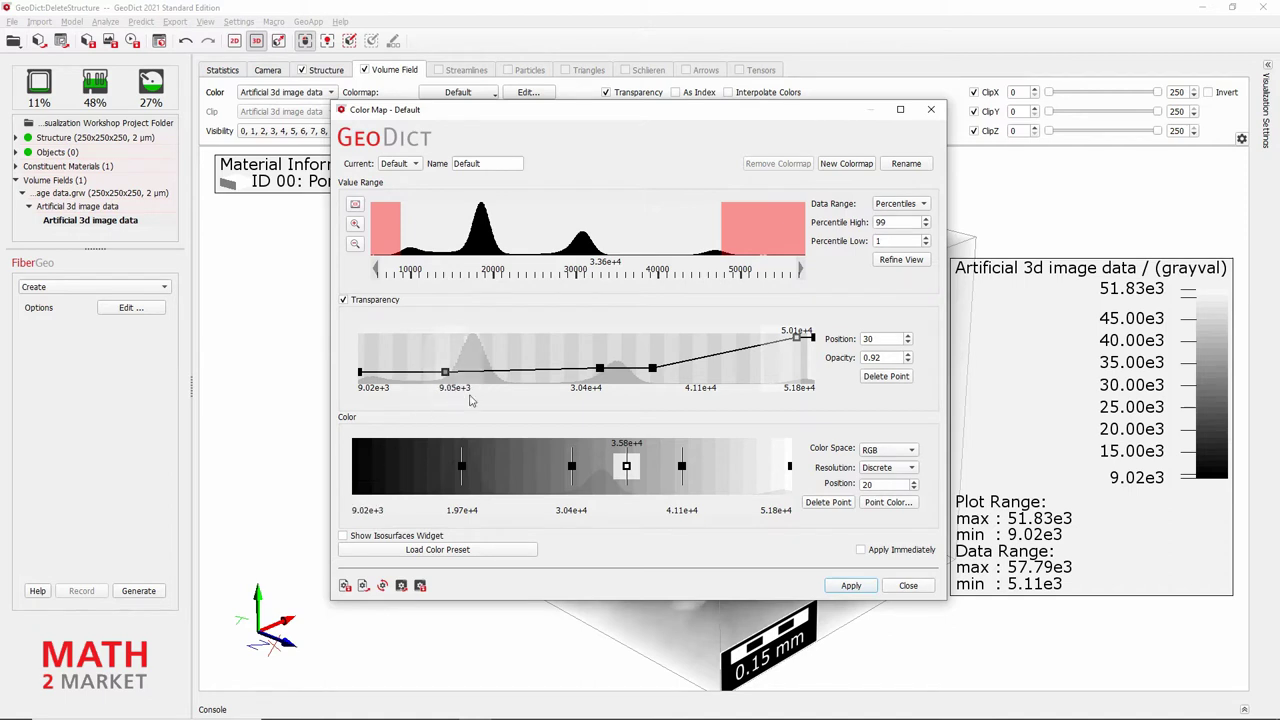
Move the four inner color points to positions 7, 18, 22 and 31 so they line up with the transparency points
{"action": "left_click_drag", "start_coordinate": [460, 468], "coordinate": [449, 471]}
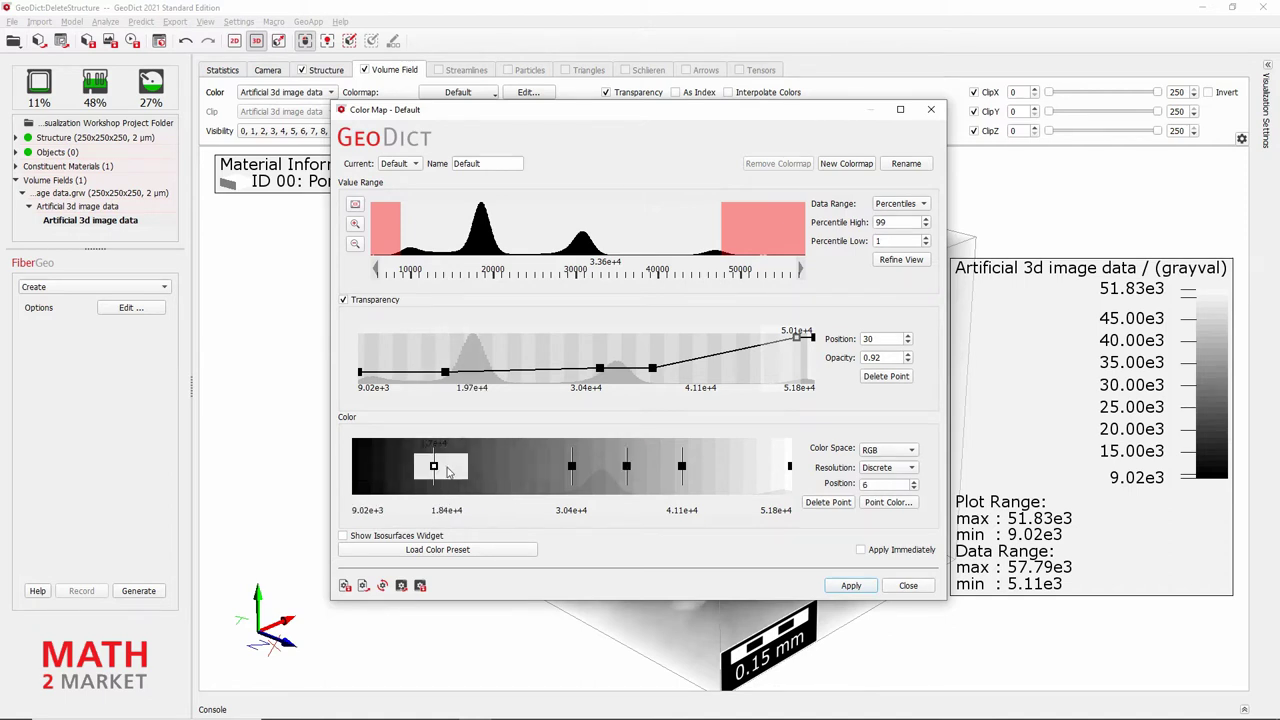
{"action": "left_click", "coordinate": [571, 467]}
{"action": "left_click_drag", "start_coordinate": [588, 470], "coordinate": [781, 470]}
{"action": "left_click_drag", "start_coordinate": [626, 467], "coordinate": [663, 470]}
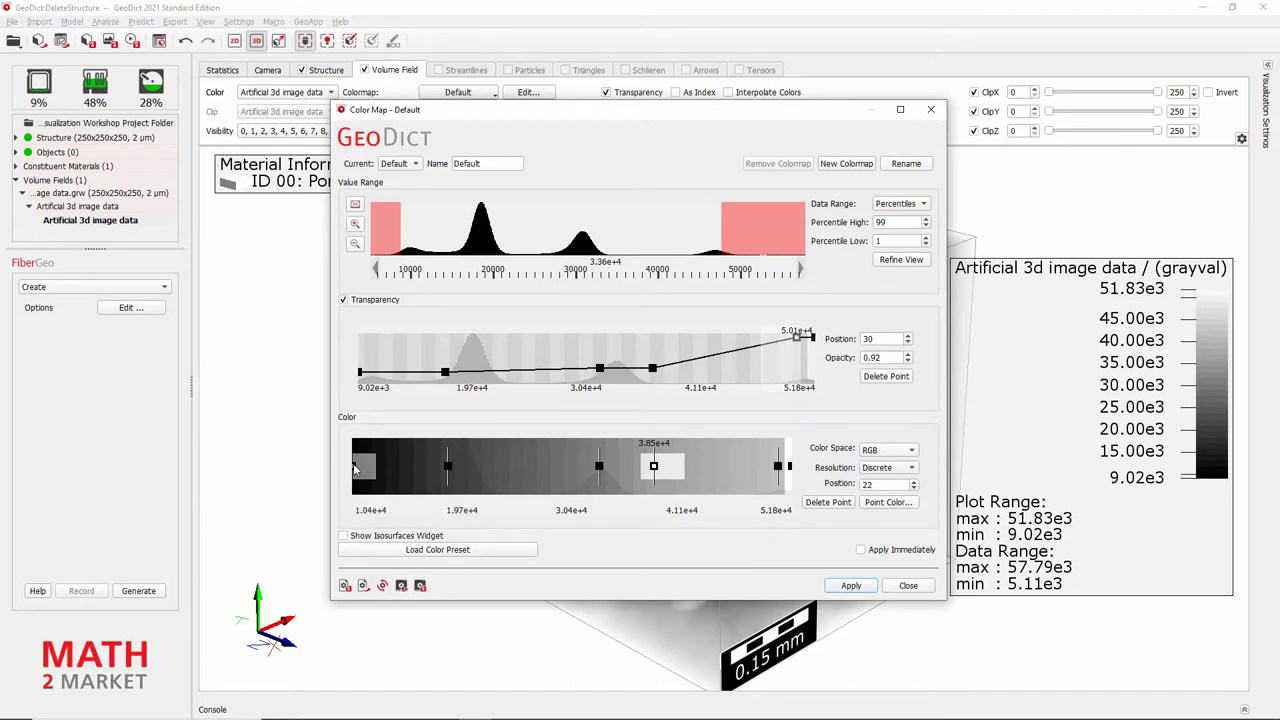
Change the color of the point at position 7 to black (#000000)
{"action": "left_click", "coordinate": [447, 466]}
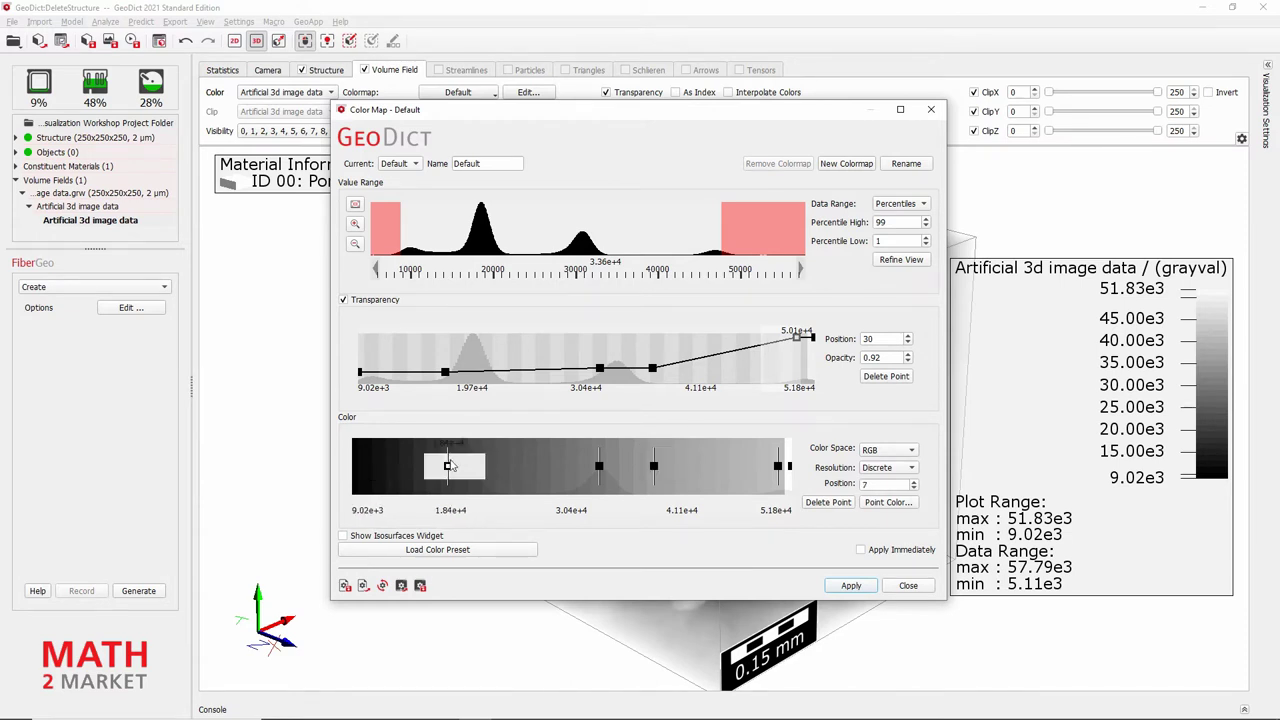
{"action": "right_click", "coordinate": [448, 467]}
{"action": "left_click", "coordinate": [486, 487]}
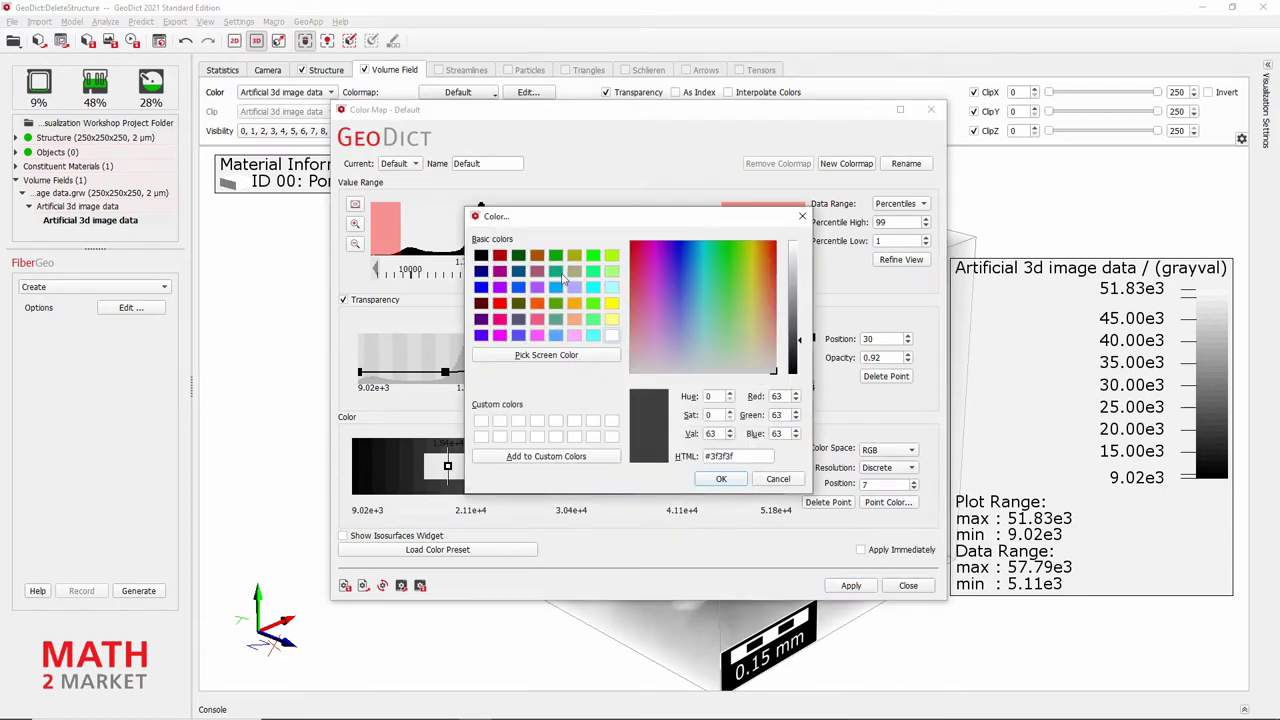
{"action": "left_click", "coordinate": [482, 257]}
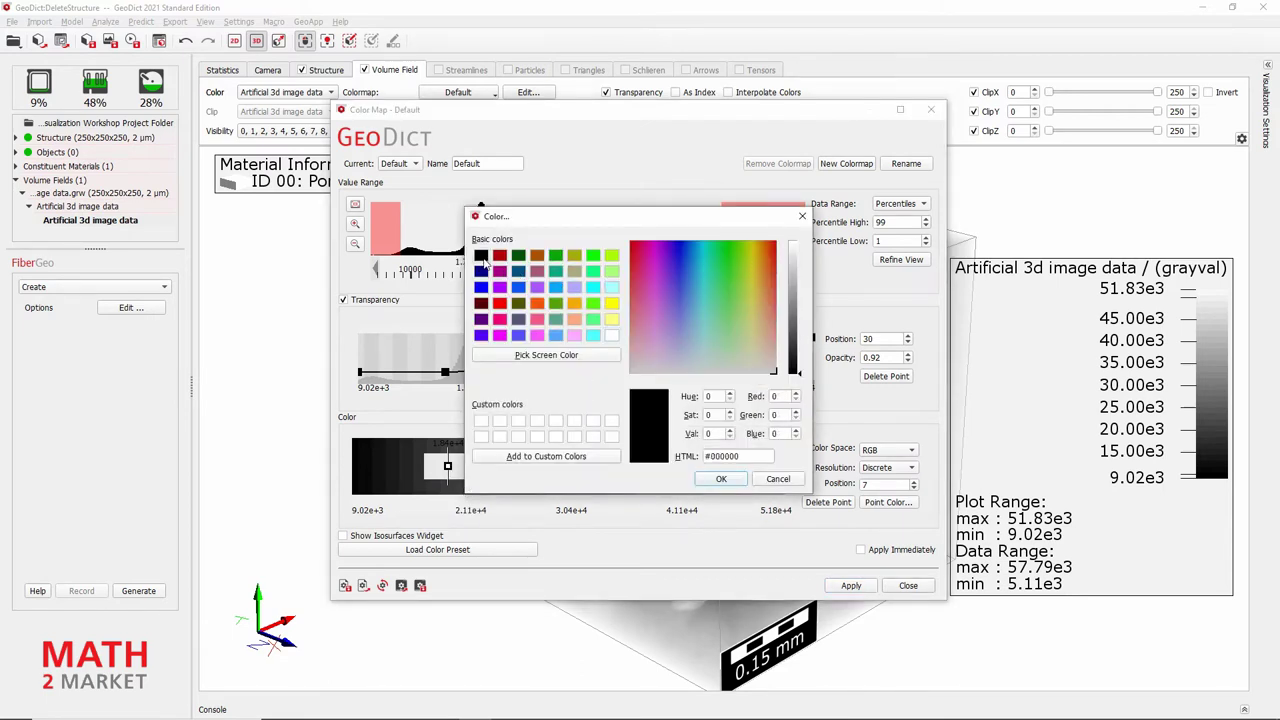
{"action": "left_click", "coordinate": [718, 480]}
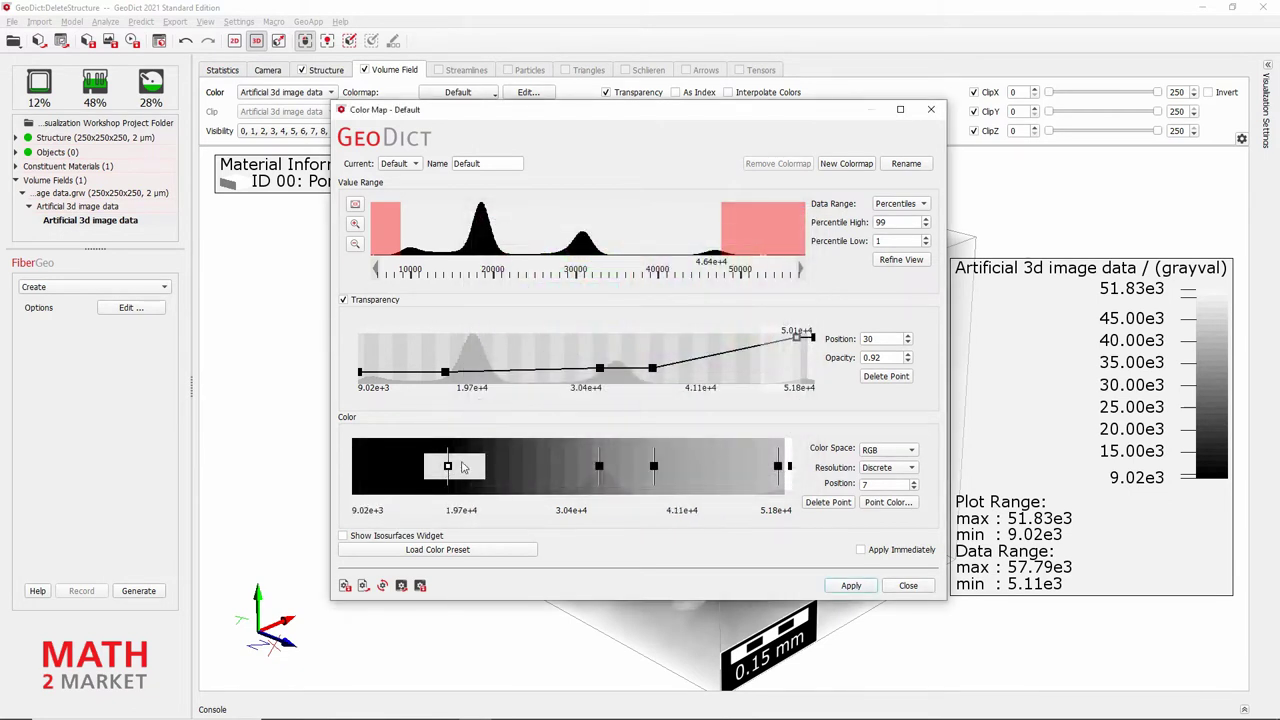
Change the color of the point at position 31 to white (#ffffff)
{"action": "right_click", "coordinate": [781, 474]}
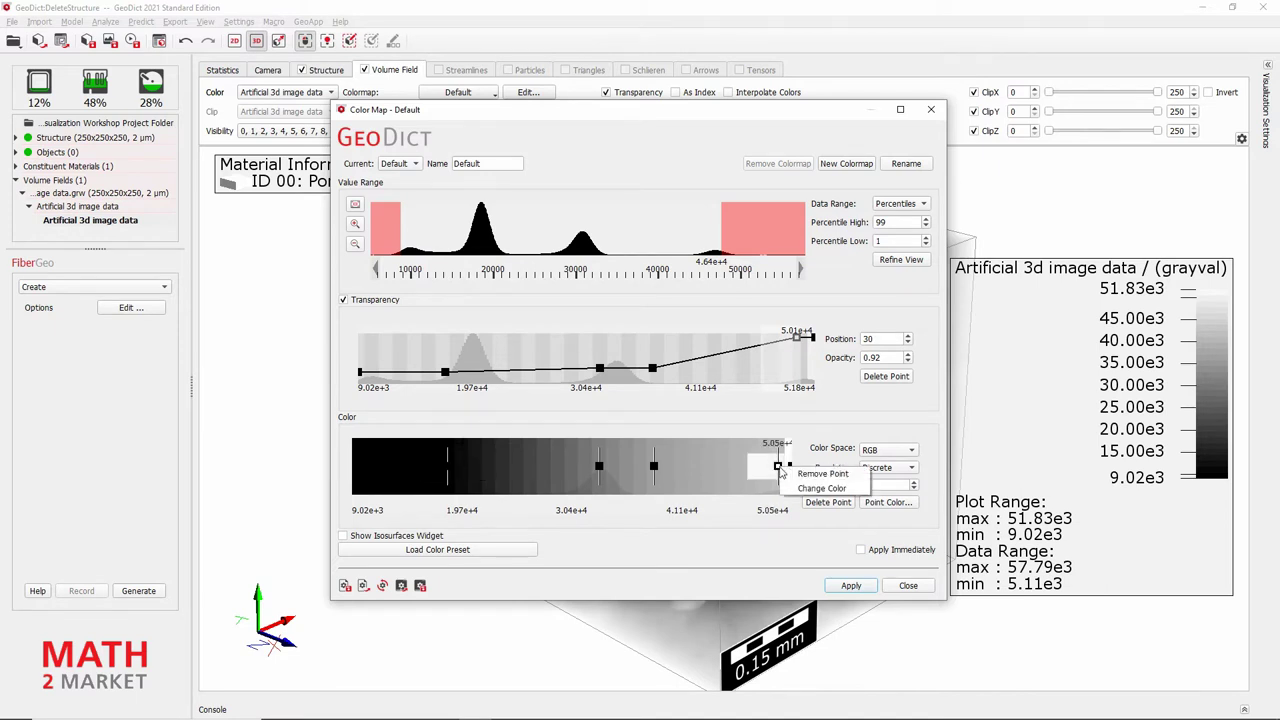
{"action": "left_click", "coordinate": [800, 490]}
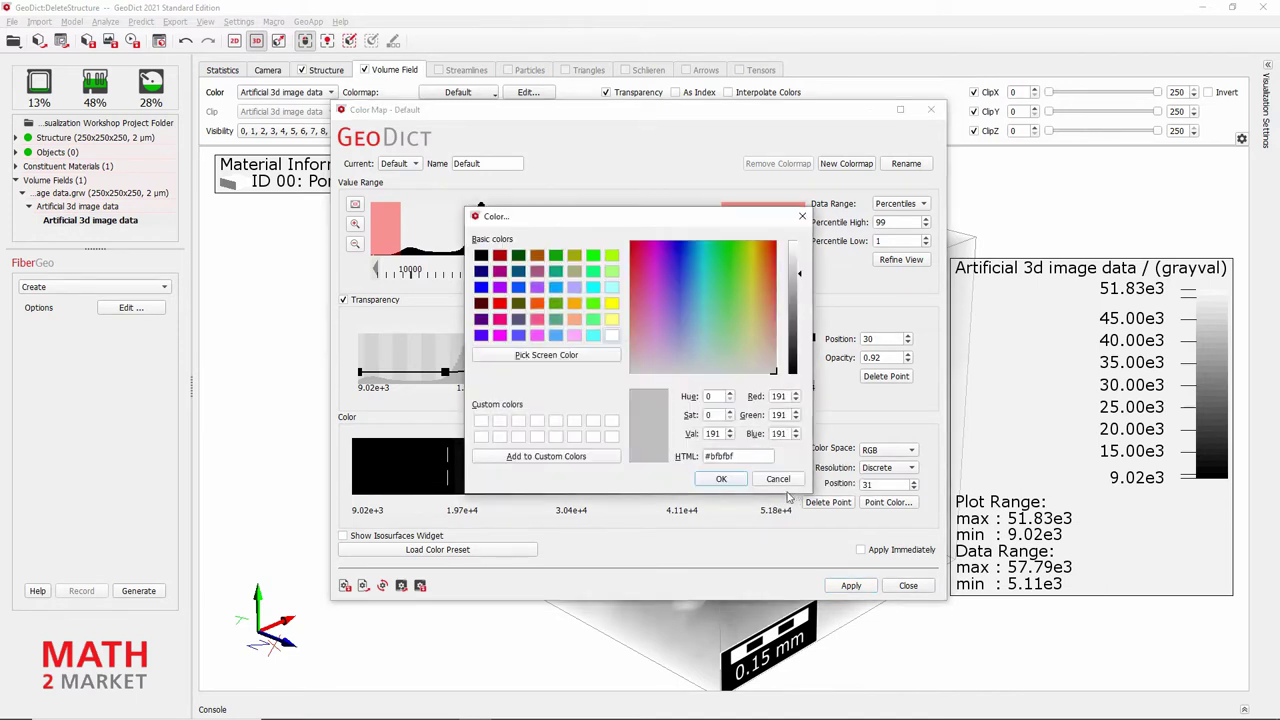
{"action": "left_click", "coordinate": [612, 337]}
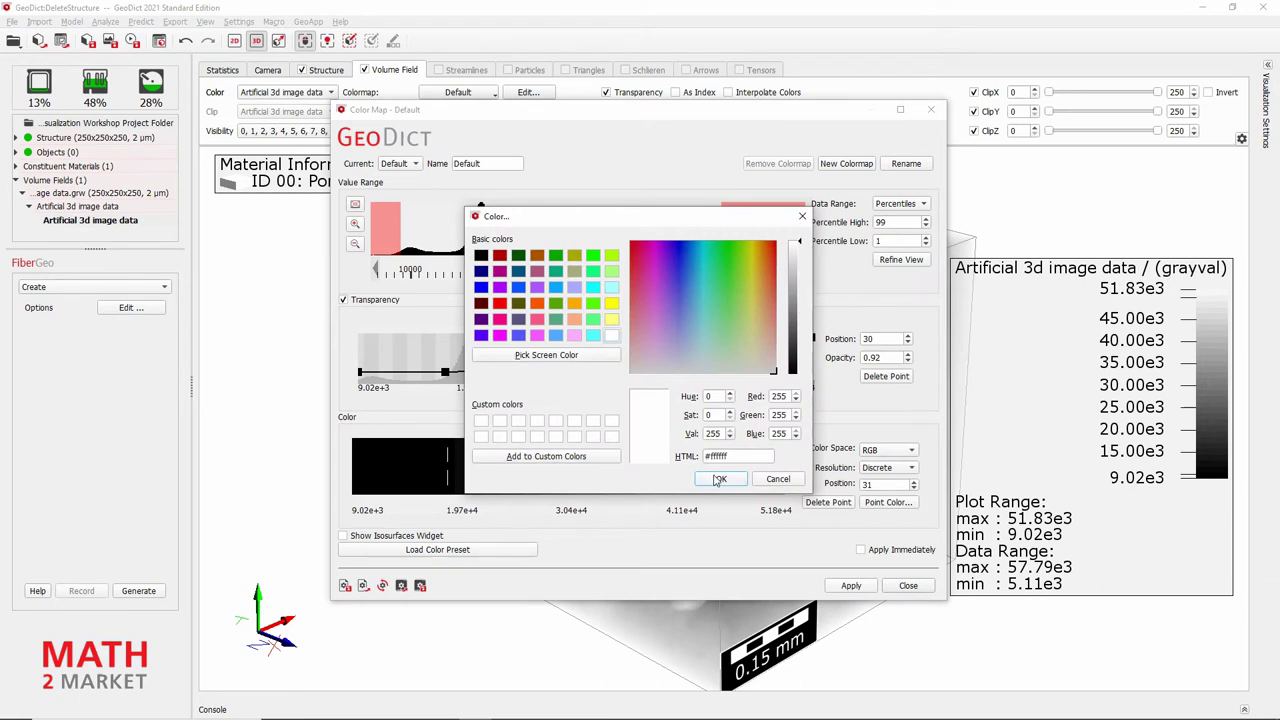
{"action": "left_click", "coordinate": [719, 479]}
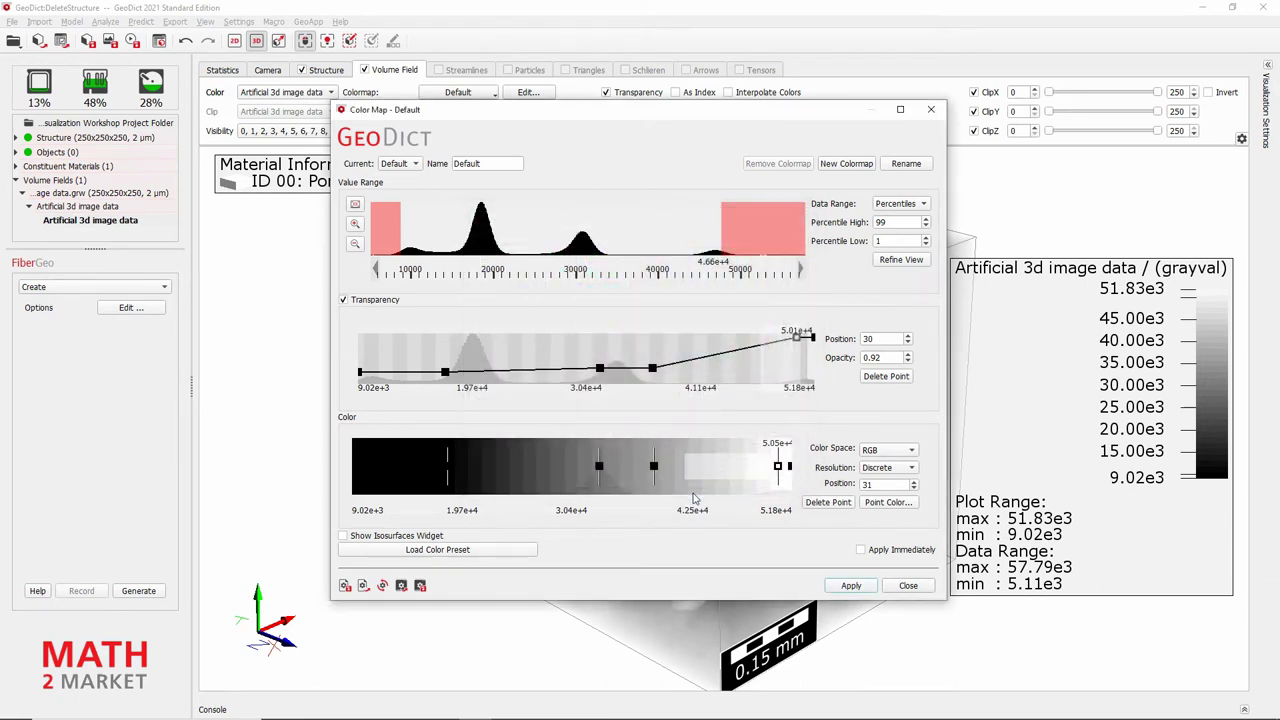
Check the RGB values of the color point at position 18 and keep its color
{"action": "right_click", "coordinate": [600, 470]}
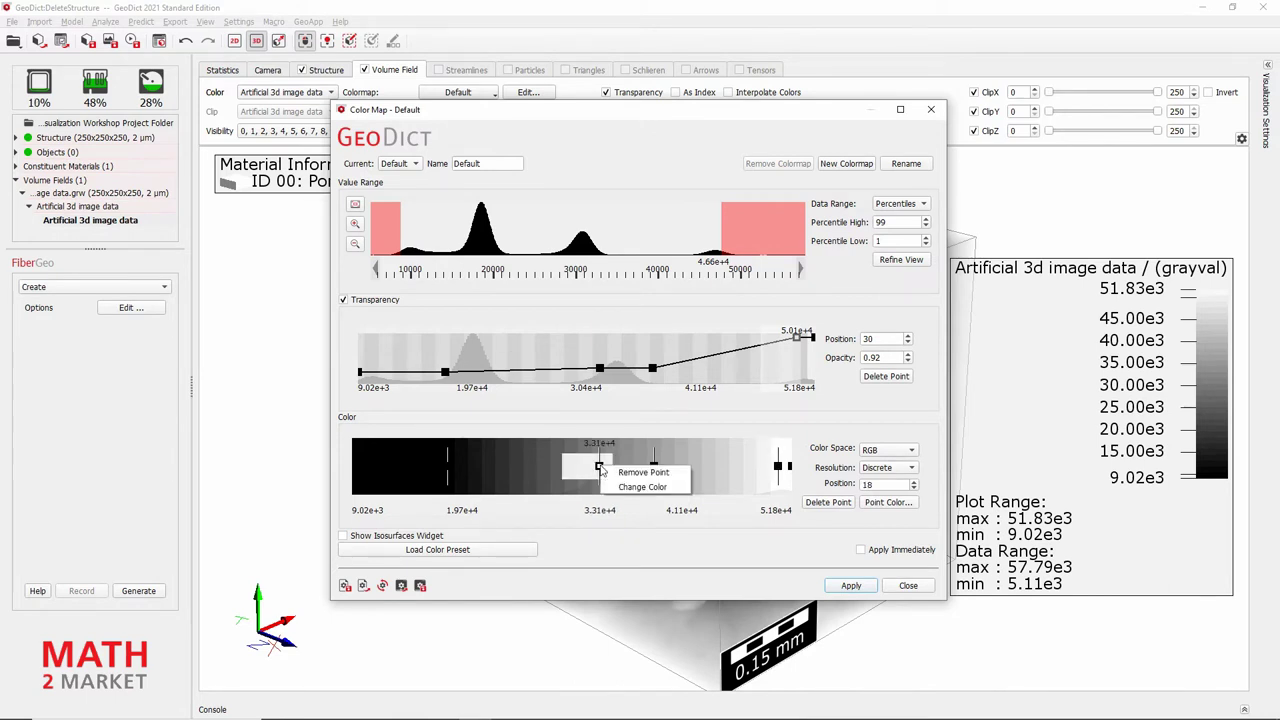
{"action": "left_click", "coordinate": [630, 486]}
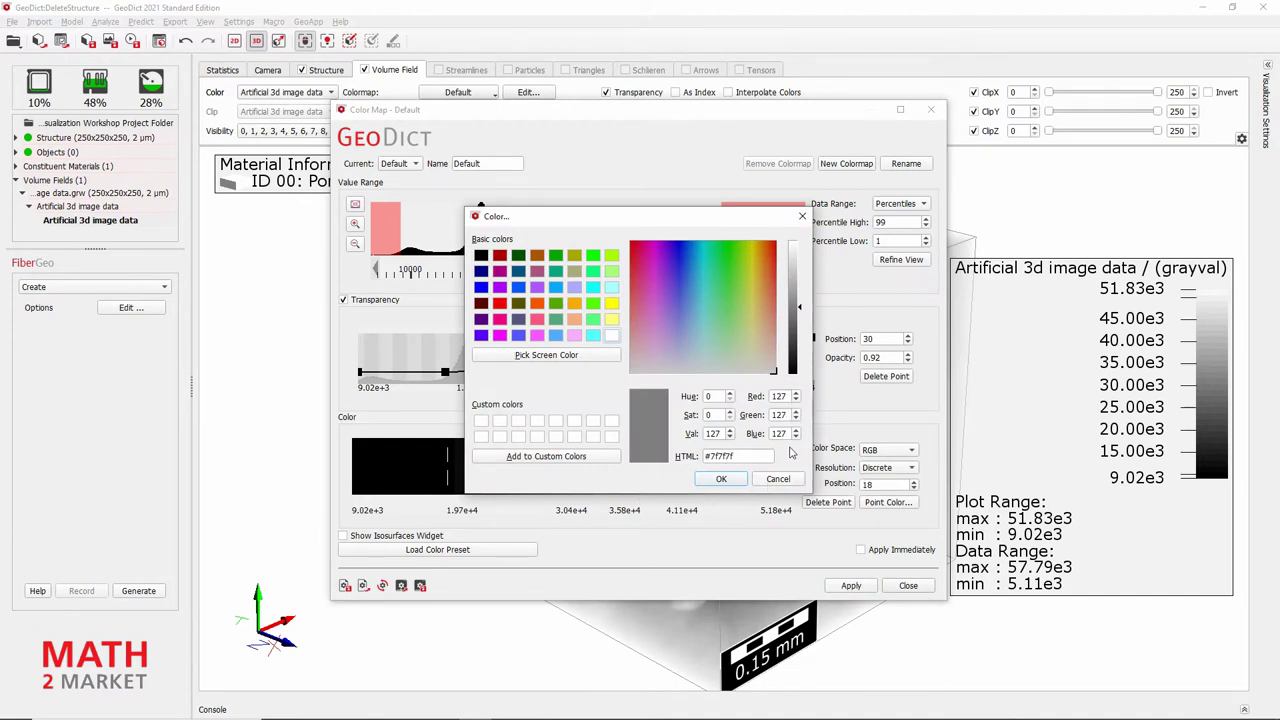
{"action": "left_click", "coordinate": [721, 479]}
Change the color of the point at position 22 to gray (127, 127, 127) and apply the color map to the volume
{"action": "right_click", "coordinate": [657, 469]}
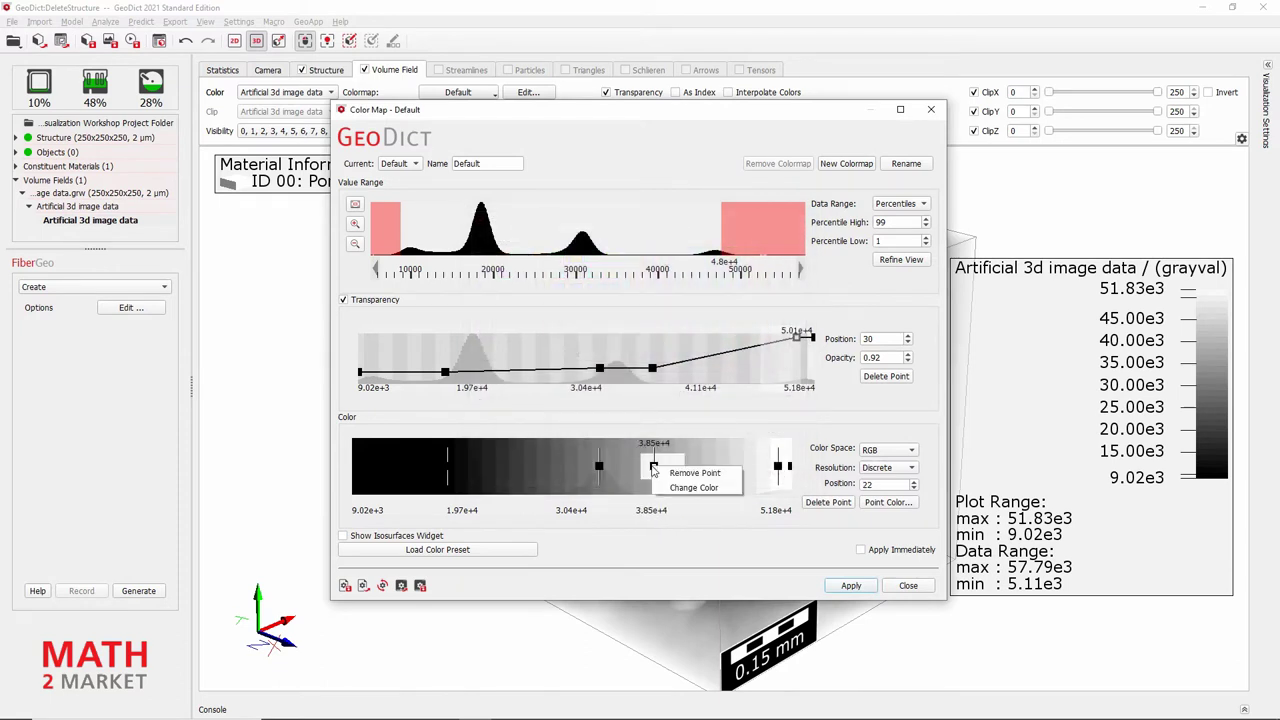
{"action": "left_click", "coordinate": [688, 486]}
{"action": "double_click", "coordinate": [786, 396]}
{"action": "type", "text": "127"}
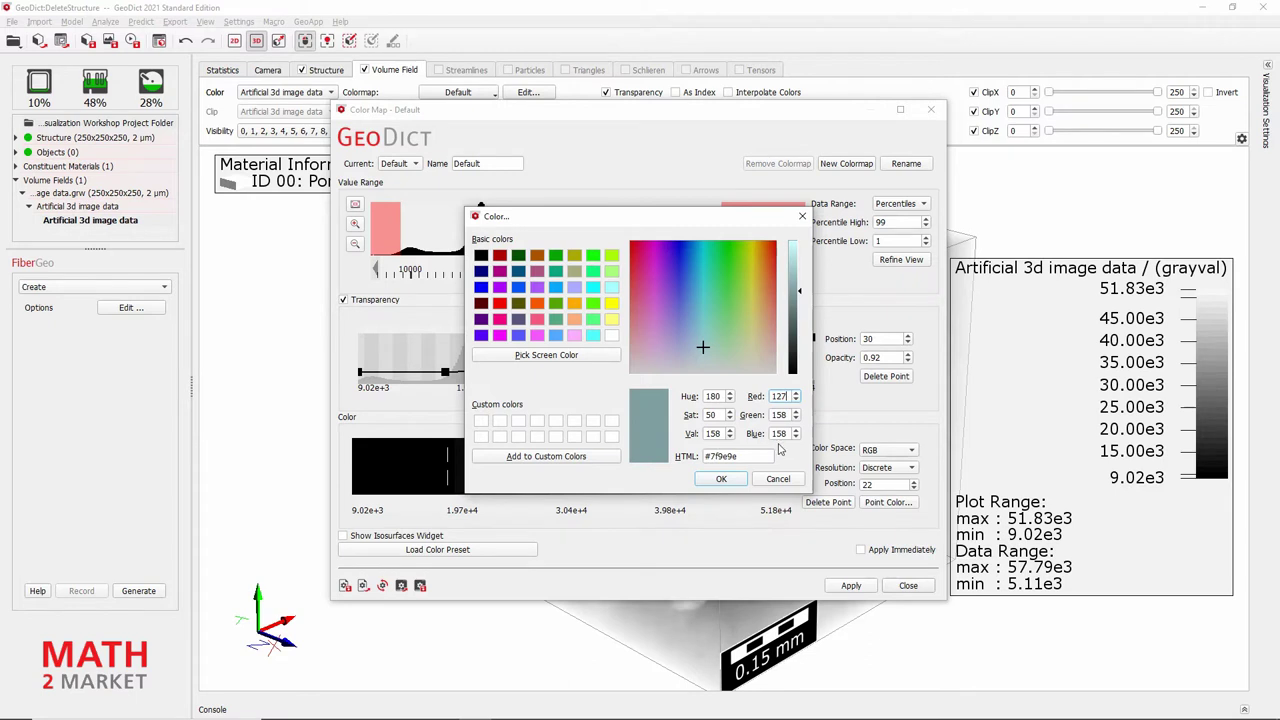
{"action": "double_click", "coordinate": [785, 416]}
{"action": "type", "text": "127"}
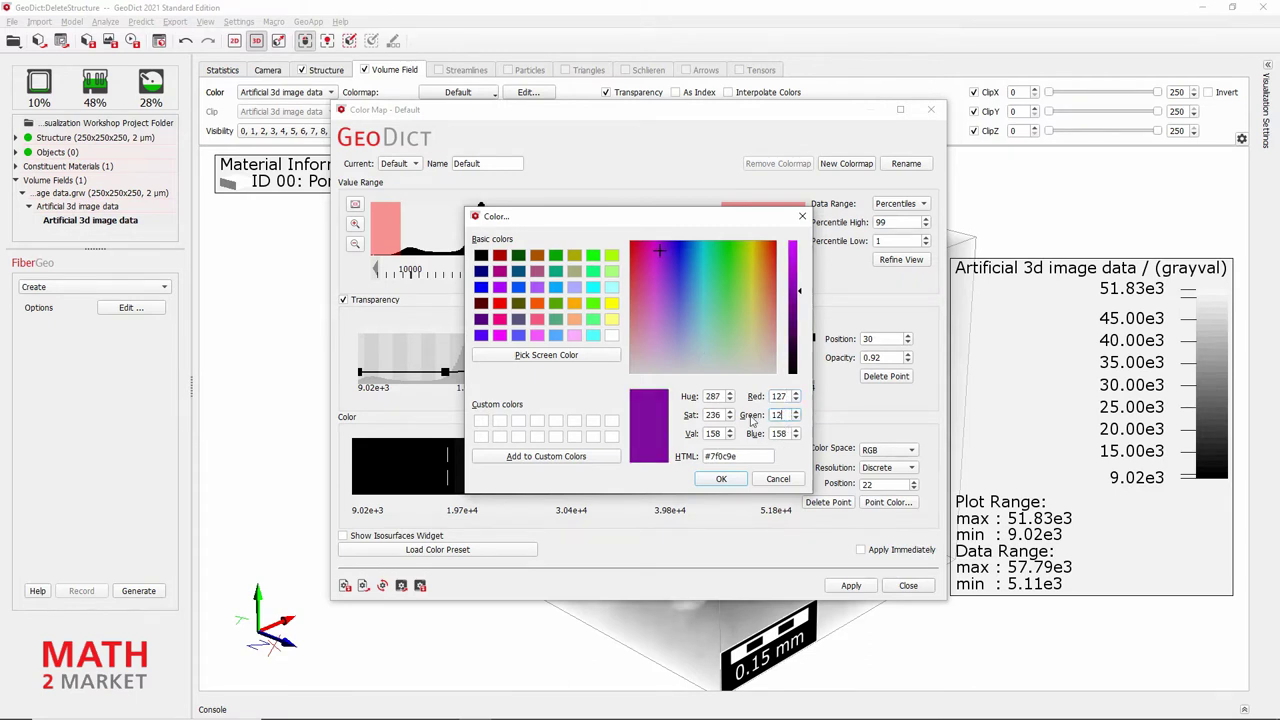
{"action": "double_click", "coordinate": [785, 433]}
{"action": "type", "text": "17"}
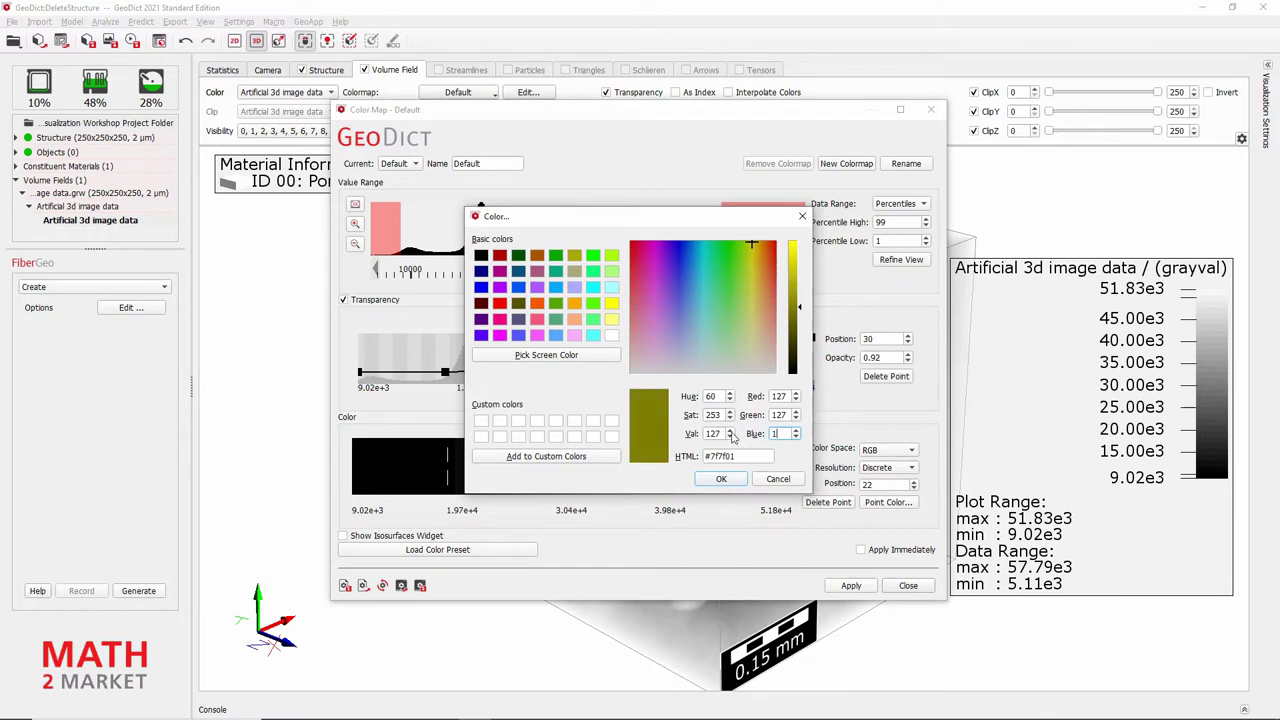
{"action": "key", "text": "BackSpace"}
{"action": "type", "text": "27"}
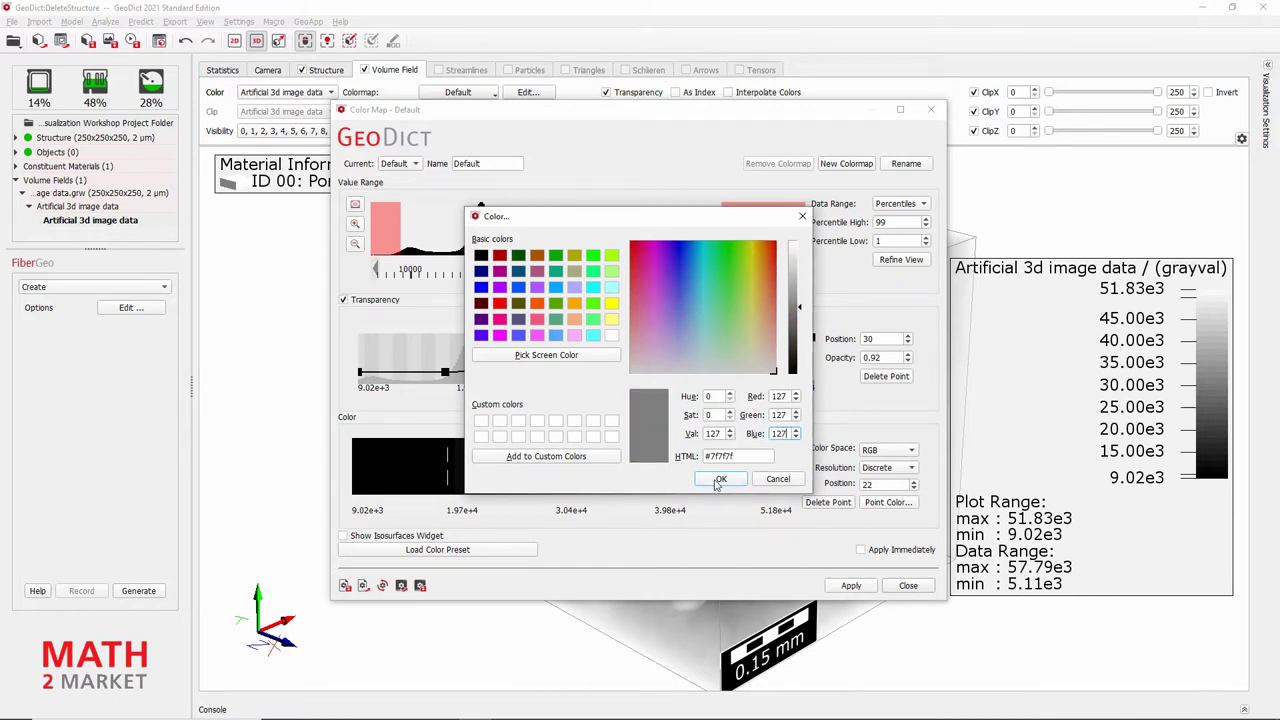
{"action": "left_click", "coordinate": [719, 480]}
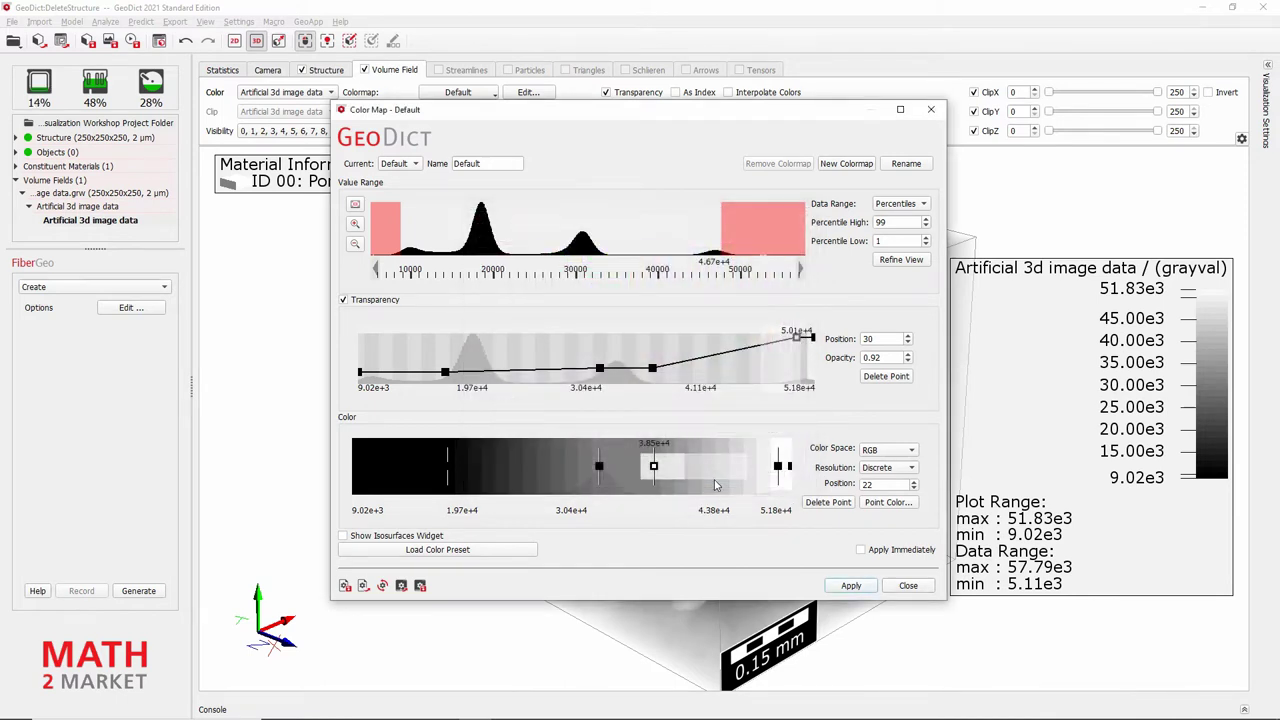
{"action": "left_click", "coordinate": [851, 589]}
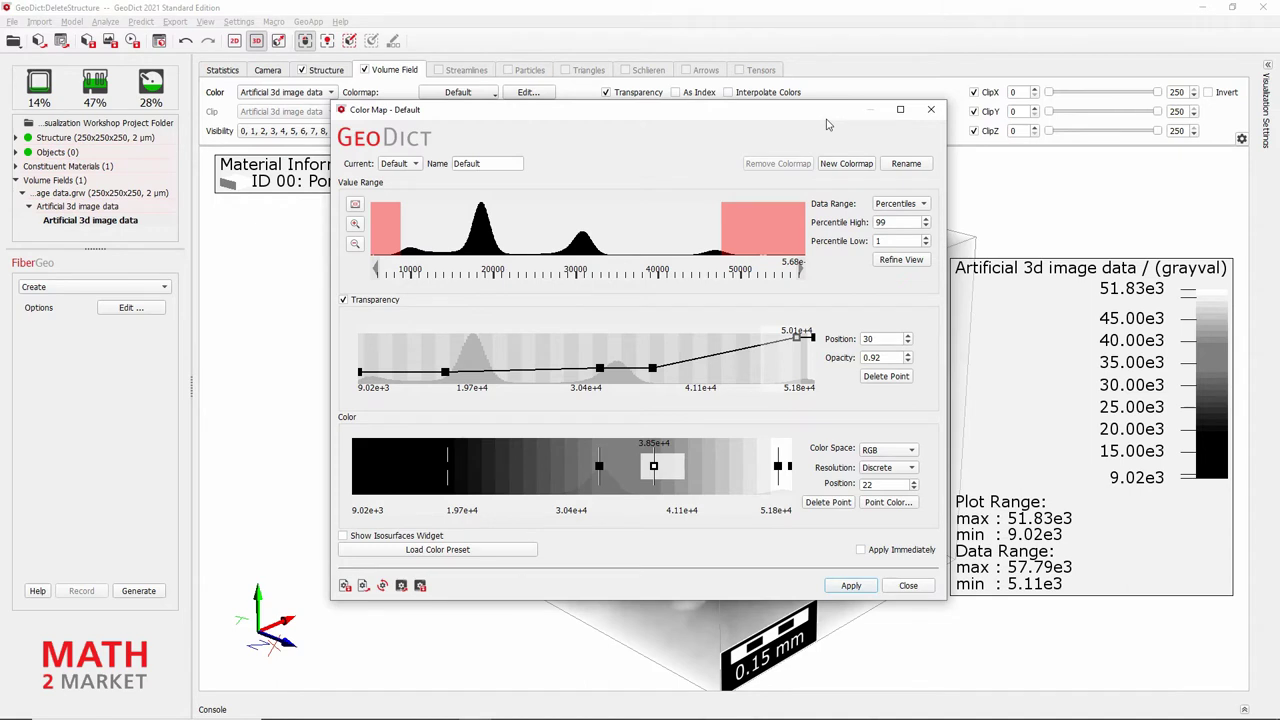
{"action": "left_click_drag", "start_coordinate": [826, 124], "coordinate": [302, 184]}
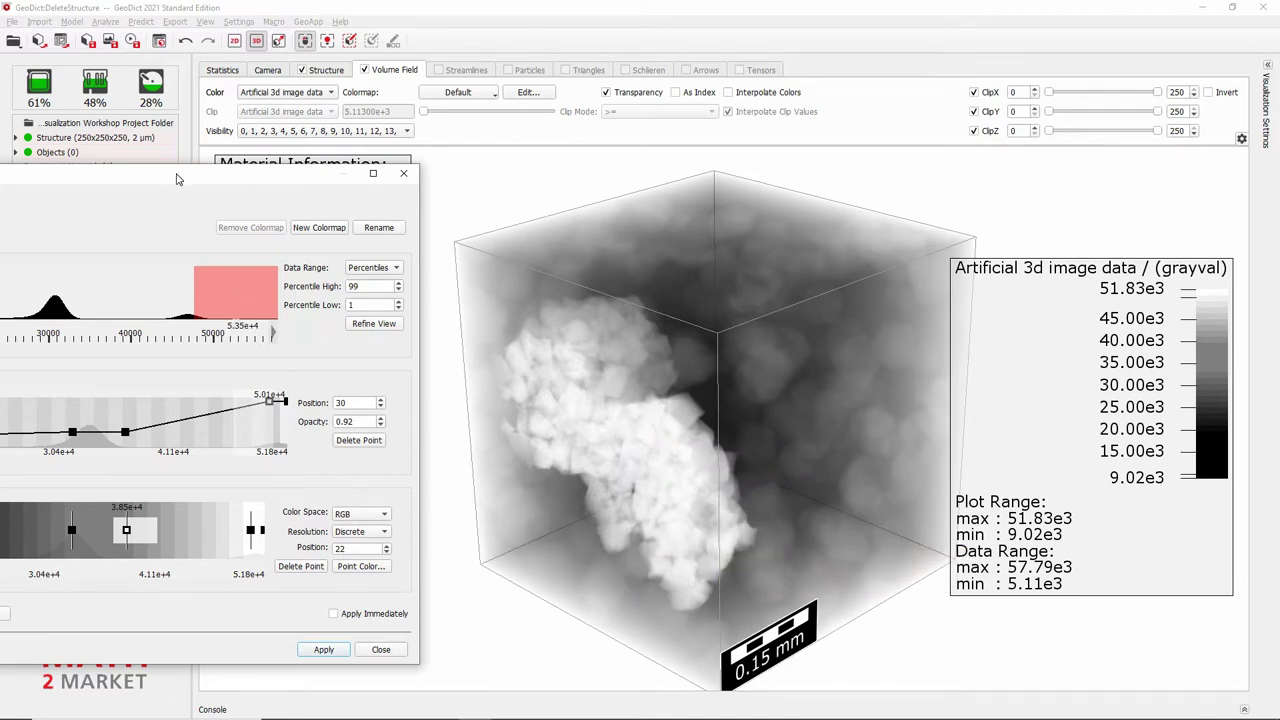
{"action": "left_click_drag", "start_coordinate": [176, 178], "coordinate": [191, 176]}
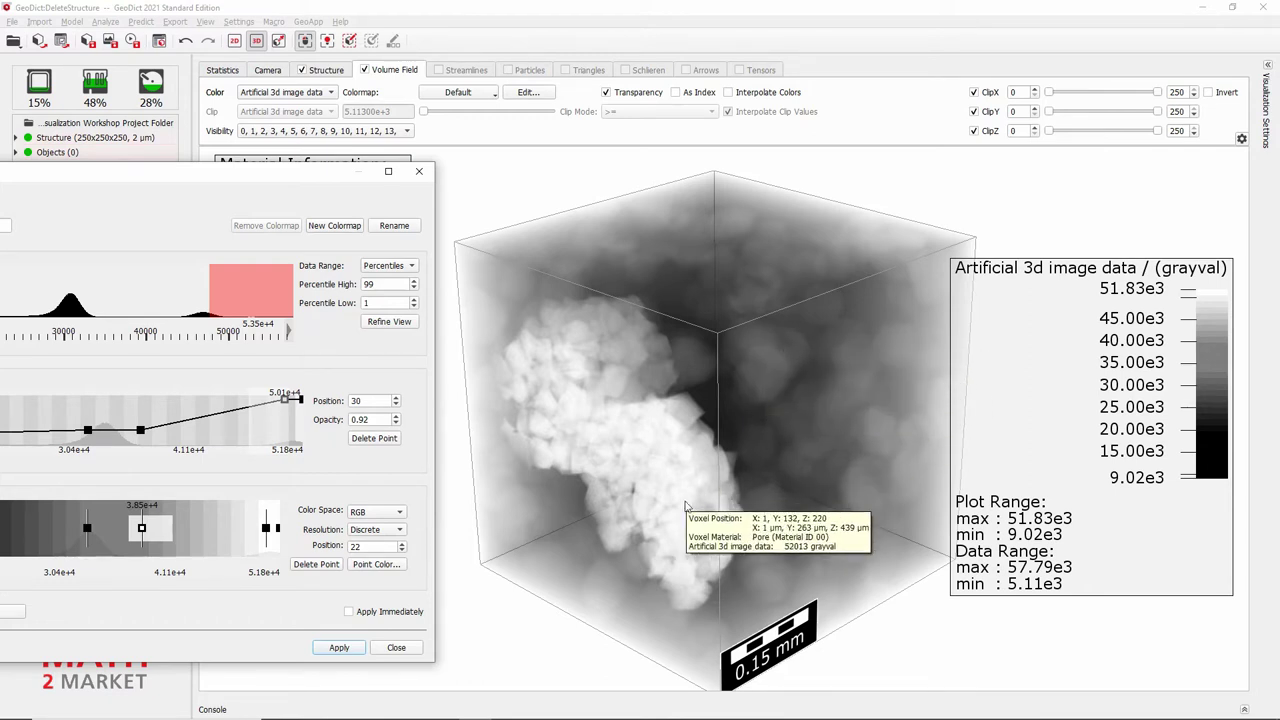
Save the current color map settings to mycolormap.gps in the project folder, replacing the existing file
{"action": "left_click_drag", "start_coordinate": [182, 179], "coordinate": [704, 133]}
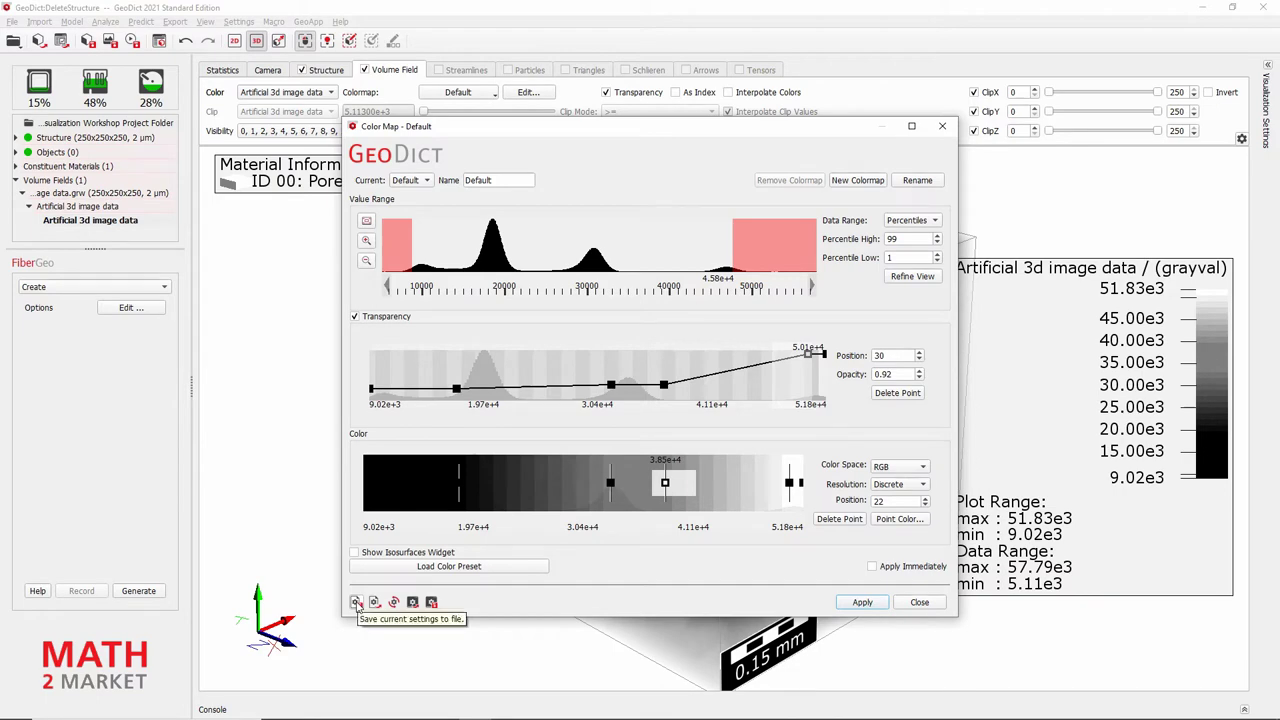
{"action": "left_click", "coordinate": [356, 602]}
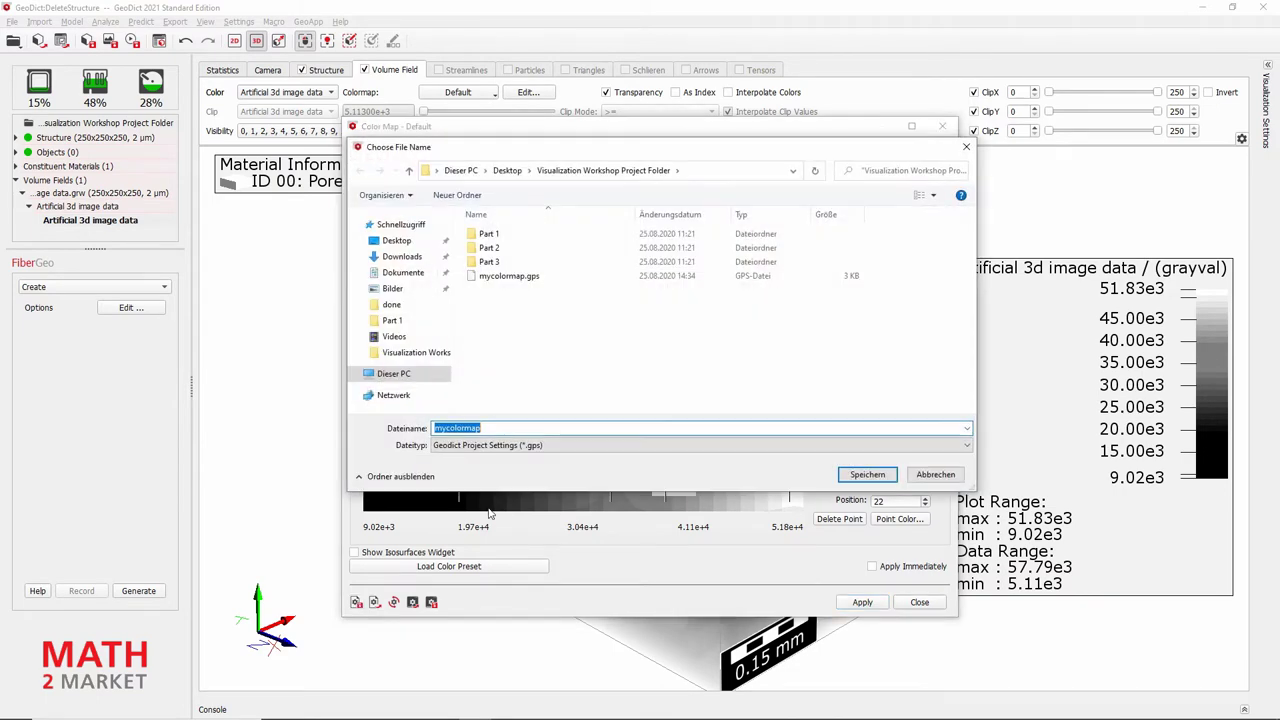
{"action": "left_click", "coordinate": [508, 276]}
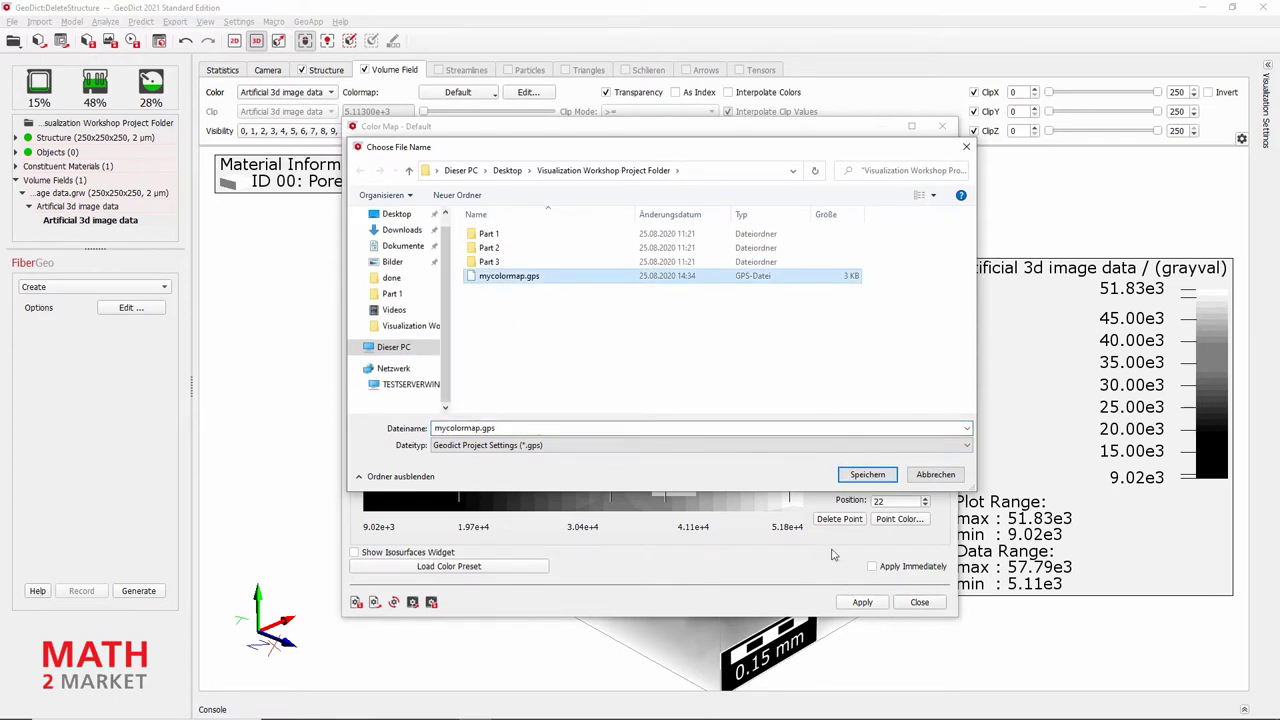
{"action": "left_click", "coordinate": [866, 476]}
{"action": "left_click", "coordinate": [672, 367]}
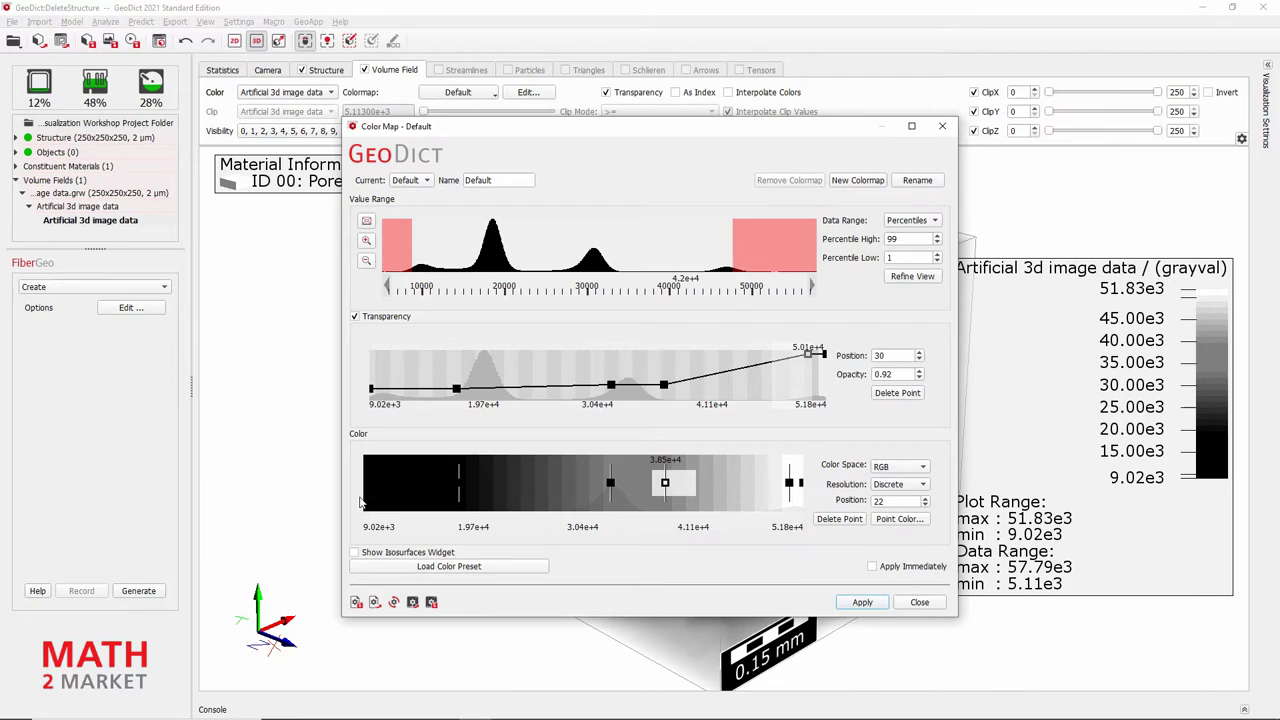
Load the color map settings from mycolormap.gps and close the color map dialog
{"action": "left_click", "coordinate": [374, 602]}
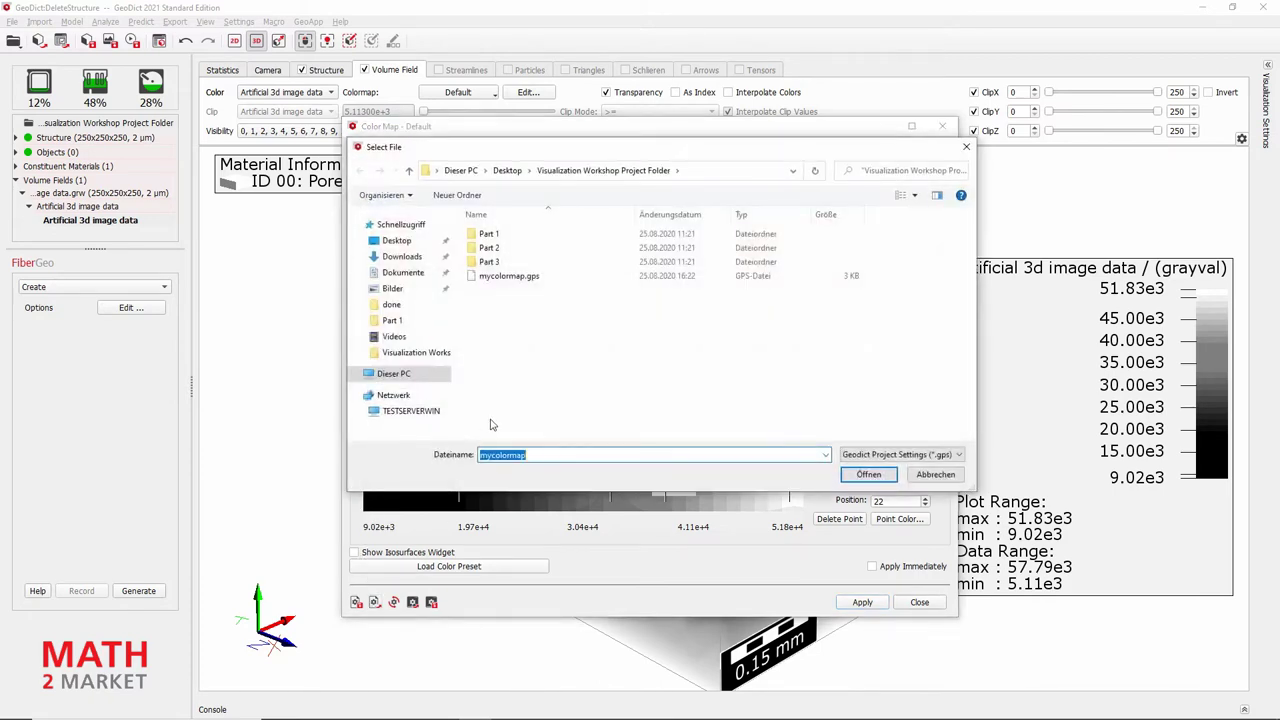
{"action": "double_click", "coordinate": [525, 279]}
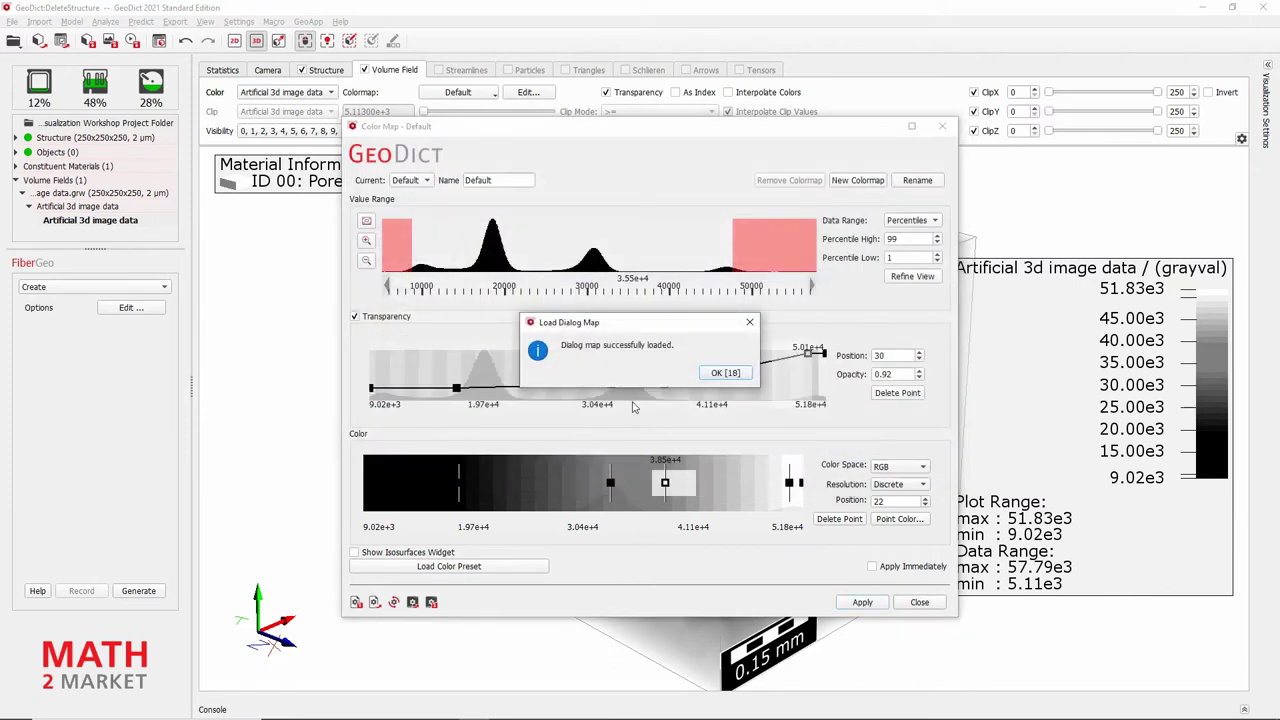
{"action": "left_click", "coordinate": [716, 372]}
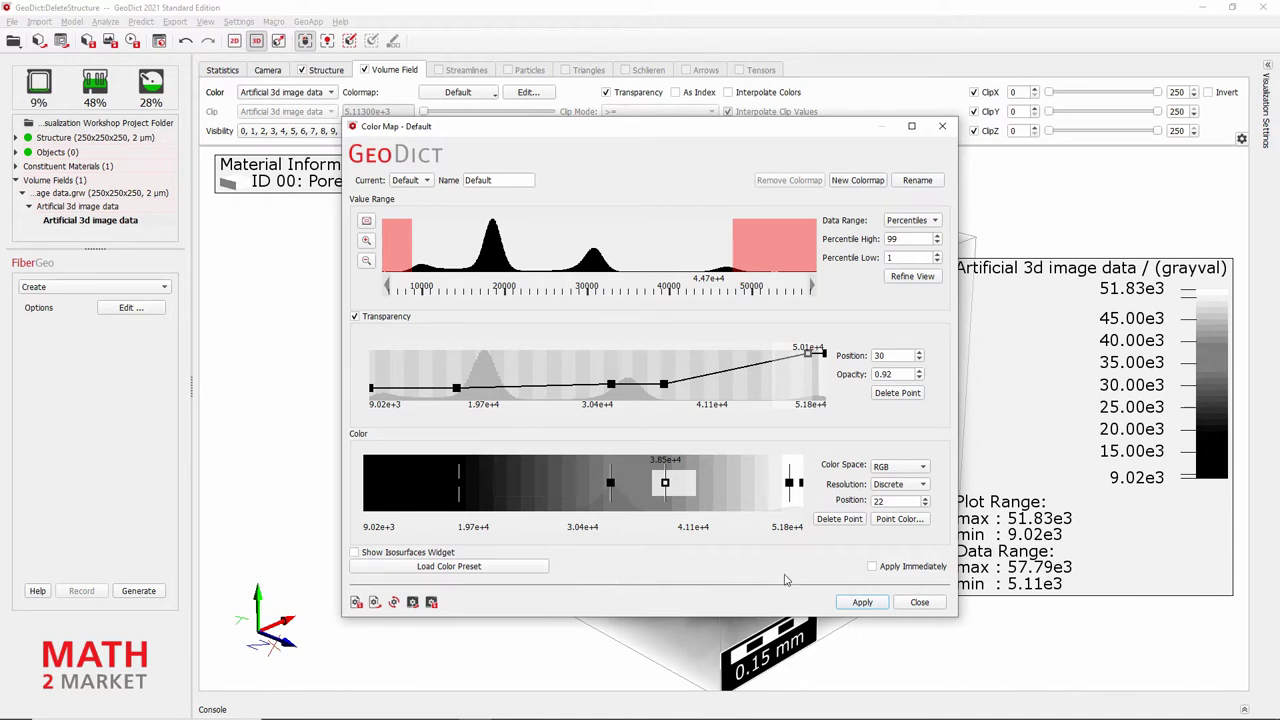
{"action": "left_click", "coordinate": [919, 603]}
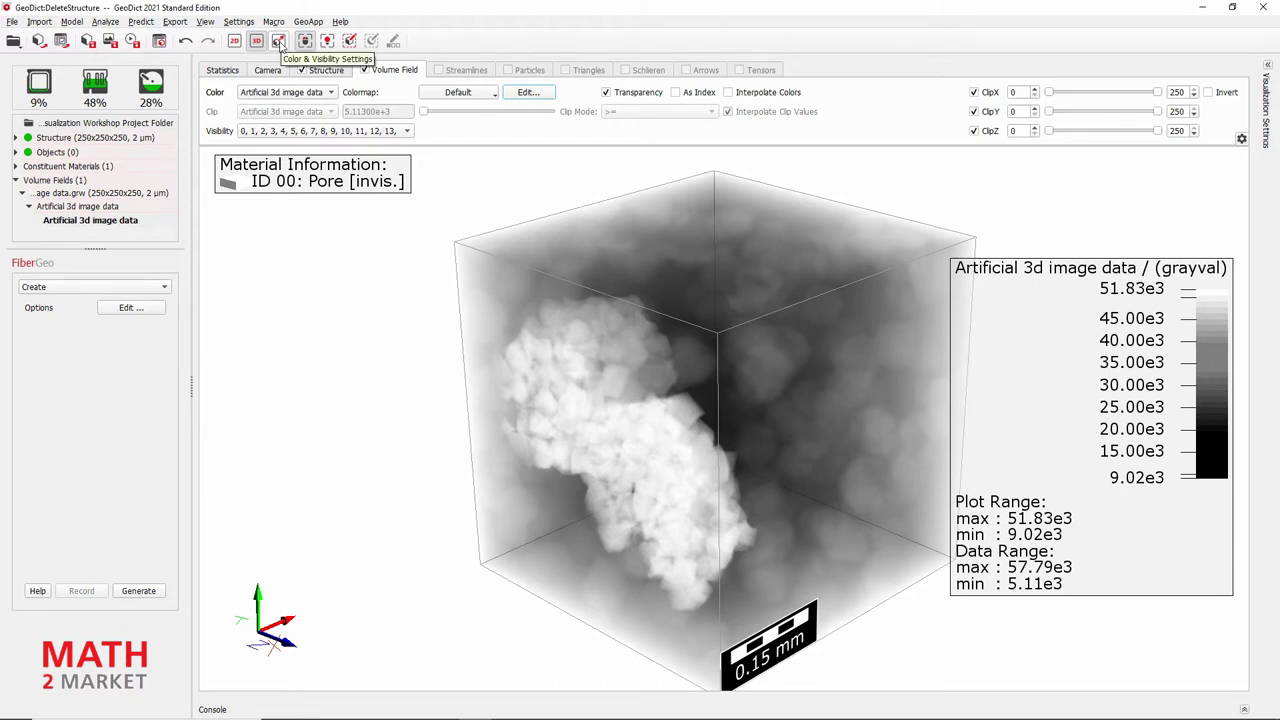
Set the background color of the view to a custom dark gray with red, green and blue at 66
{"action": "left_click", "coordinate": [279, 41]}
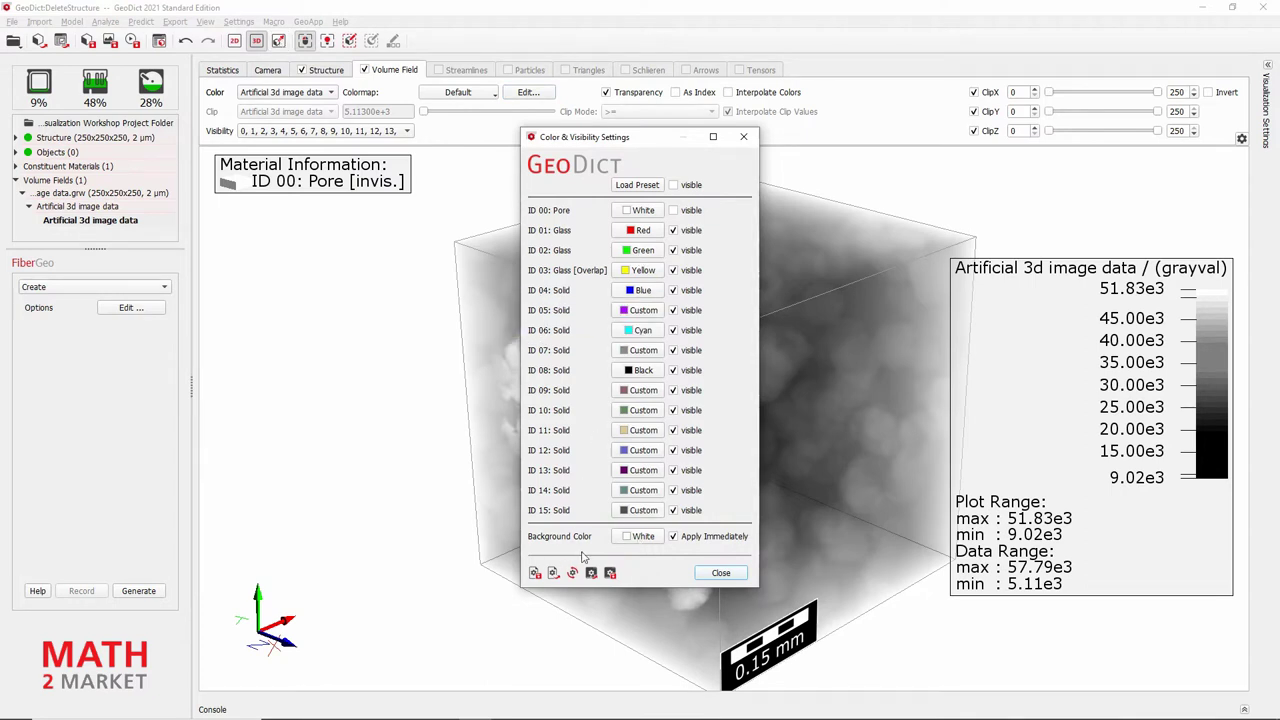
{"action": "left_click", "coordinate": [631, 540]}
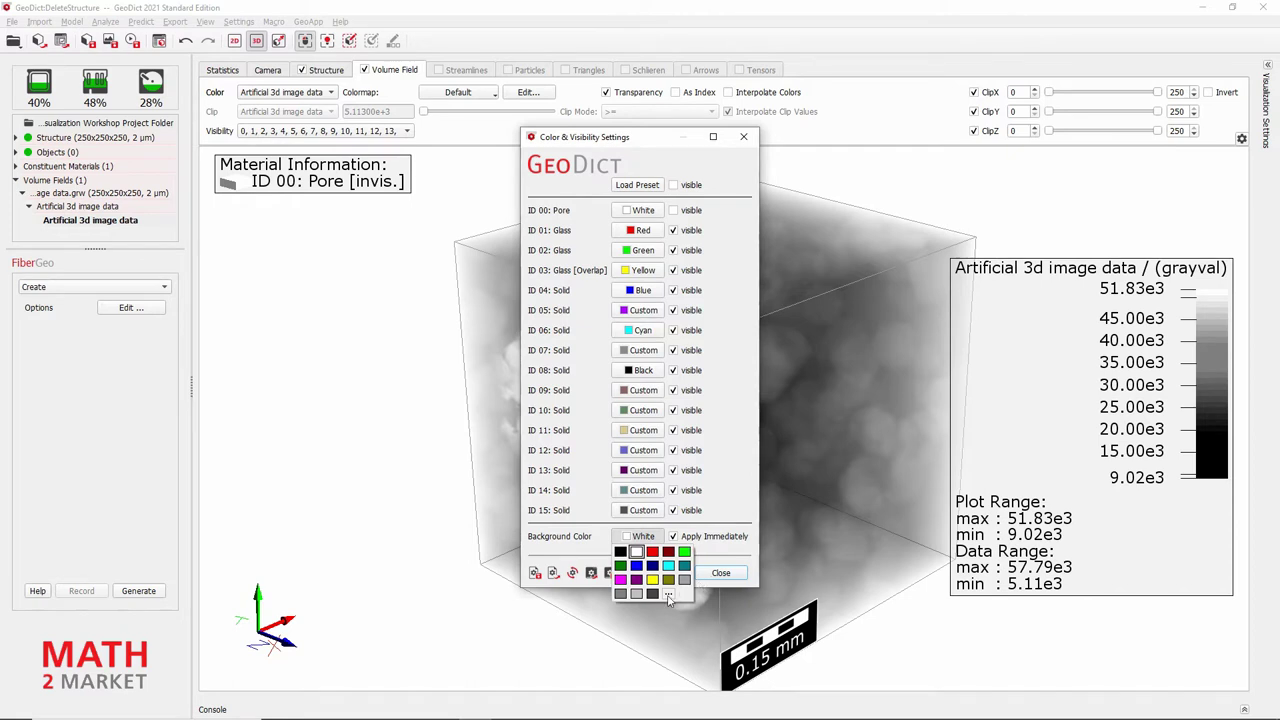
{"action": "left_click", "coordinate": [668, 597]}
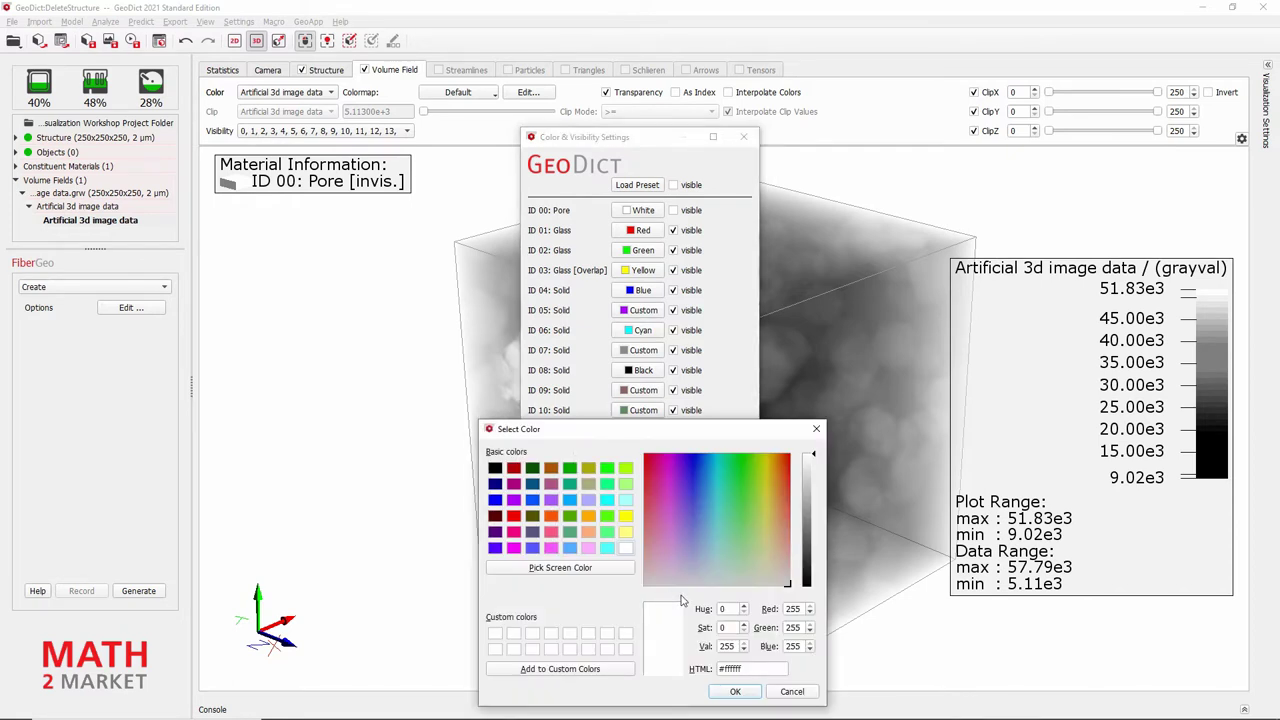
{"action": "left_click_drag", "start_coordinate": [714, 440], "coordinate": [524, 317]}
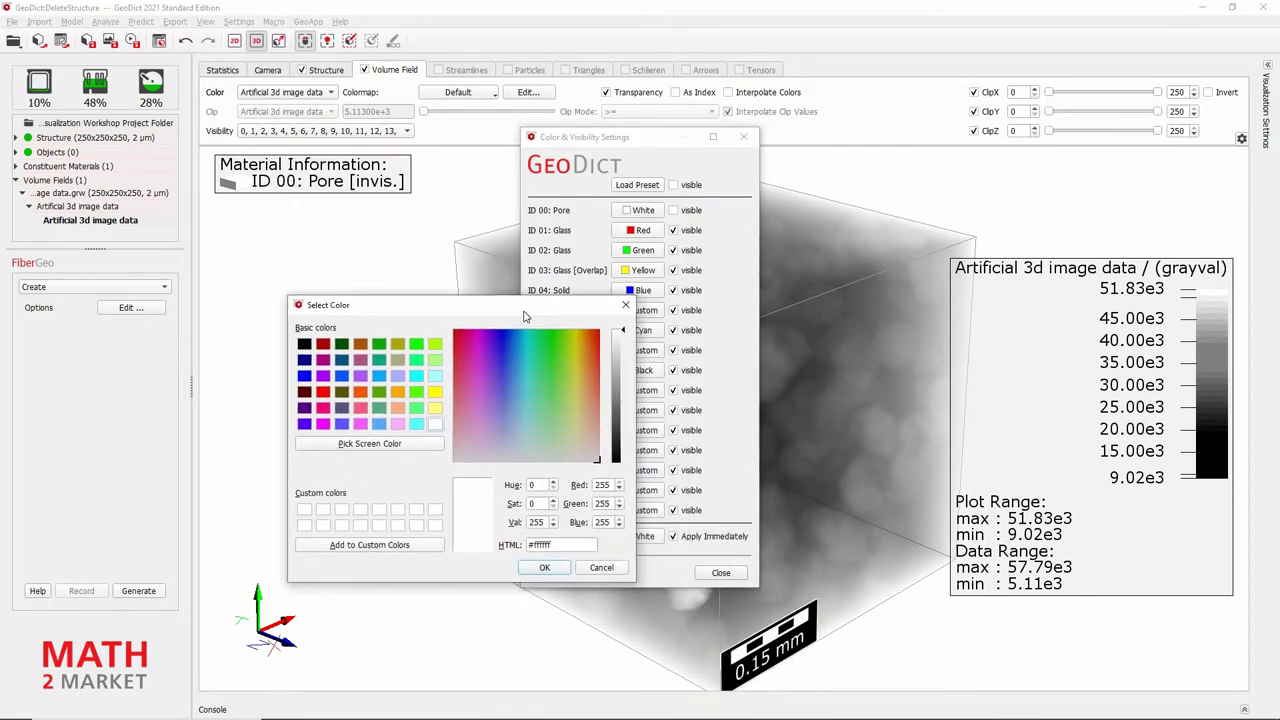
{"action": "double_click", "coordinate": [602, 485]}
{"action": "type", "text": "66"}
{"action": "key", "text": "Tab"}
{"action": "type", "text": "66"}
{"action": "key", "text": "Tab"}
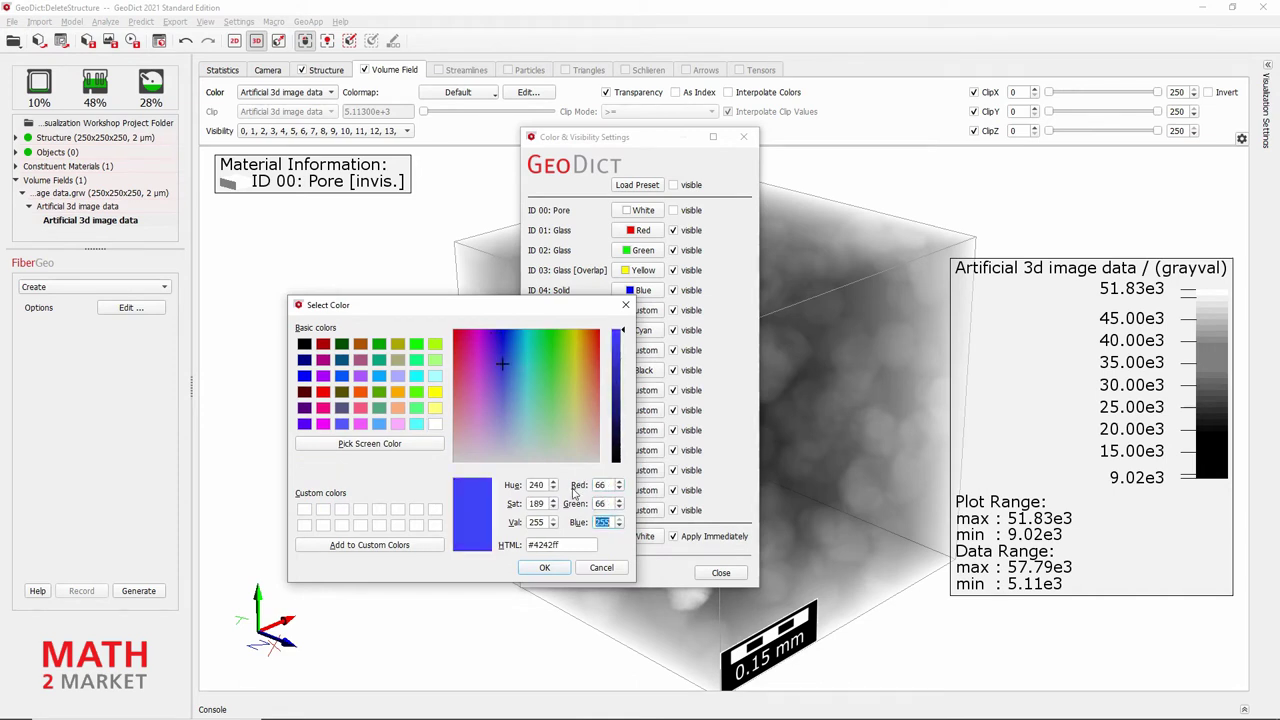
{"action": "type", "text": "66"}
{"action": "key", "text": "Tab"}
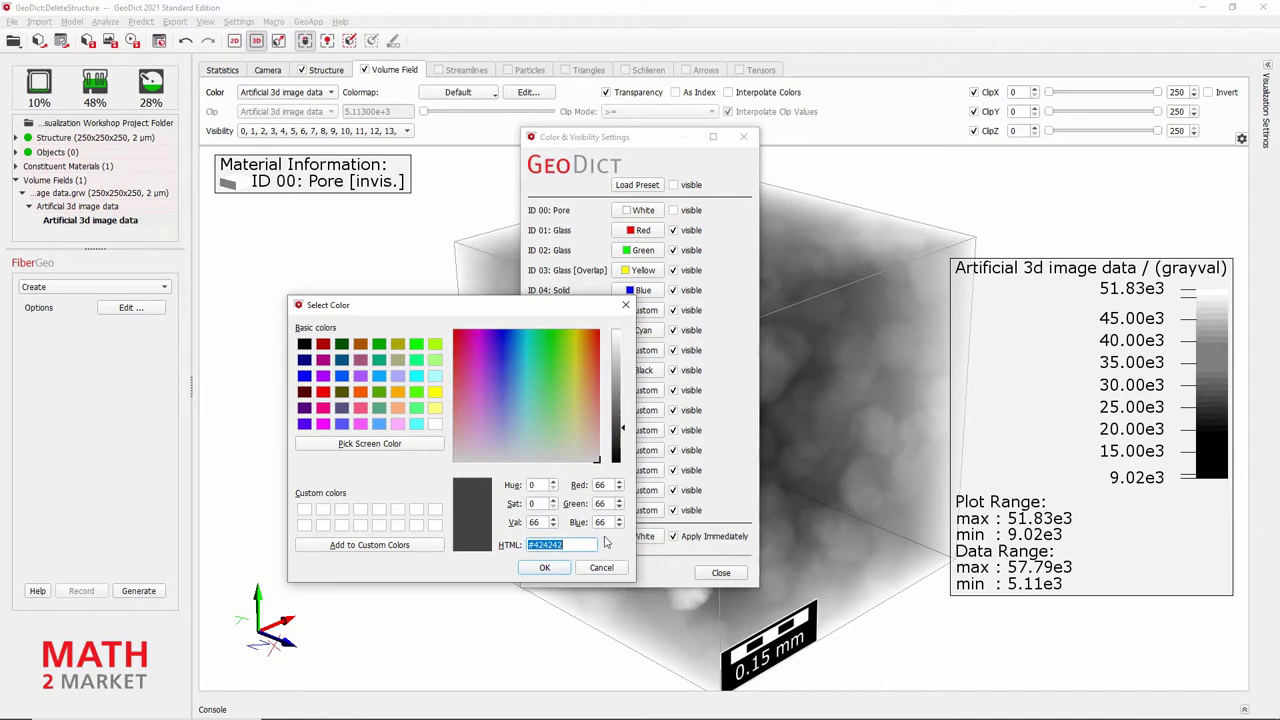
{"action": "left_click", "coordinate": [540, 568]}
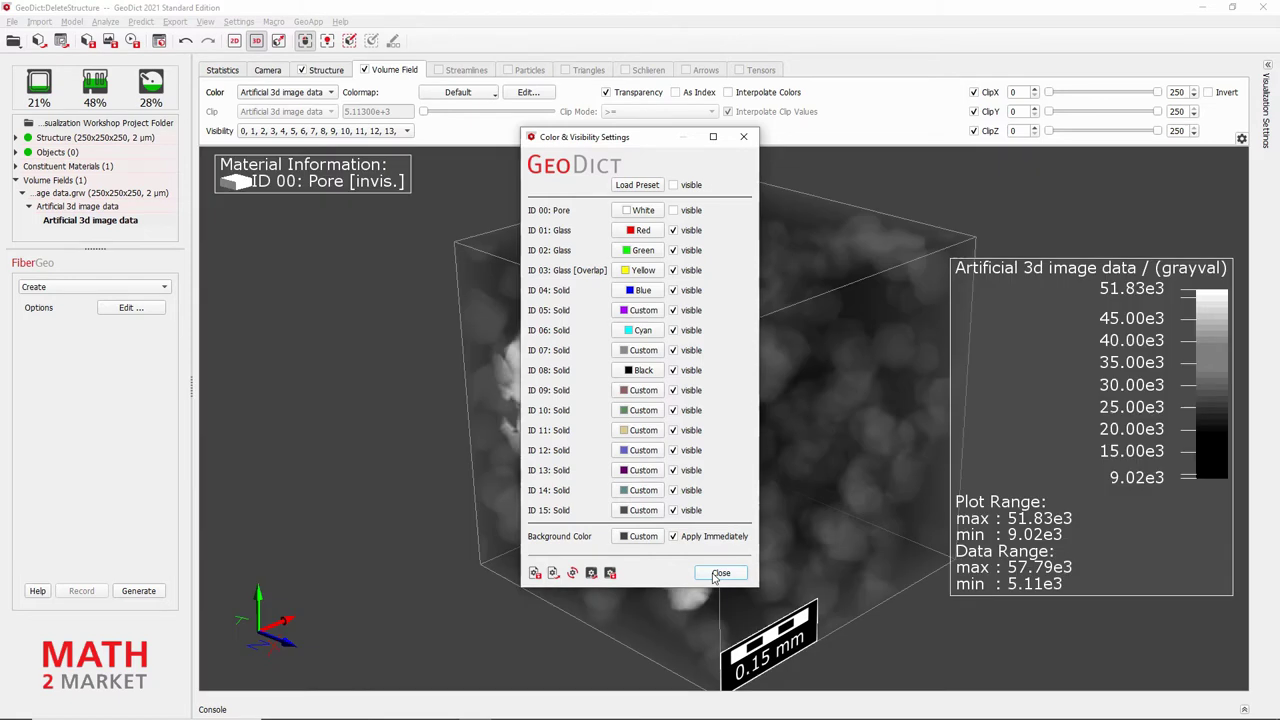
{"action": "left_click", "coordinate": [718, 574]}
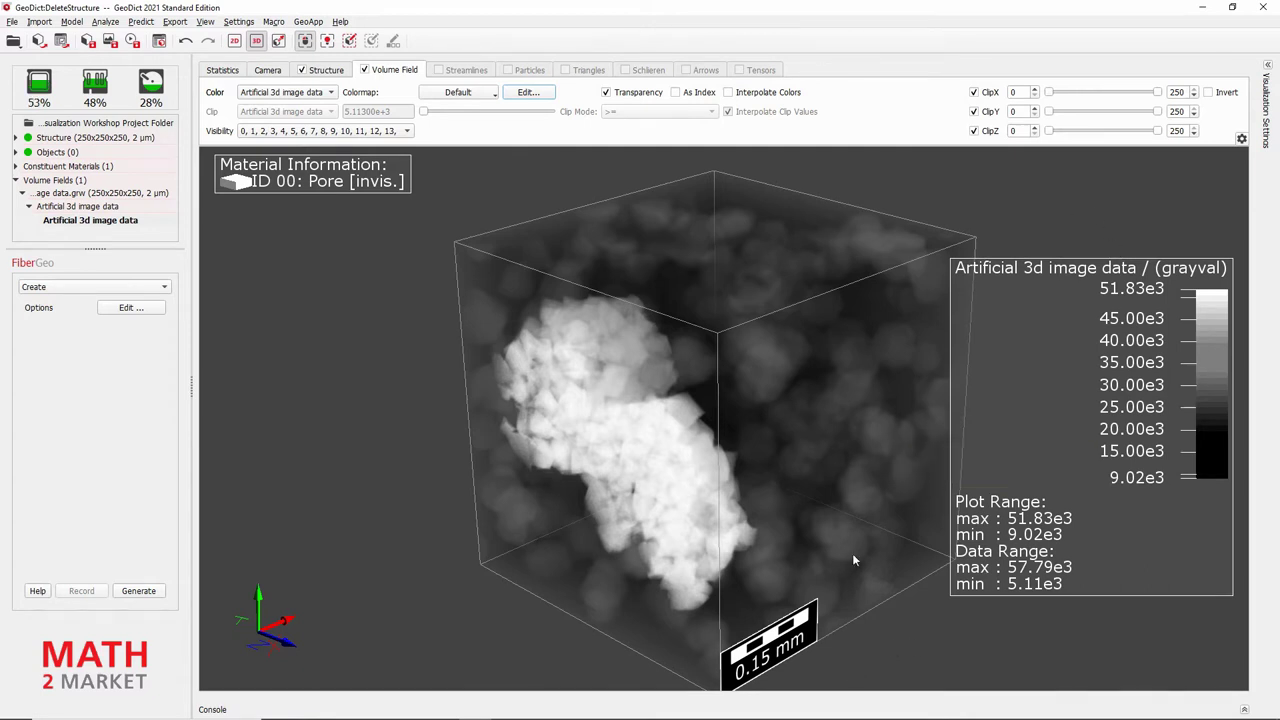
Rotate the volume to a nearly frontal view of the scale bar side and review its color map settings
{"action": "left_click_drag", "start_coordinate": [892, 643], "coordinate": [740, 515]}
{"action": "left_click_drag", "start_coordinate": [833, 520], "coordinate": [468, 514]}
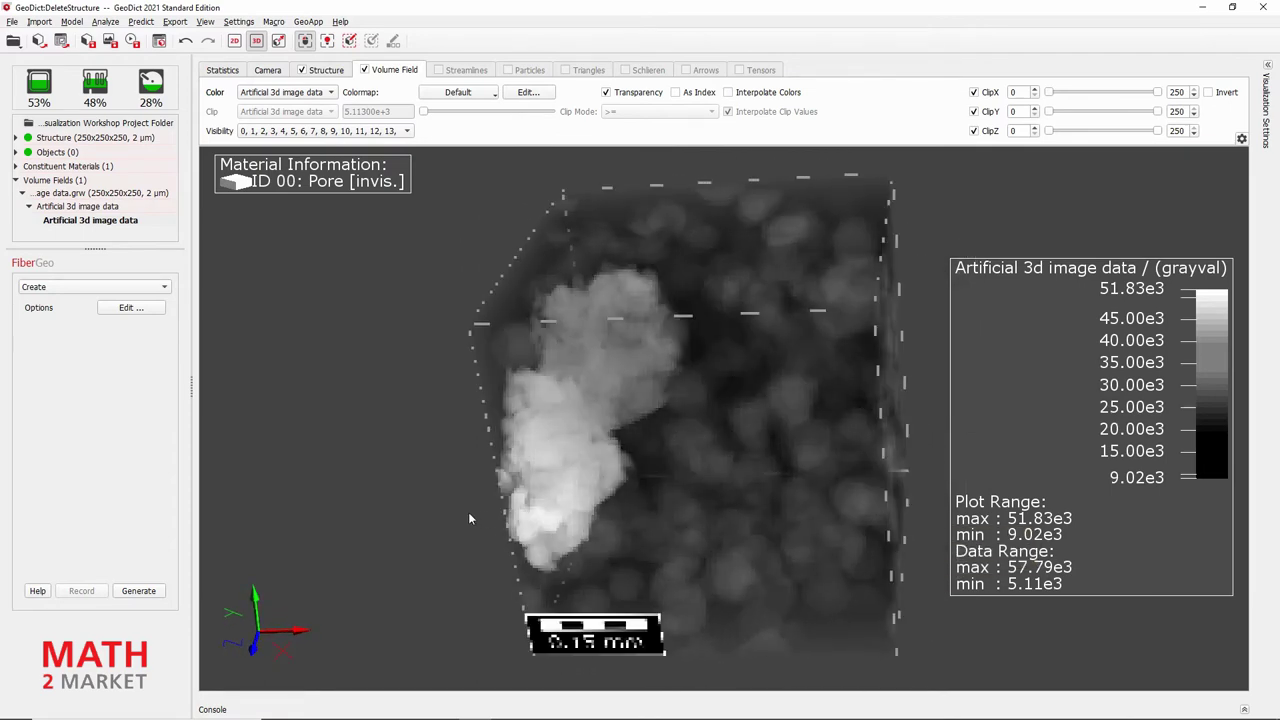
{"action": "left_click_drag", "start_coordinate": [797, 573], "coordinate": [795, 466]}
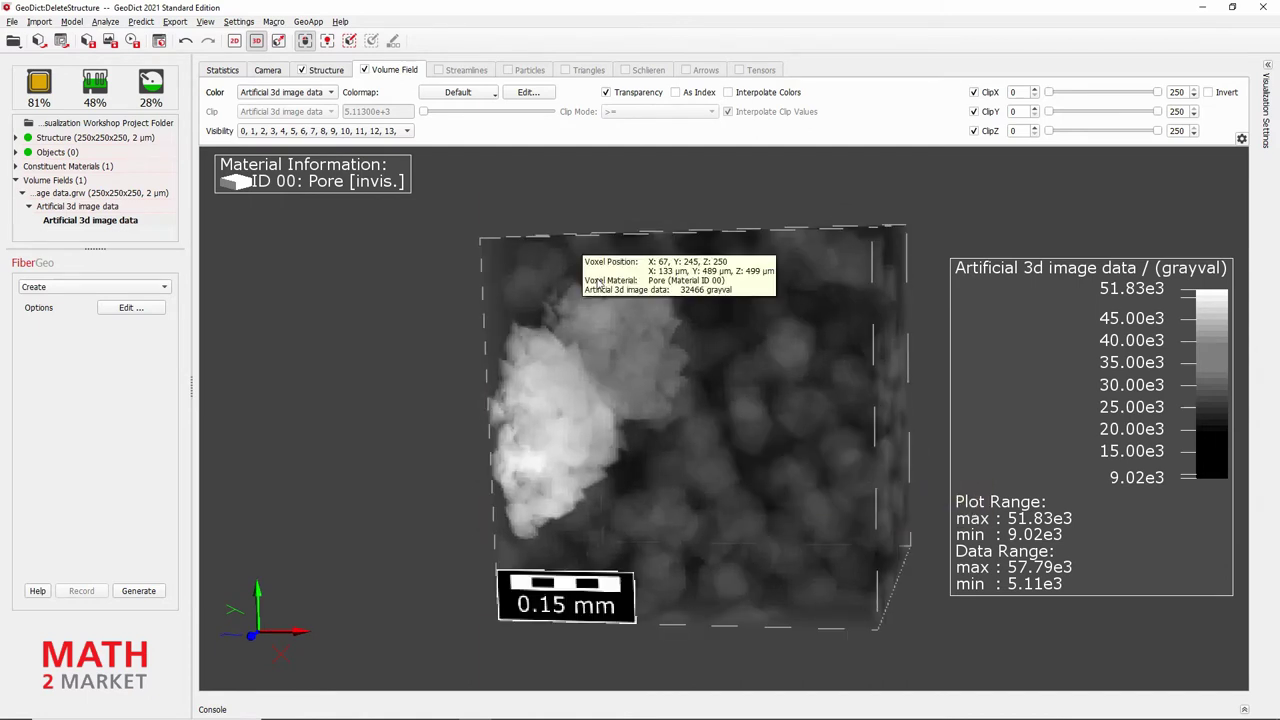
{"action": "left_click", "coordinate": [527, 92]}
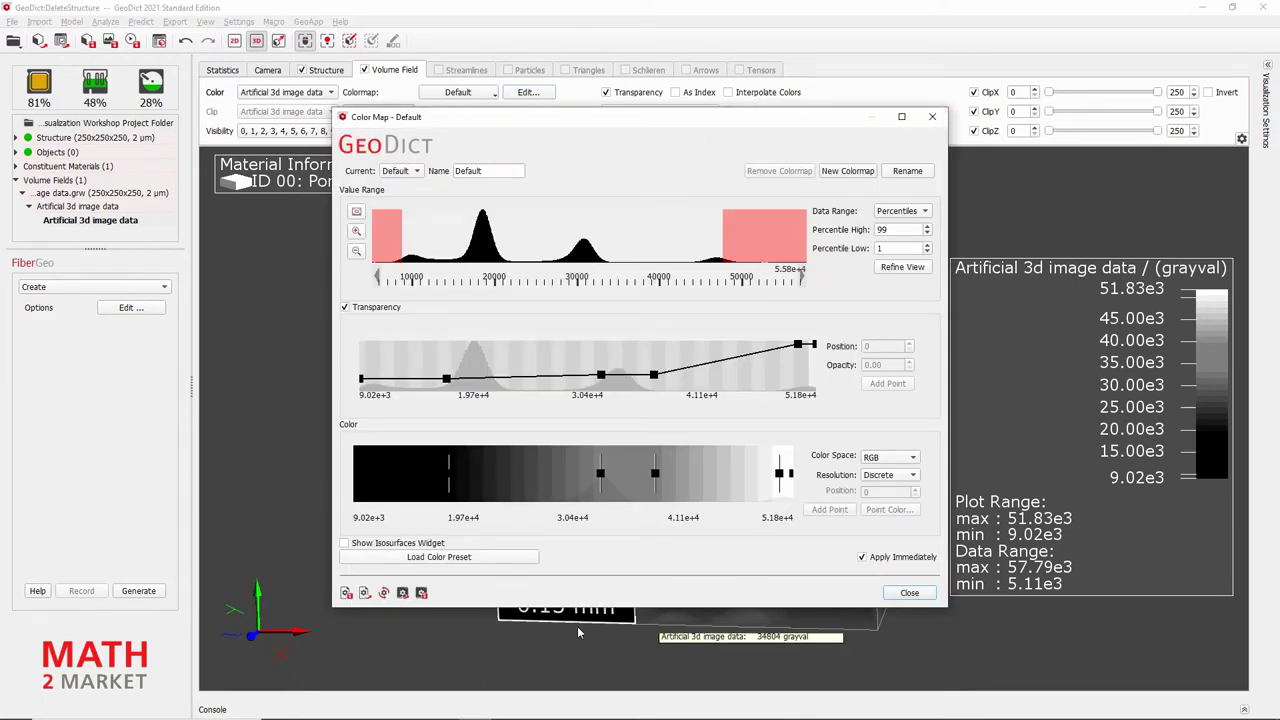
{"action": "left_click", "coordinate": [909, 592]}
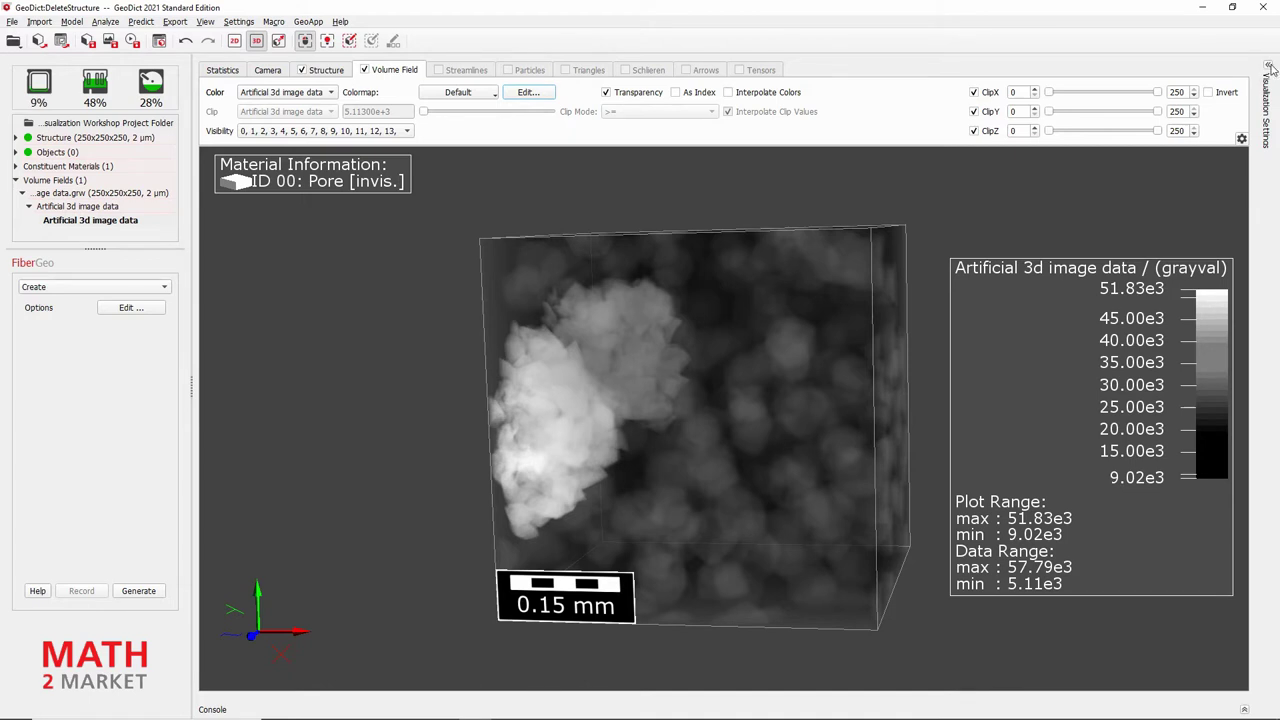
Save the current view status as the Python macro myviewstatus in the project folder, replacing the existing file
{"action": "left_click", "coordinate": [1268, 68]}
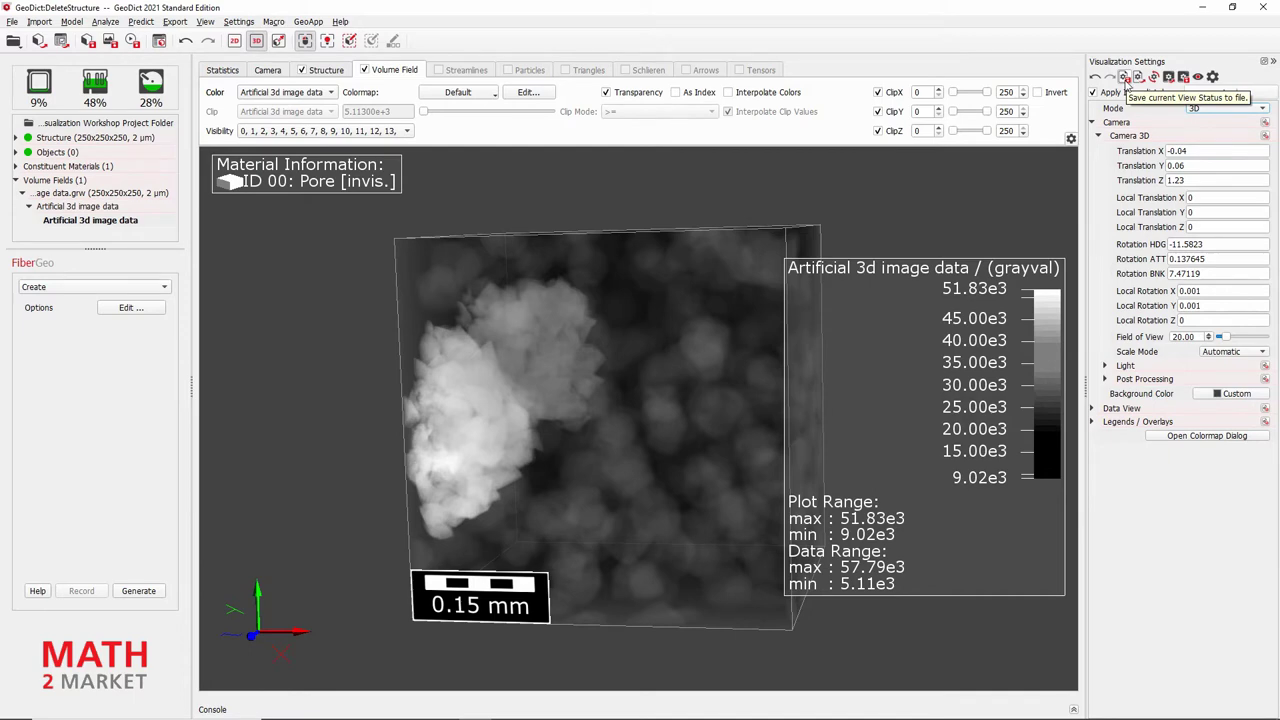
{"action": "left_click", "coordinate": [1124, 79]}
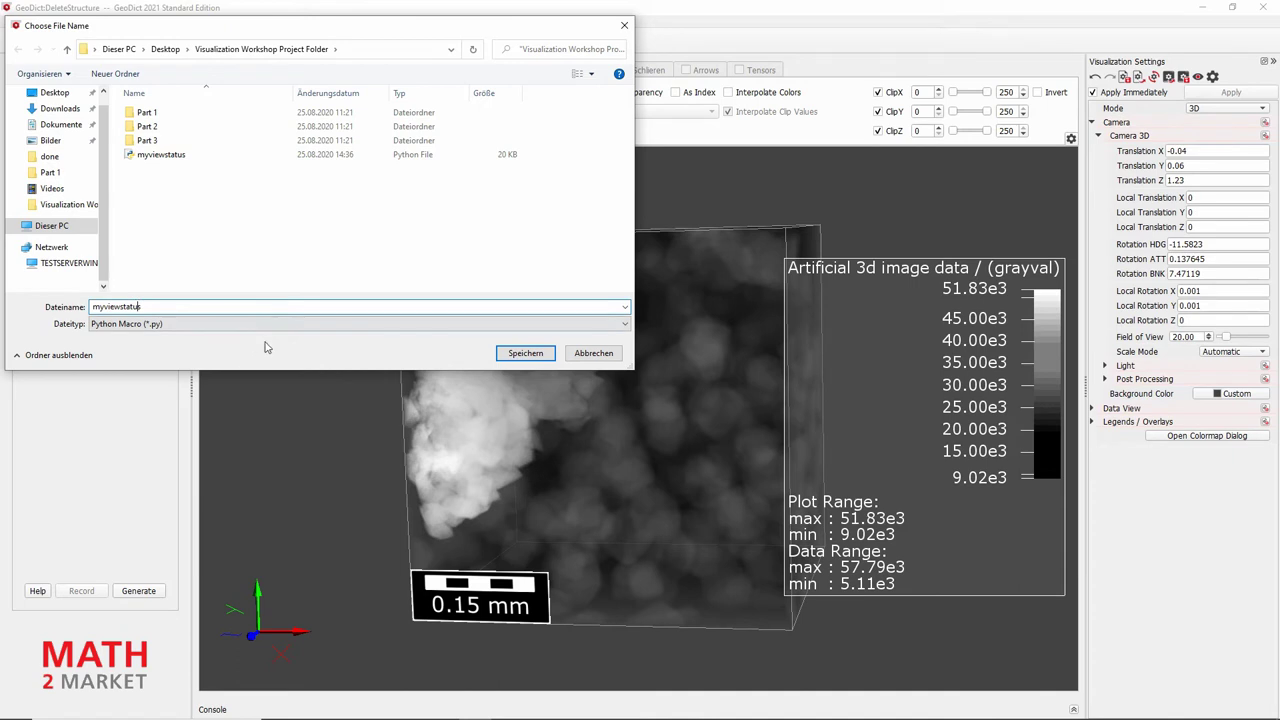
{"action": "double_click", "coordinate": [150, 157]}
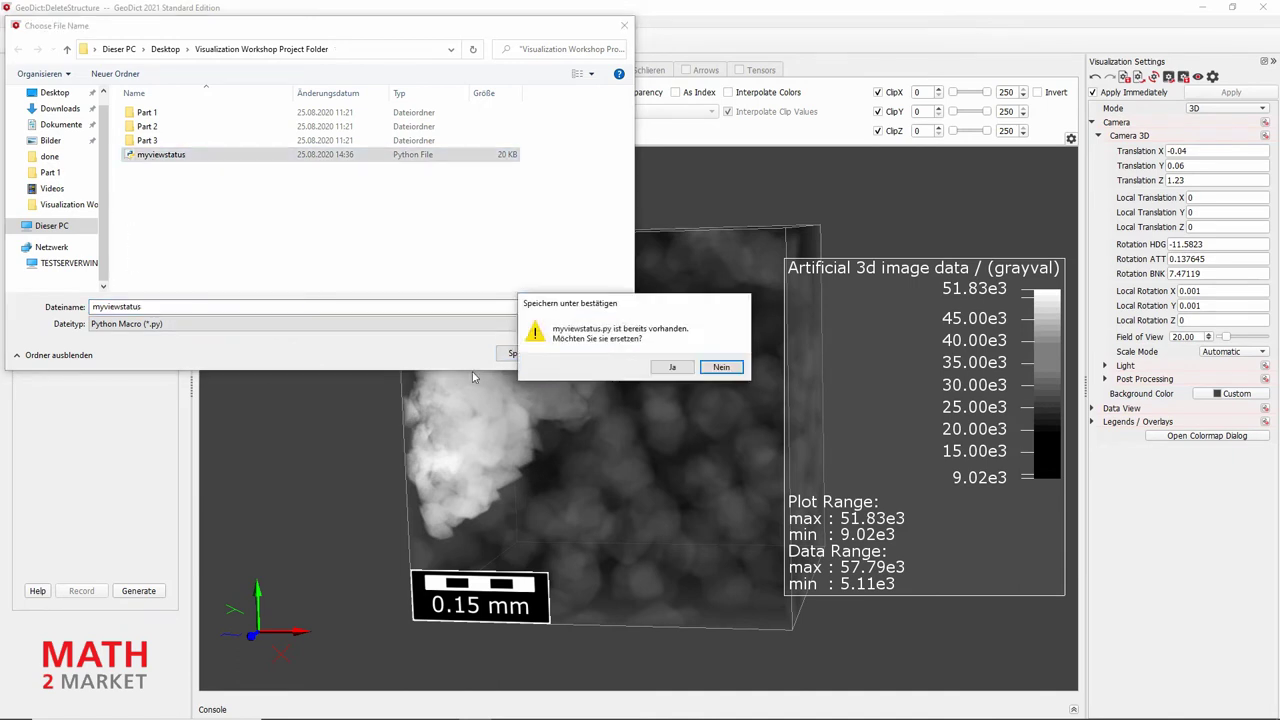
{"action": "left_click", "coordinate": [672, 367]}
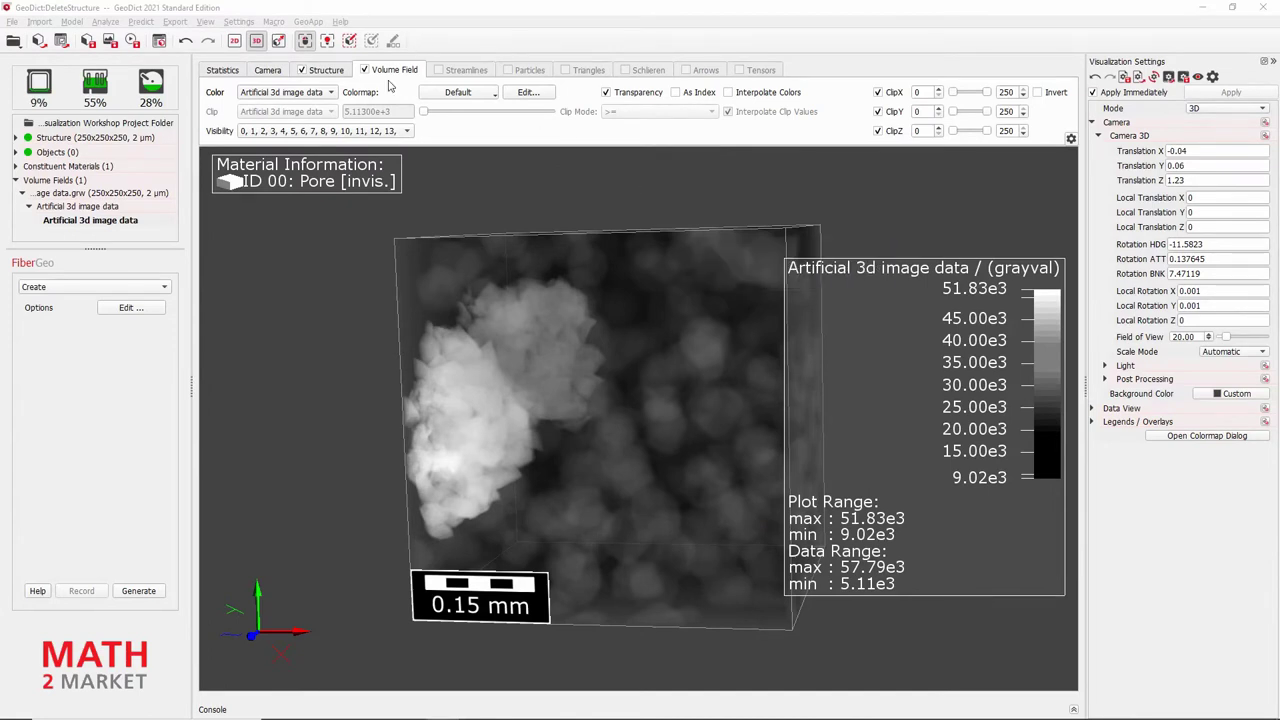
Turn off immediate applying in the color map settings and recolor the two highest color points to orange #ff5500
{"action": "left_click", "coordinate": [524, 93]}
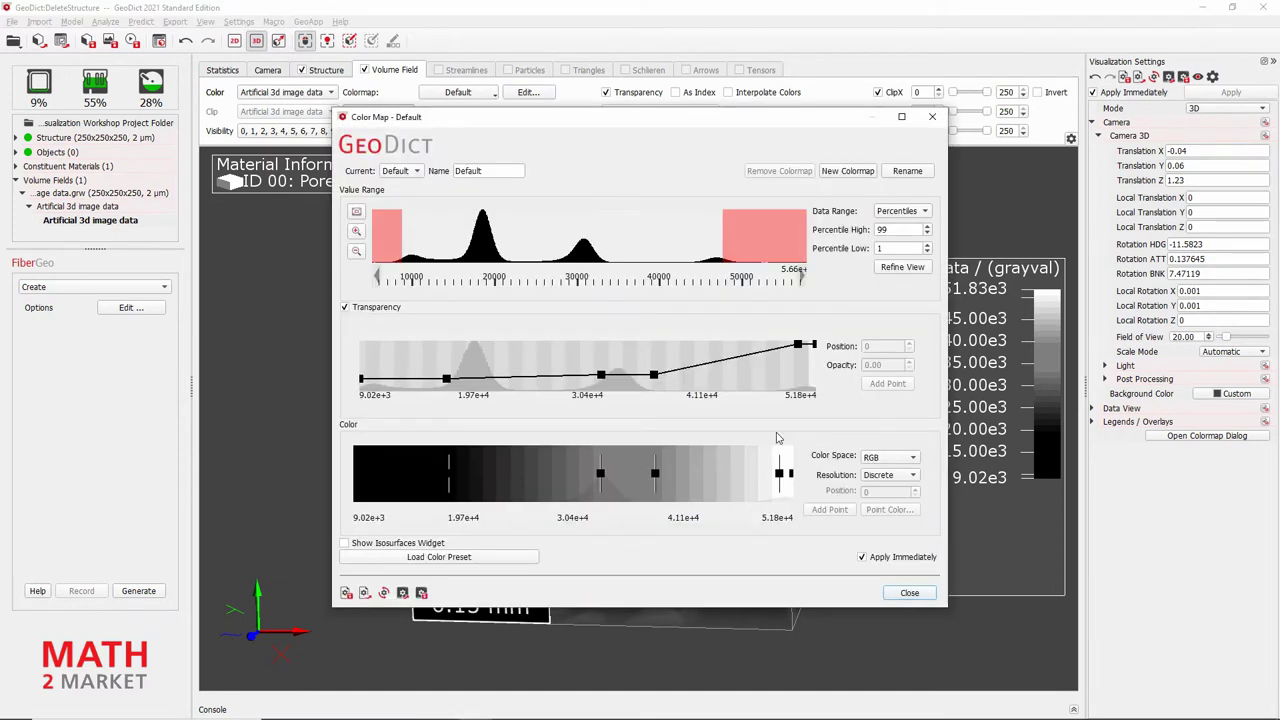
{"action": "left_click", "coordinate": [888, 560]}
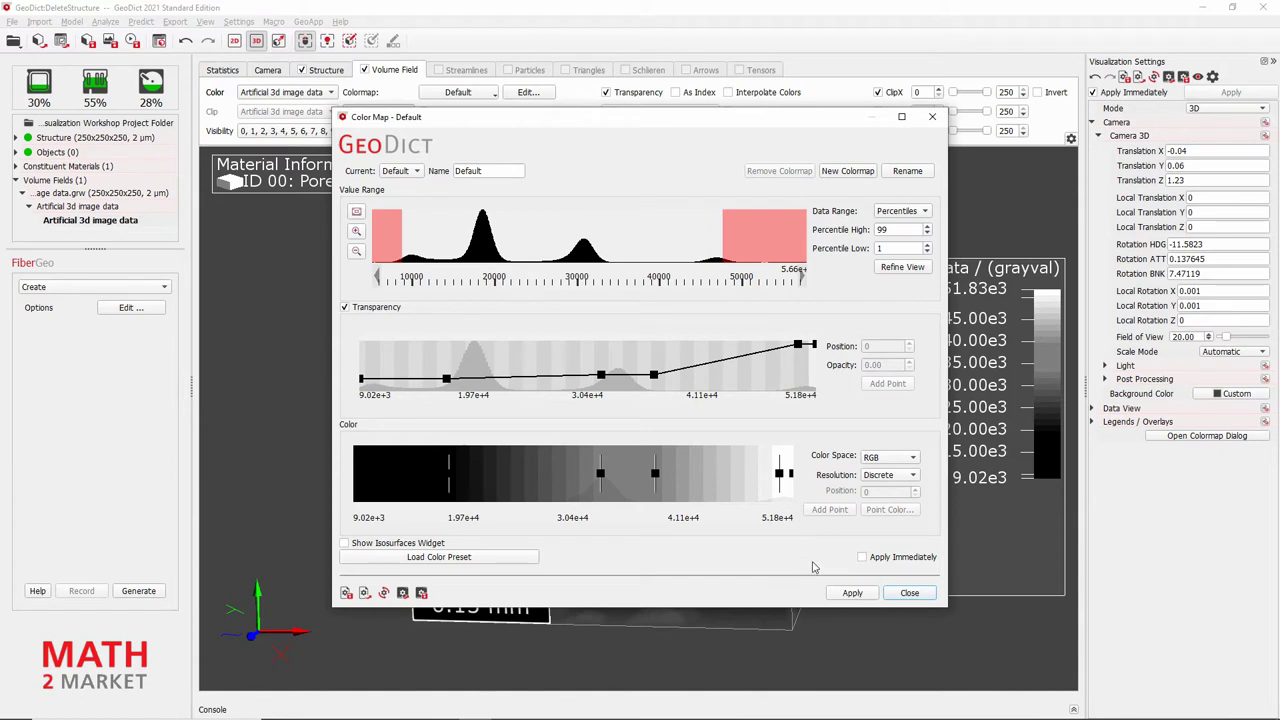
{"action": "right_click", "coordinate": [791, 476]}
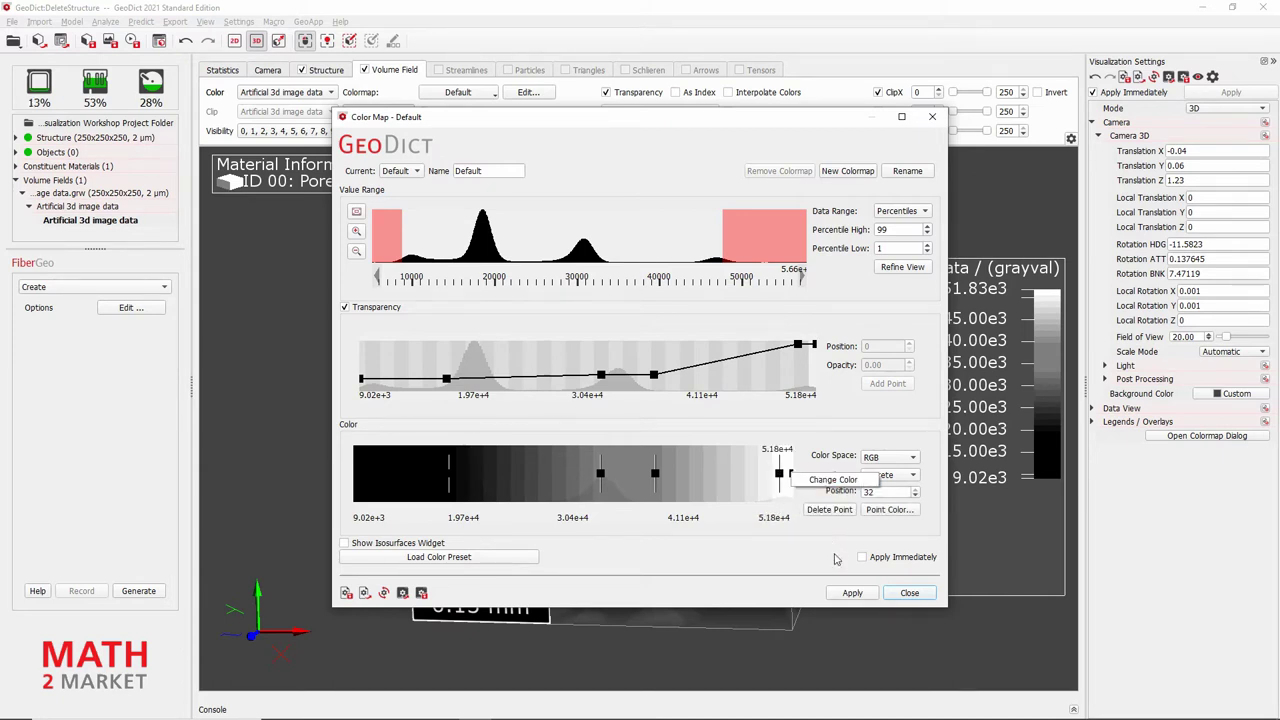
{"action": "left_click", "coordinate": [829, 481]}
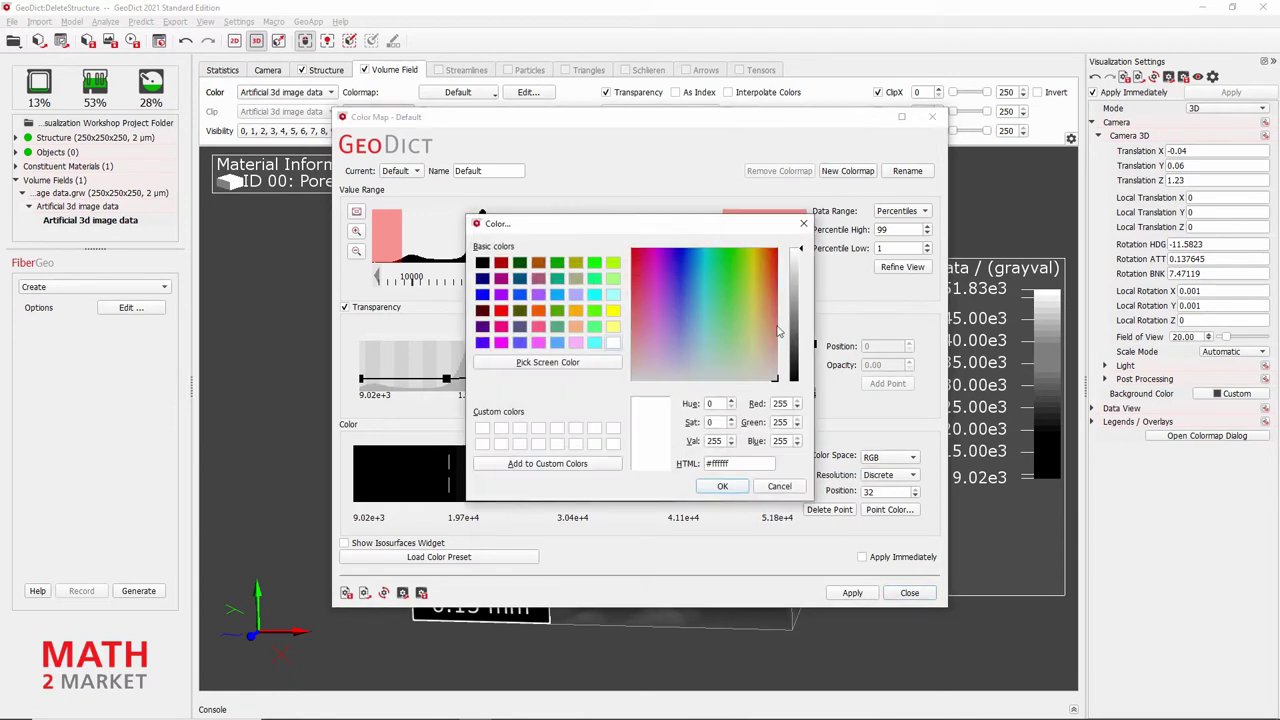
{"action": "left_click", "coordinate": [540, 312]}
{"action": "left_click", "coordinate": [722, 487]}
{"action": "right_click", "coordinate": [780, 472]}
{"action": "left_click", "coordinate": [805, 495]}
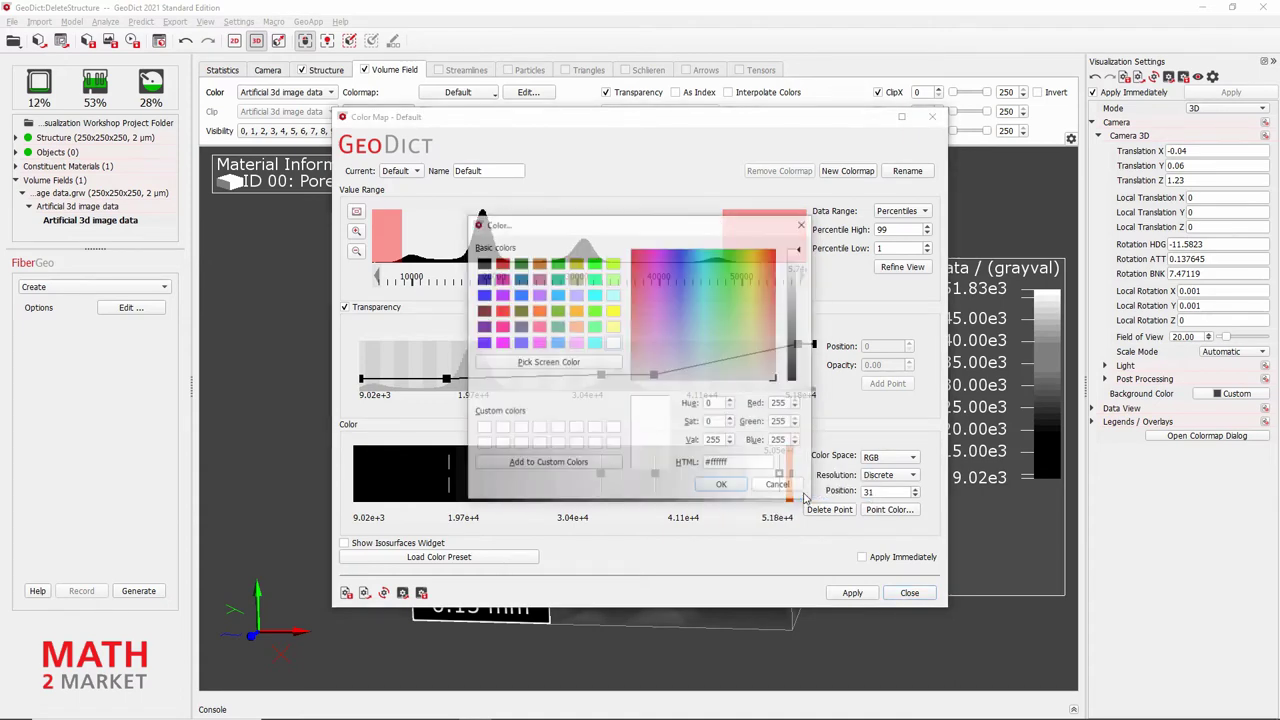
{"action": "left_click", "coordinate": [540, 316]}
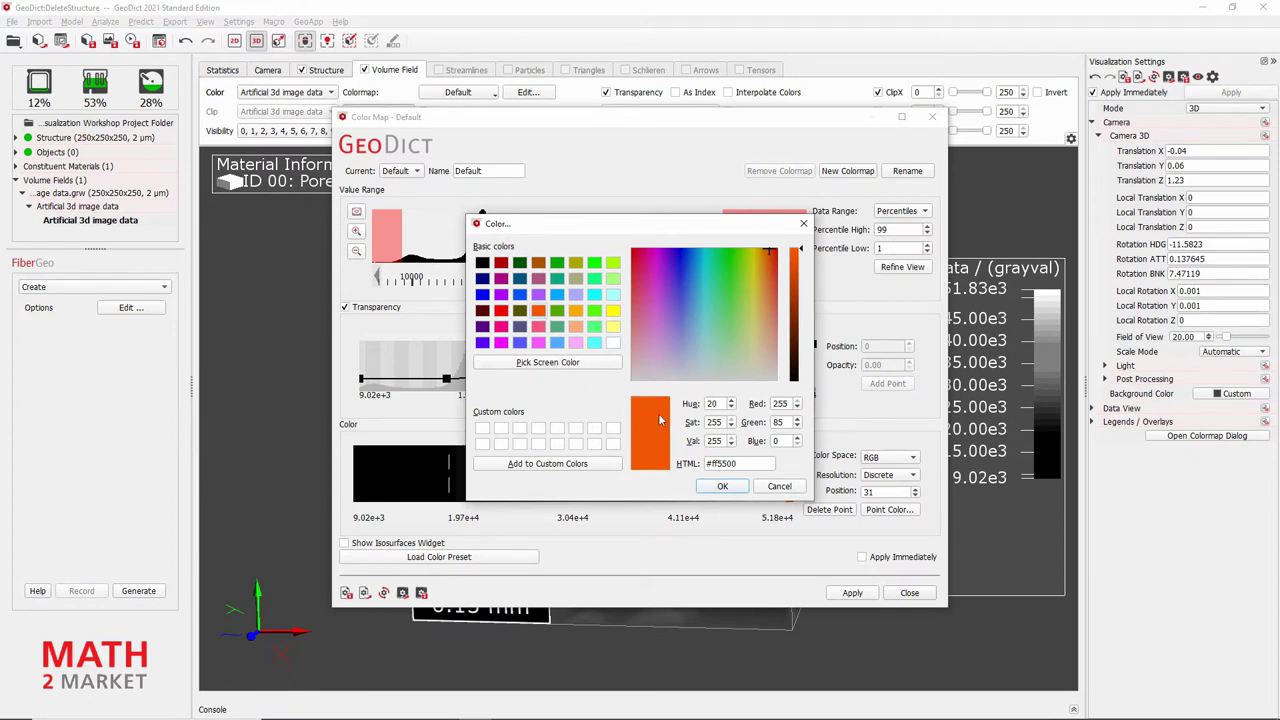
{"action": "left_click", "coordinate": [722, 487]}
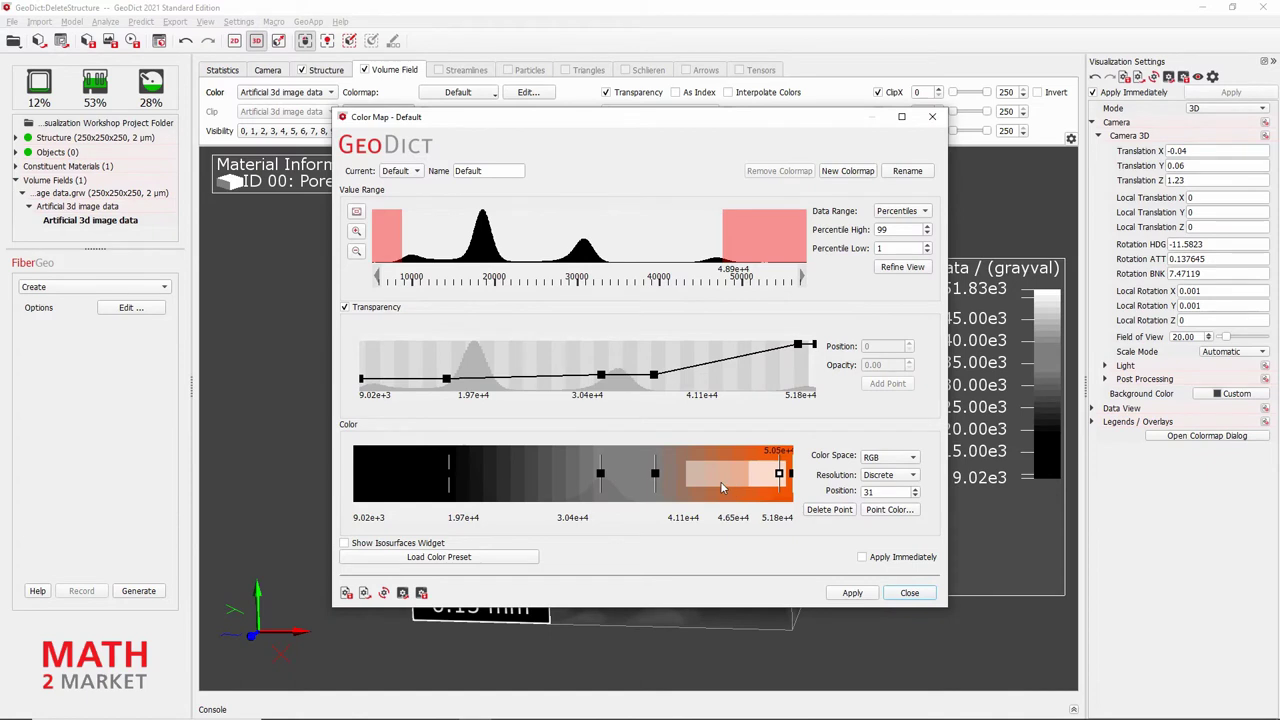
Recolor the color map point at position 18 to a bright light blue, about #00b2fd
{"action": "left_click", "coordinate": [600, 474]}
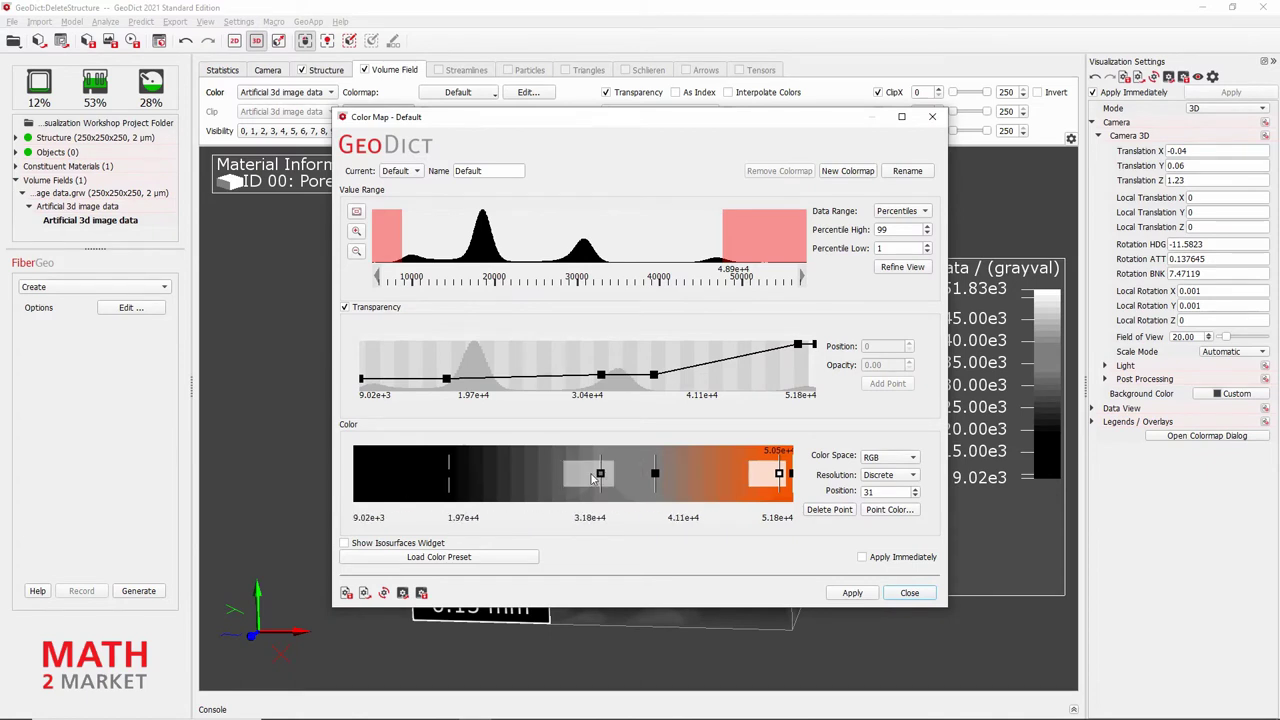
{"action": "right_click", "coordinate": [600, 475]}
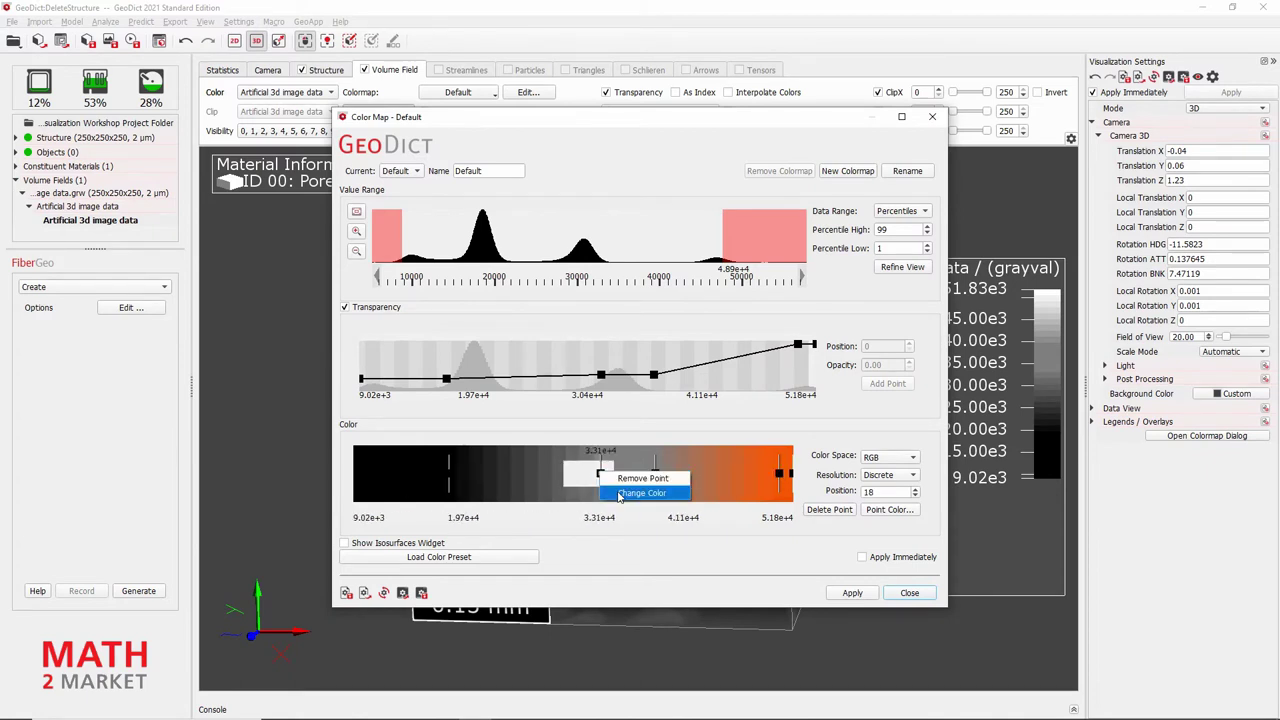
{"action": "left_click", "coordinate": [620, 494]}
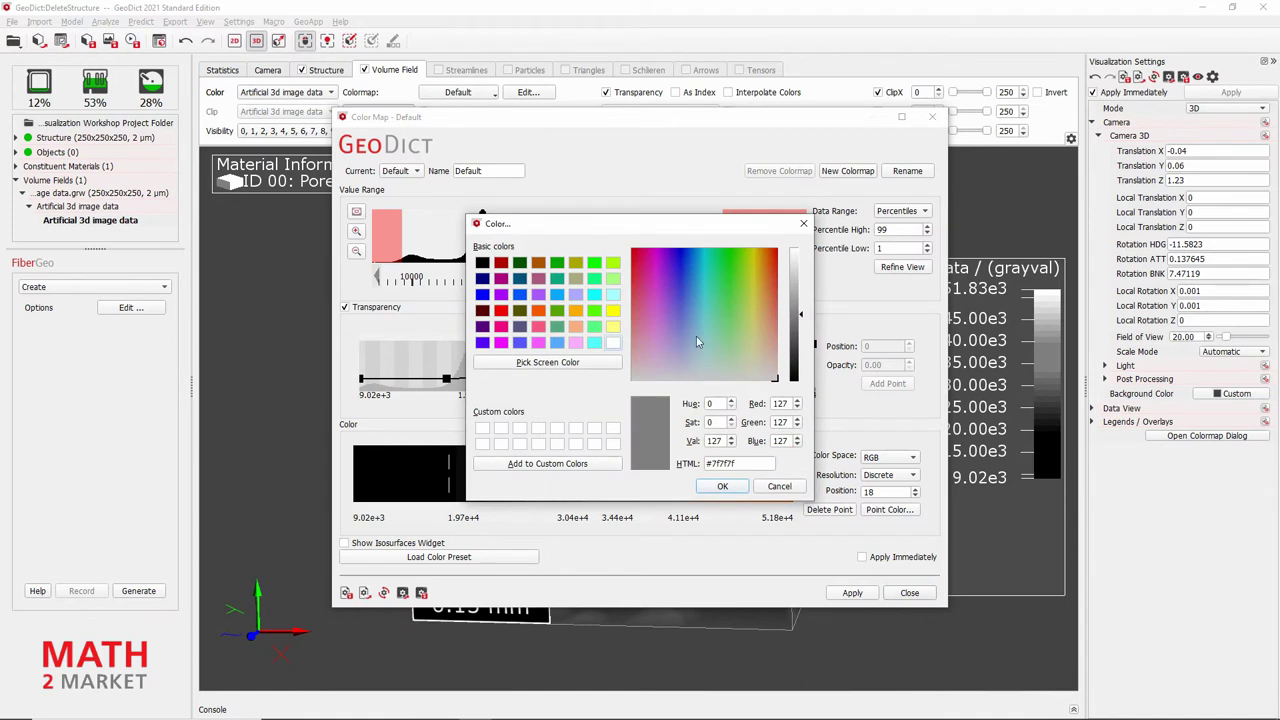
{"action": "left_click_drag", "start_coordinate": [698, 260], "coordinate": [697, 247]}
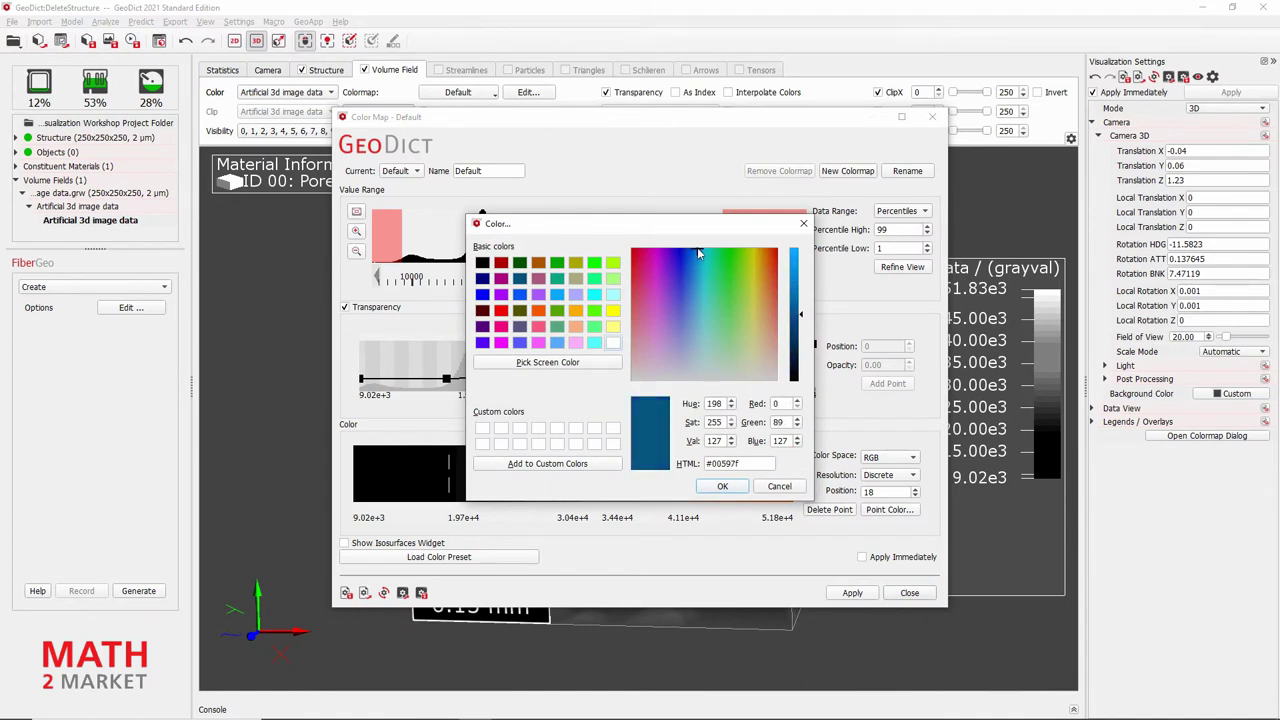
{"action": "left_click_drag", "start_coordinate": [800, 314], "coordinate": [794, 248]}
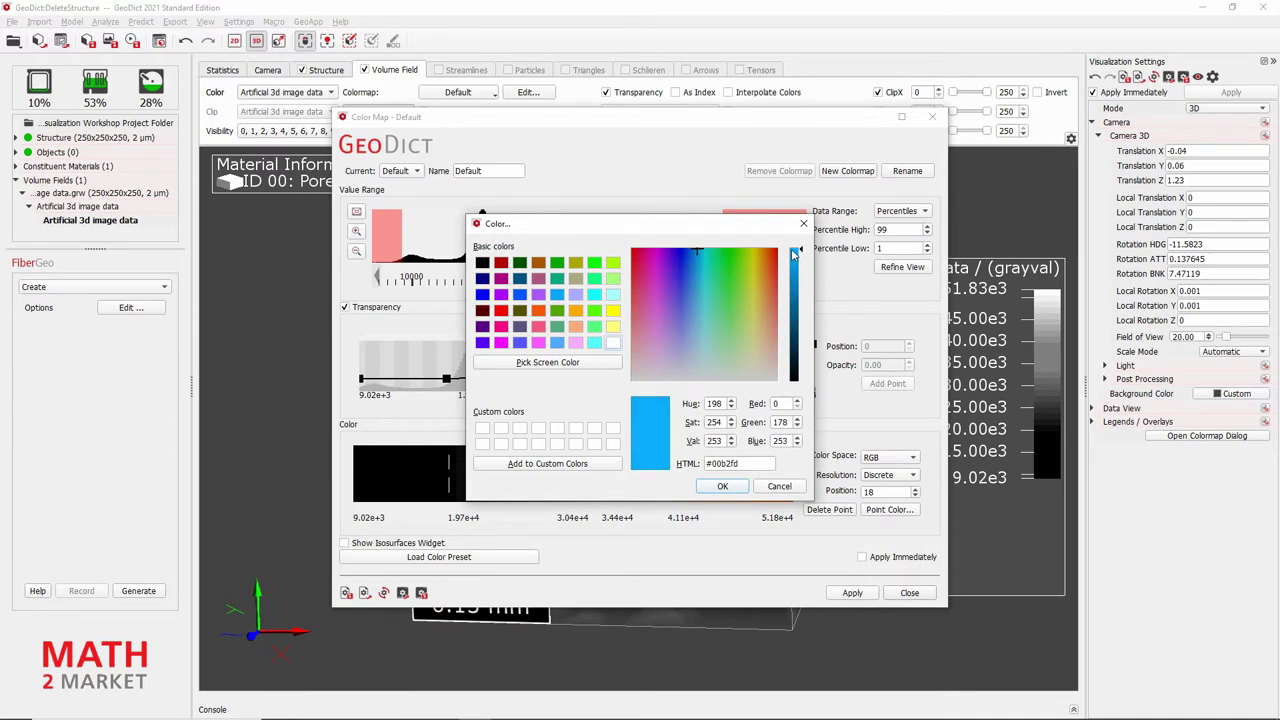
{"action": "left_click", "coordinate": [723, 487]}
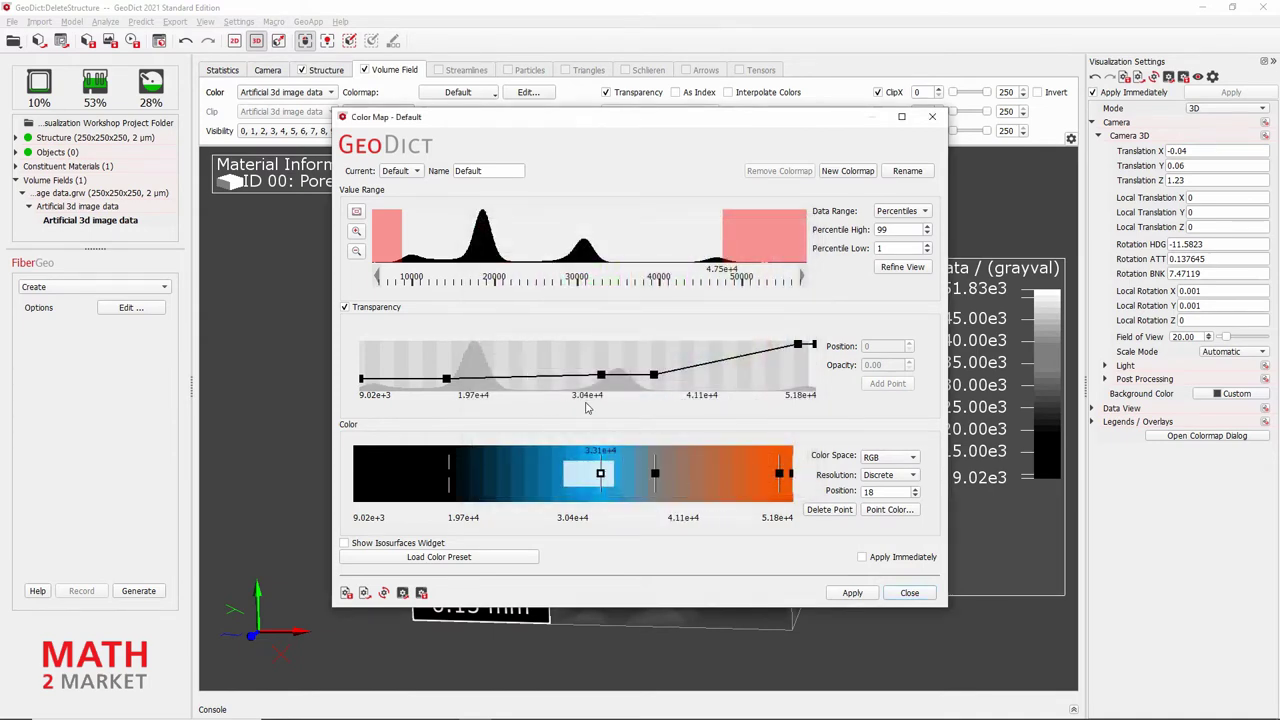
Recolor the color map point at position 22 to purple #aa00ff, then apply the color map and close its settings
{"action": "left_click", "coordinate": [655, 474]}
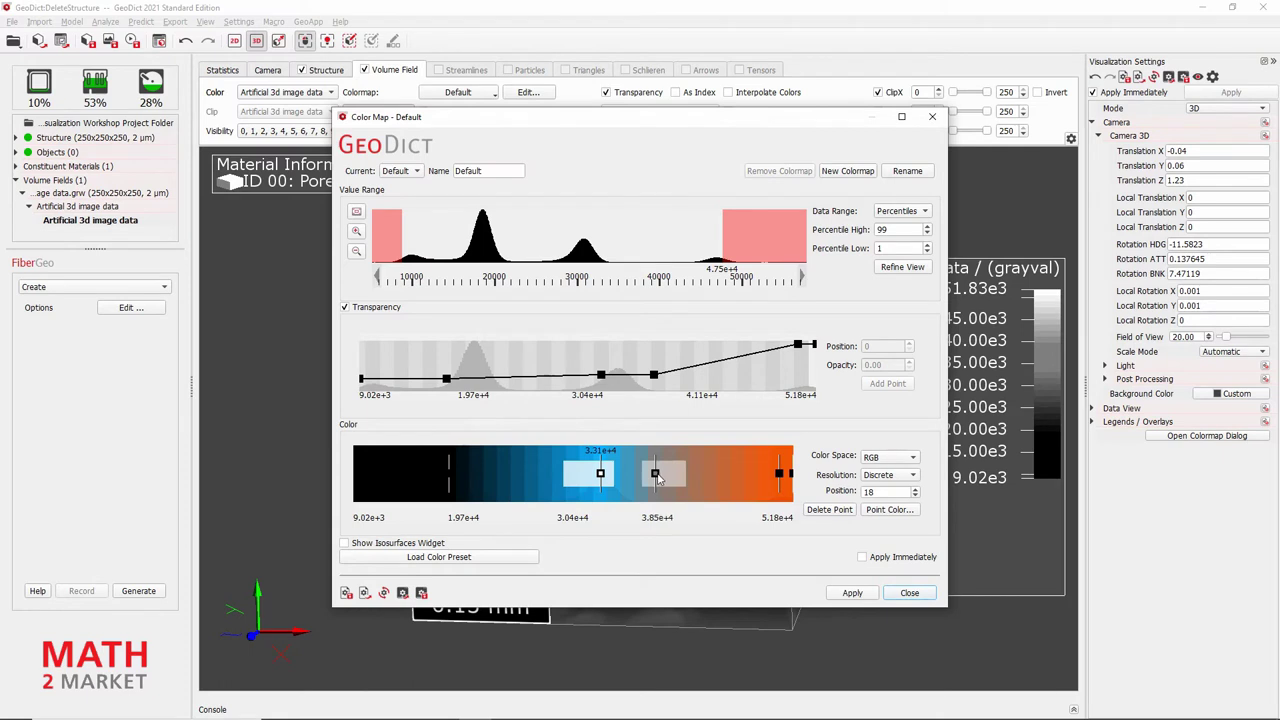
{"action": "right_click", "coordinate": [656, 476]}
{"action": "left_click", "coordinate": [699, 495]}
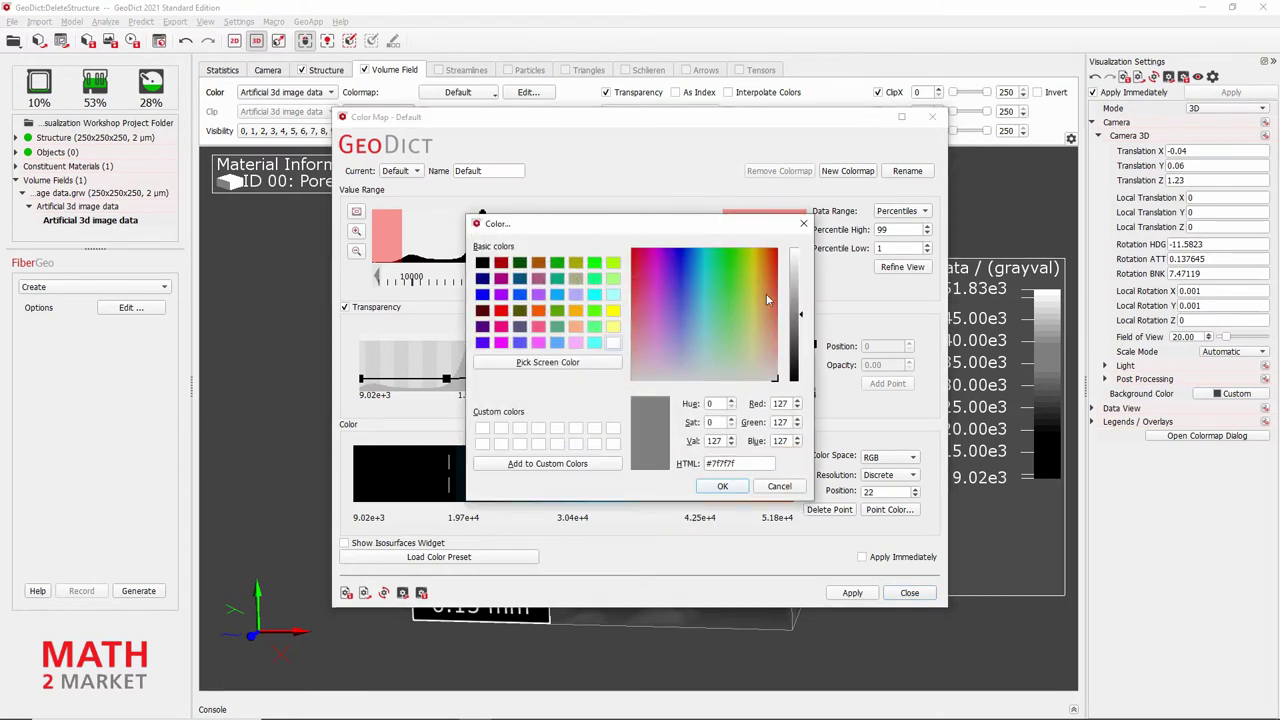
{"action": "left_click", "coordinate": [503, 296]}
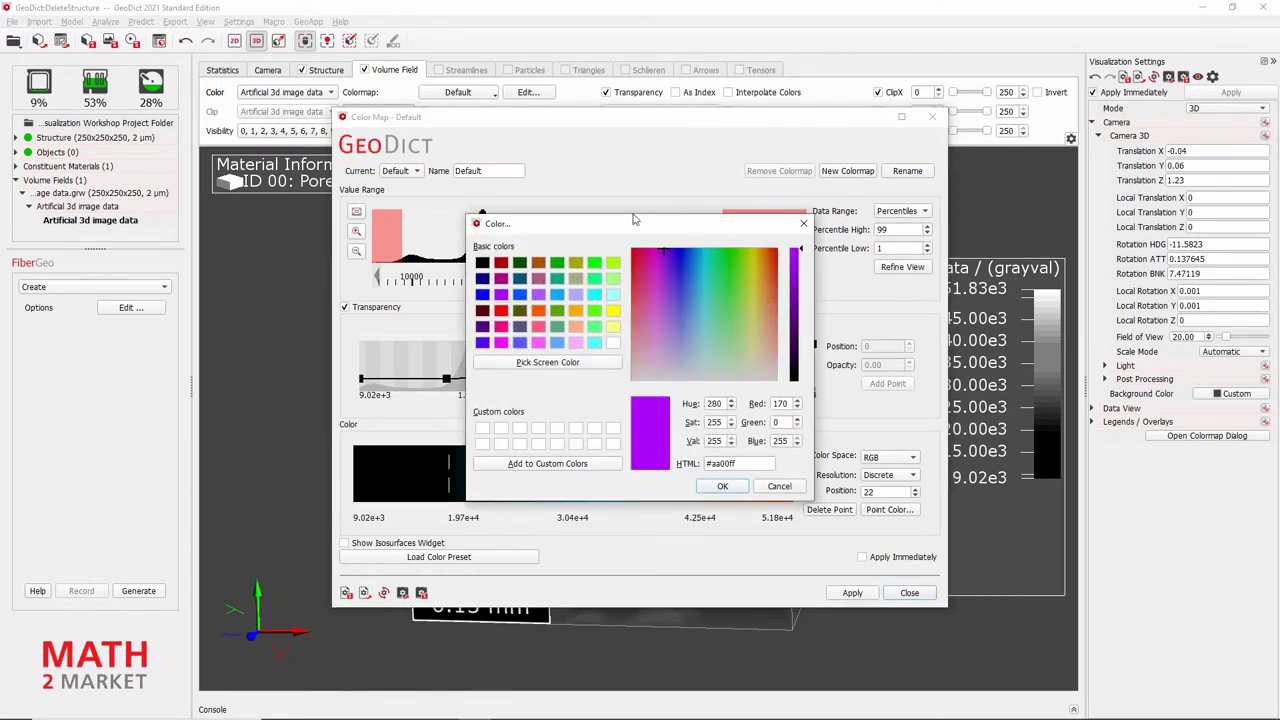
{"action": "left_click", "coordinate": [722, 486]}
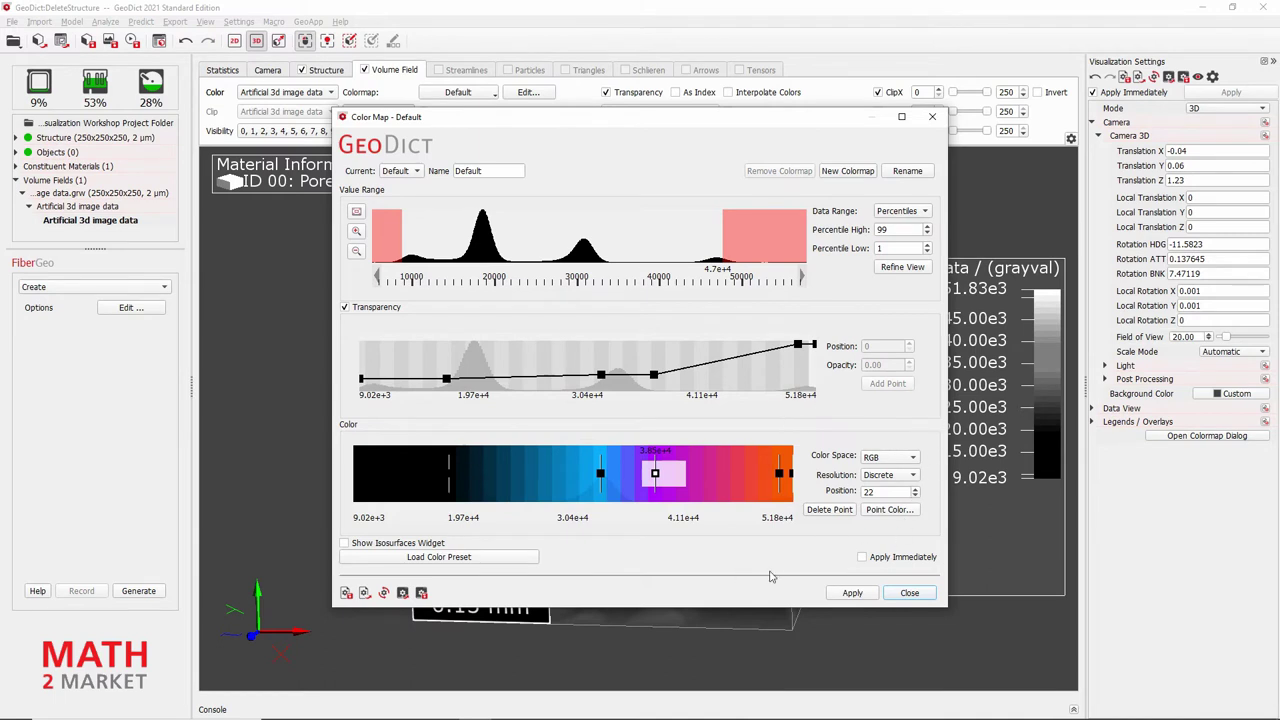
{"action": "left_click", "coordinate": [852, 593]}
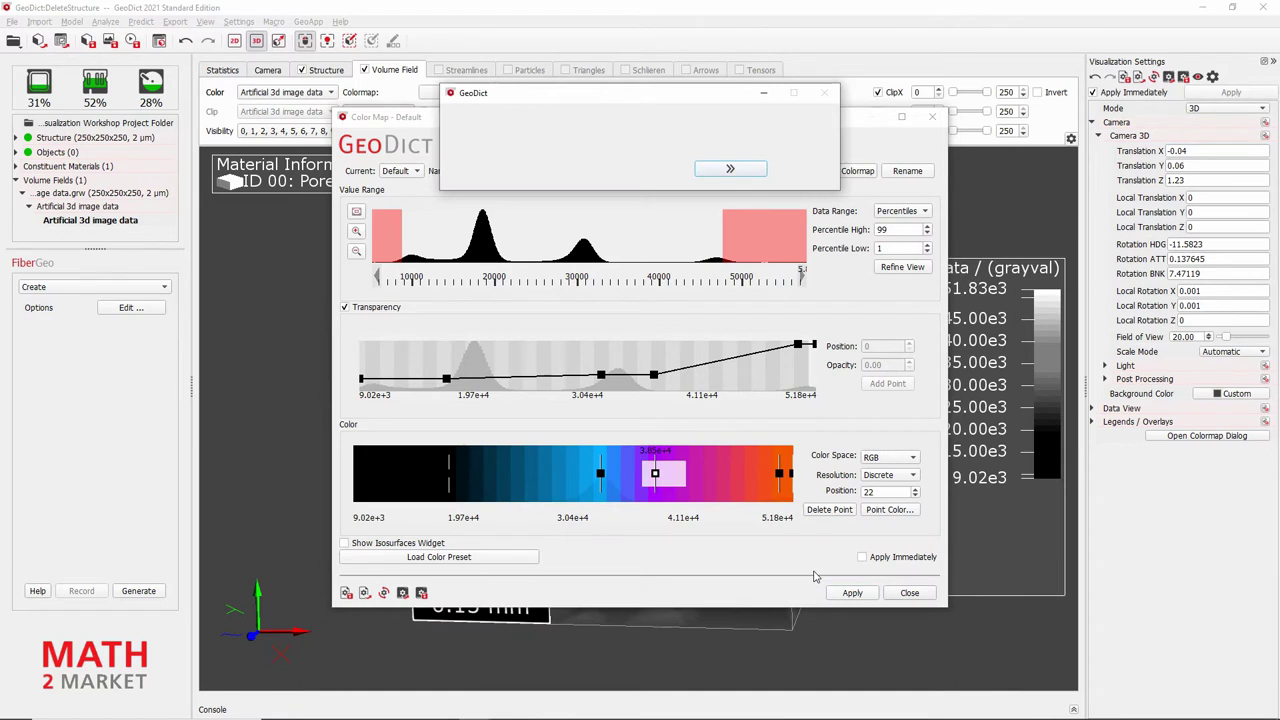
{"action": "left_click", "coordinate": [909, 594]}
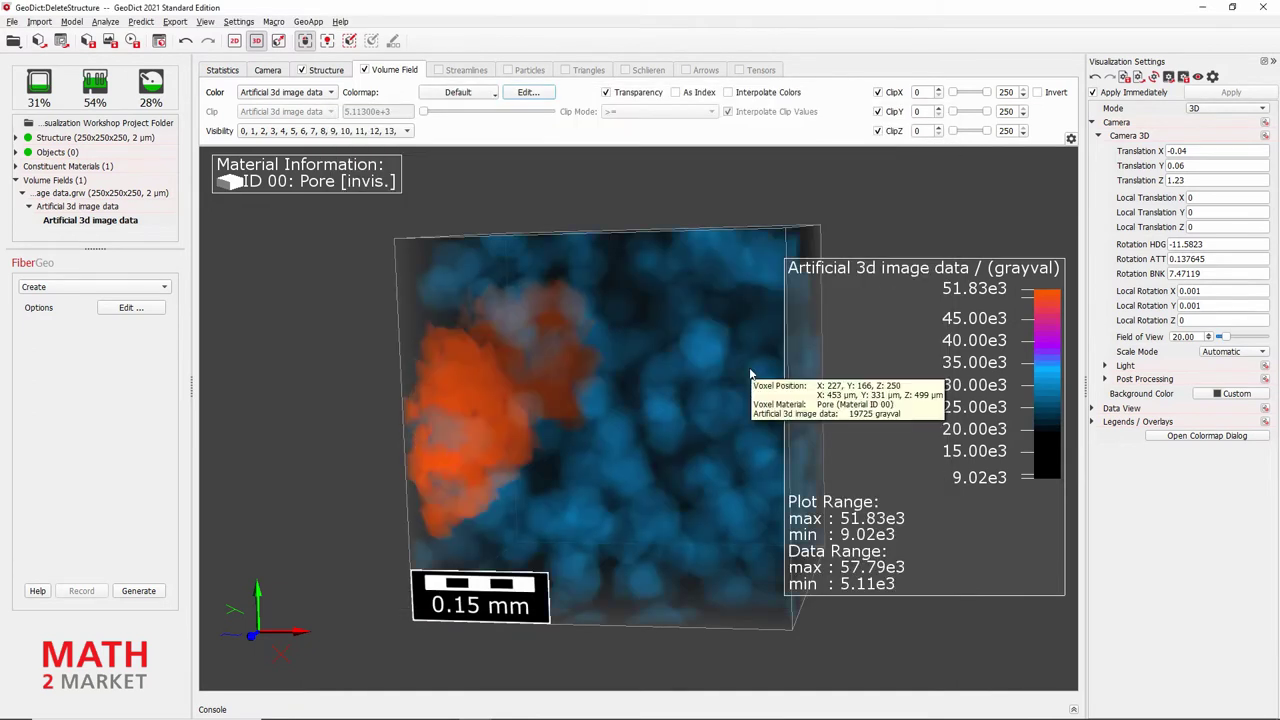
Save the view status with the new colors as the Python macro nicecolors in the project folder
{"action": "left_click_drag", "start_coordinate": [578, 430], "coordinate": [554, 445]}
{"action": "left_click_drag", "start_coordinate": [462, 426], "coordinate": [614, 408]}
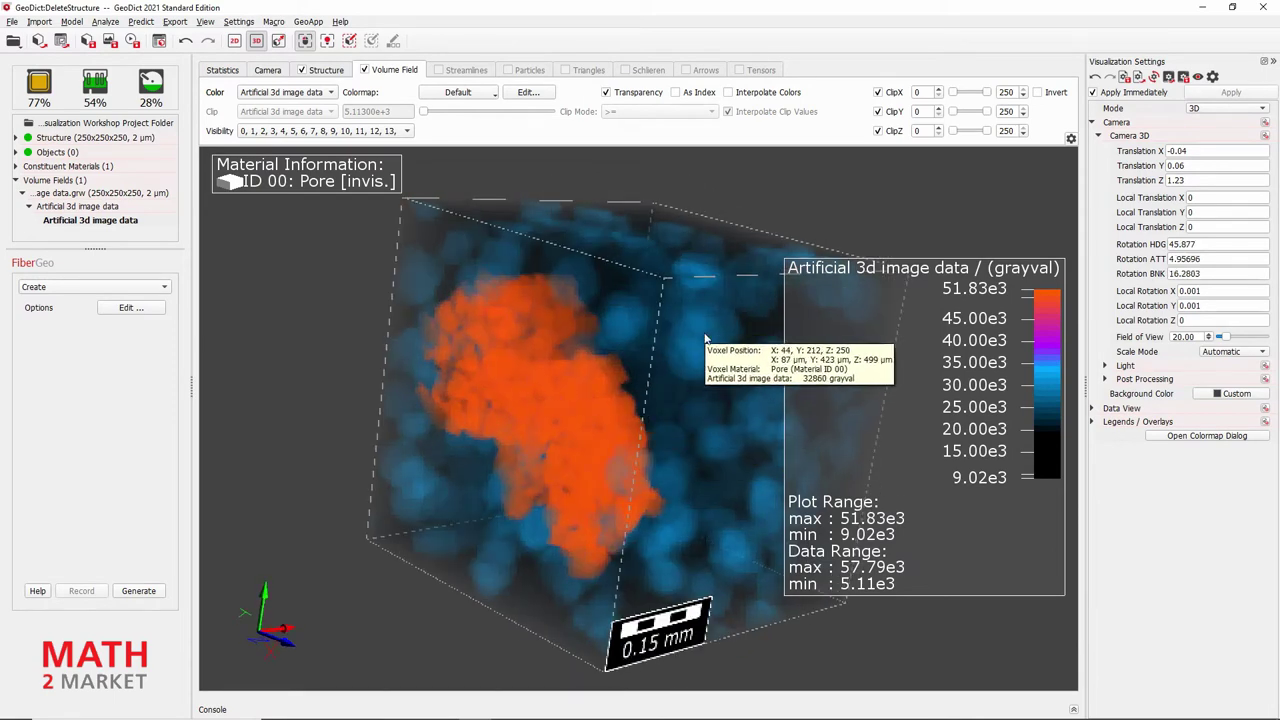
{"action": "left_click_drag", "start_coordinate": [446, 400], "coordinate": [692, 493]}
{"action": "left_click_drag", "start_coordinate": [469, 466], "coordinate": [656, 551]}
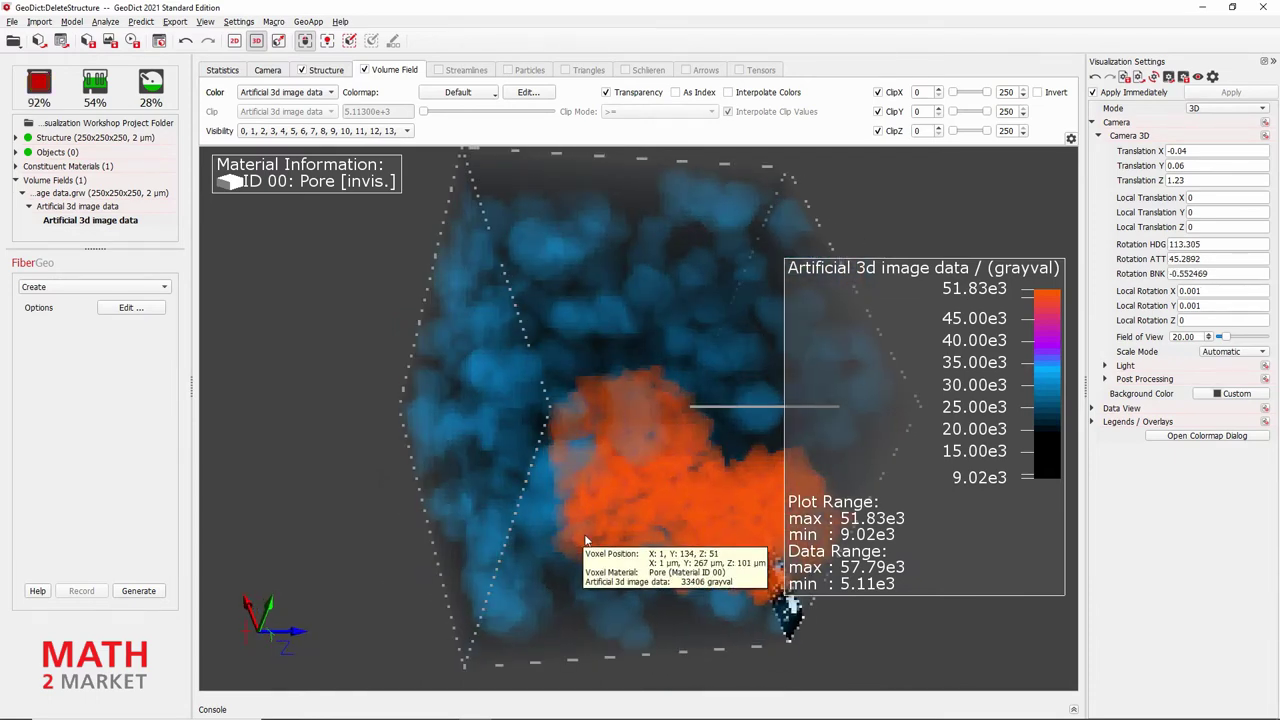
{"action": "left_click_drag", "start_coordinate": [488, 522], "coordinate": [612, 426]}
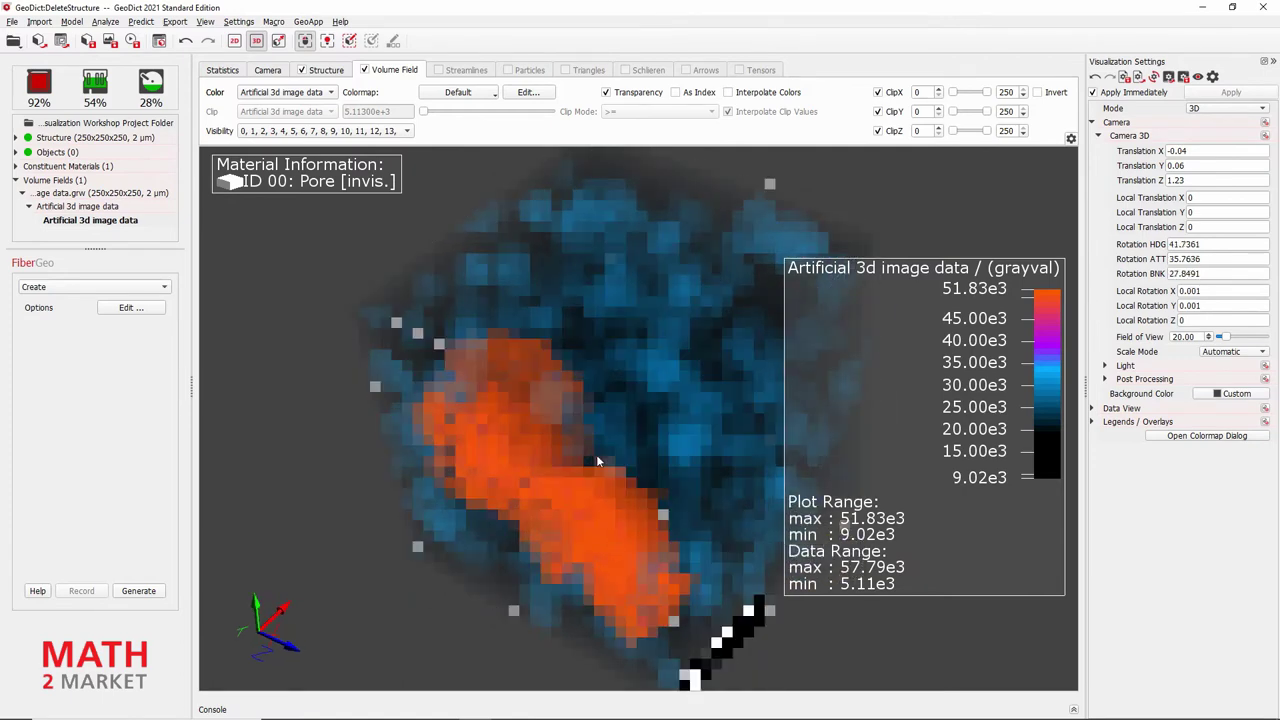
{"action": "left_click_drag", "start_coordinate": [531, 375], "coordinate": [505, 326]}
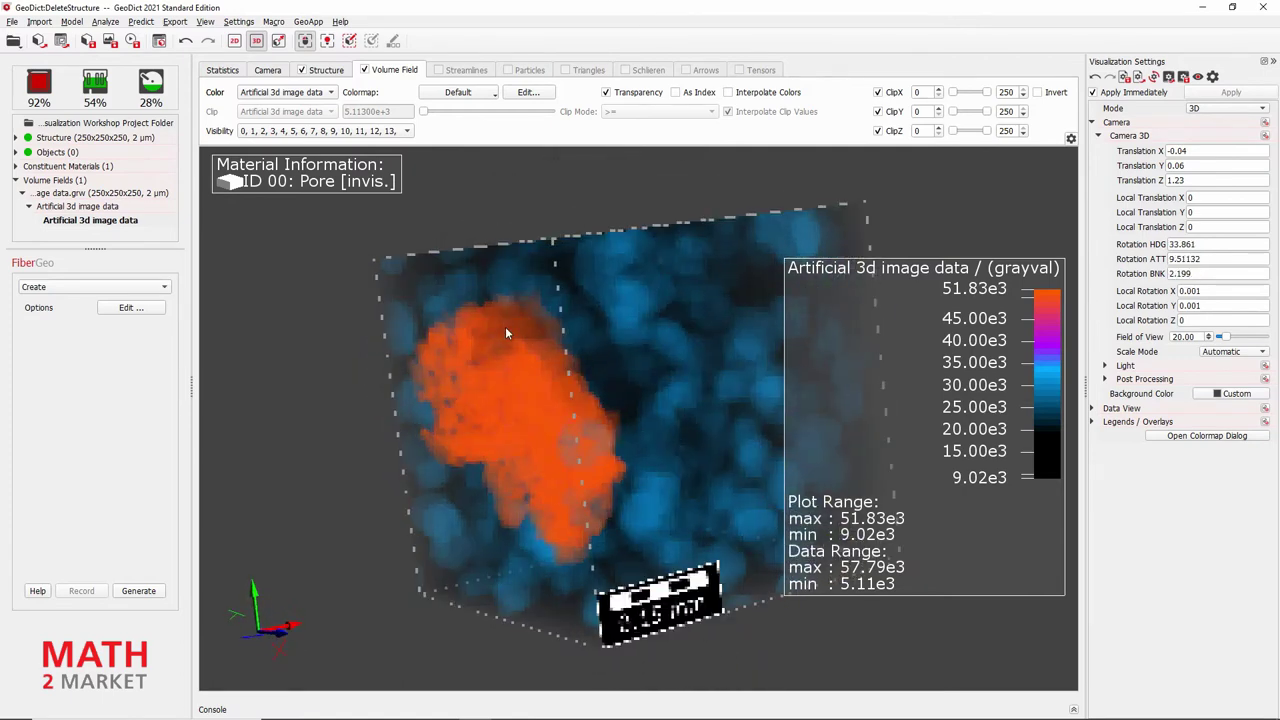
{"action": "mouse_move", "coordinate": [540, 398]}
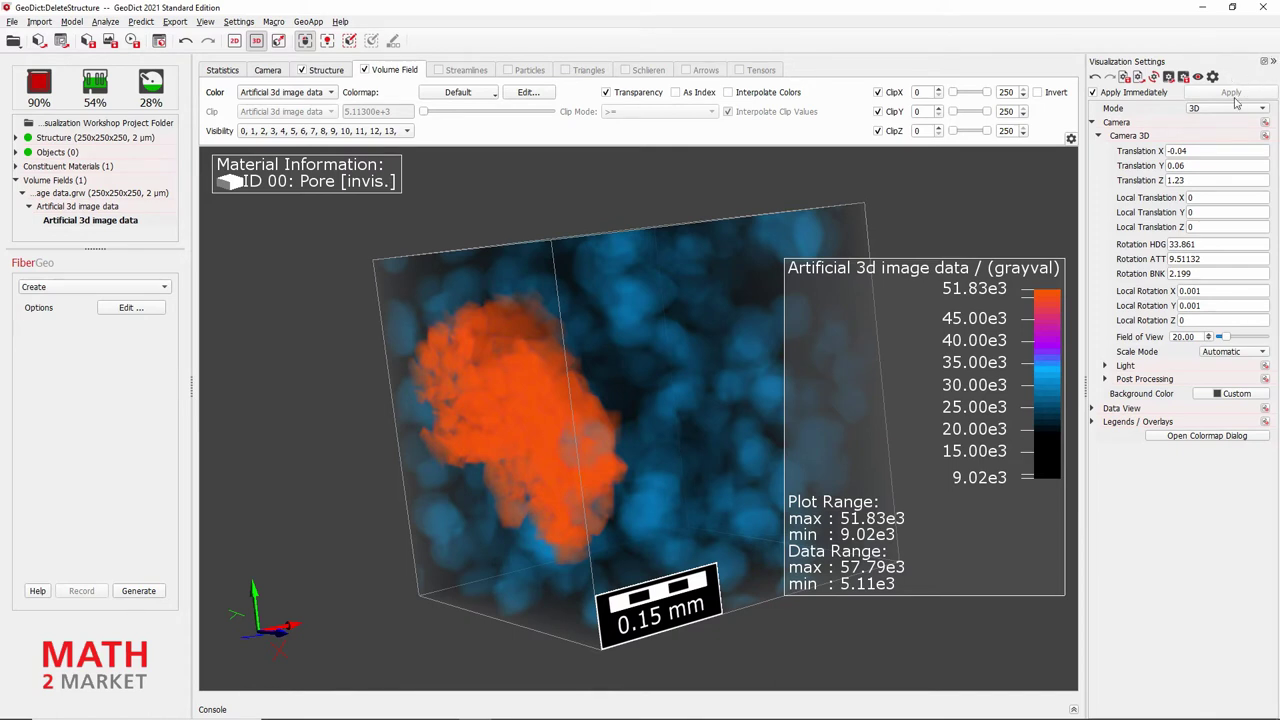
{"action": "left_click", "coordinate": [1125, 78]}
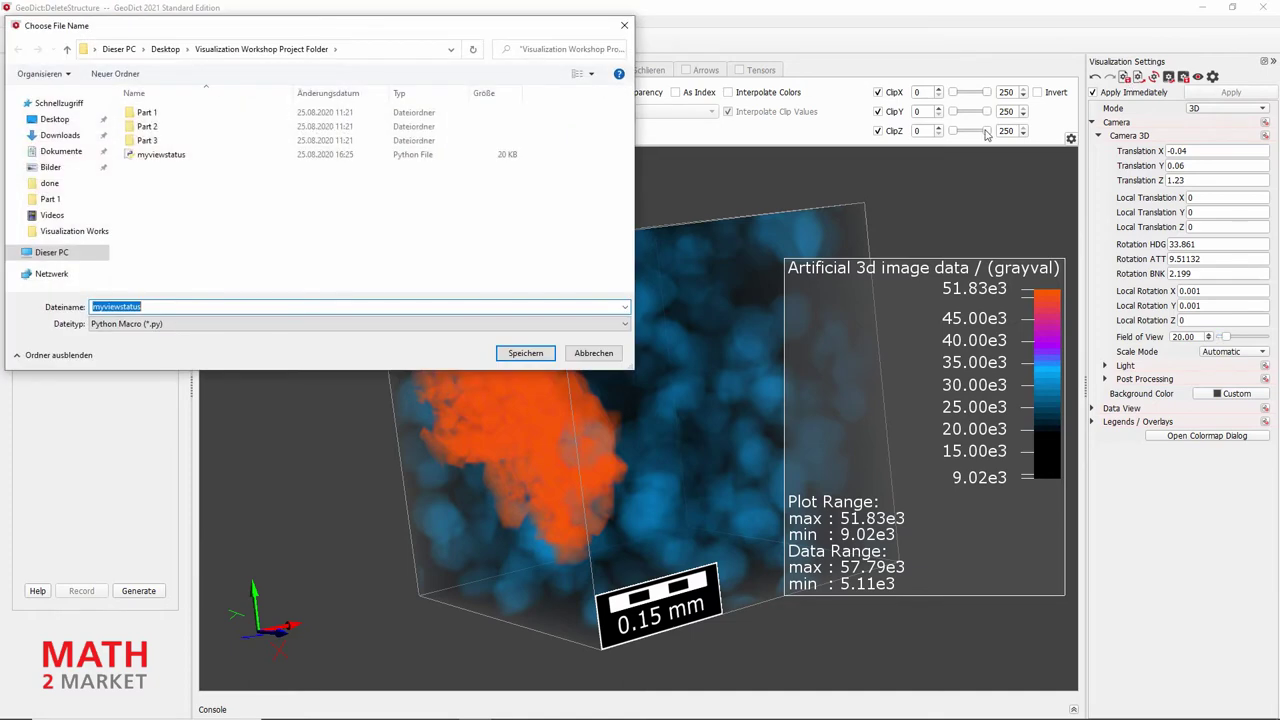
{"action": "type", "text": "nicecolors"}
{"action": "left_click", "coordinate": [528, 356]}
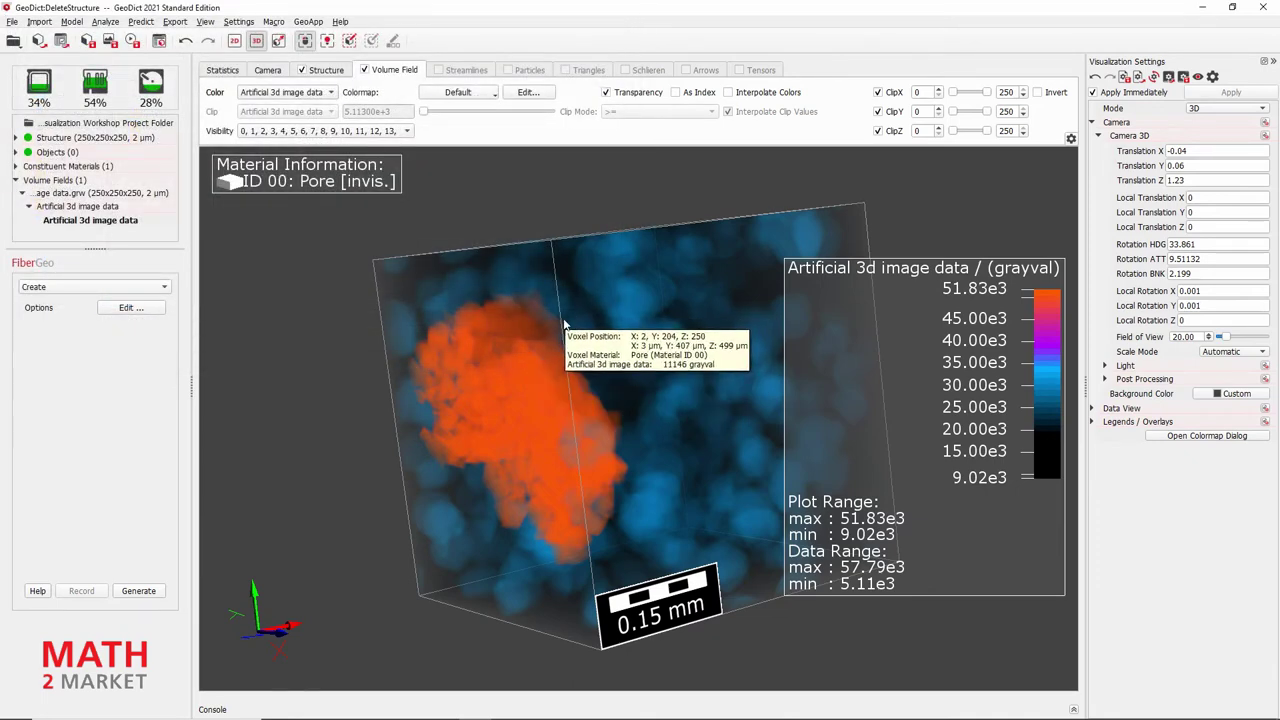
Orbit the 3D volume to a corner-on perspective and zoom out until the whole cube fits the view for the image
{"action": "left_click_drag", "start_coordinate": [616, 370], "coordinate": [648, 425]}
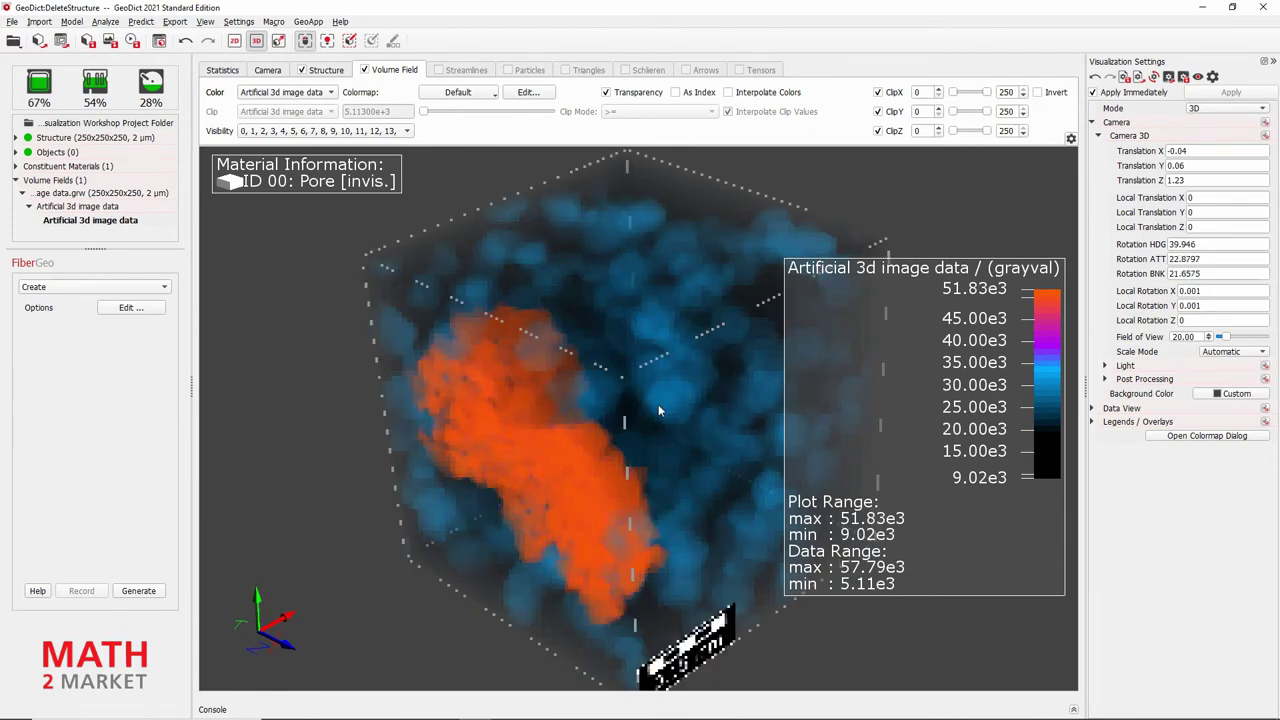
{"action": "left_click_drag", "start_coordinate": [640, 360], "coordinate": [656, 437]}
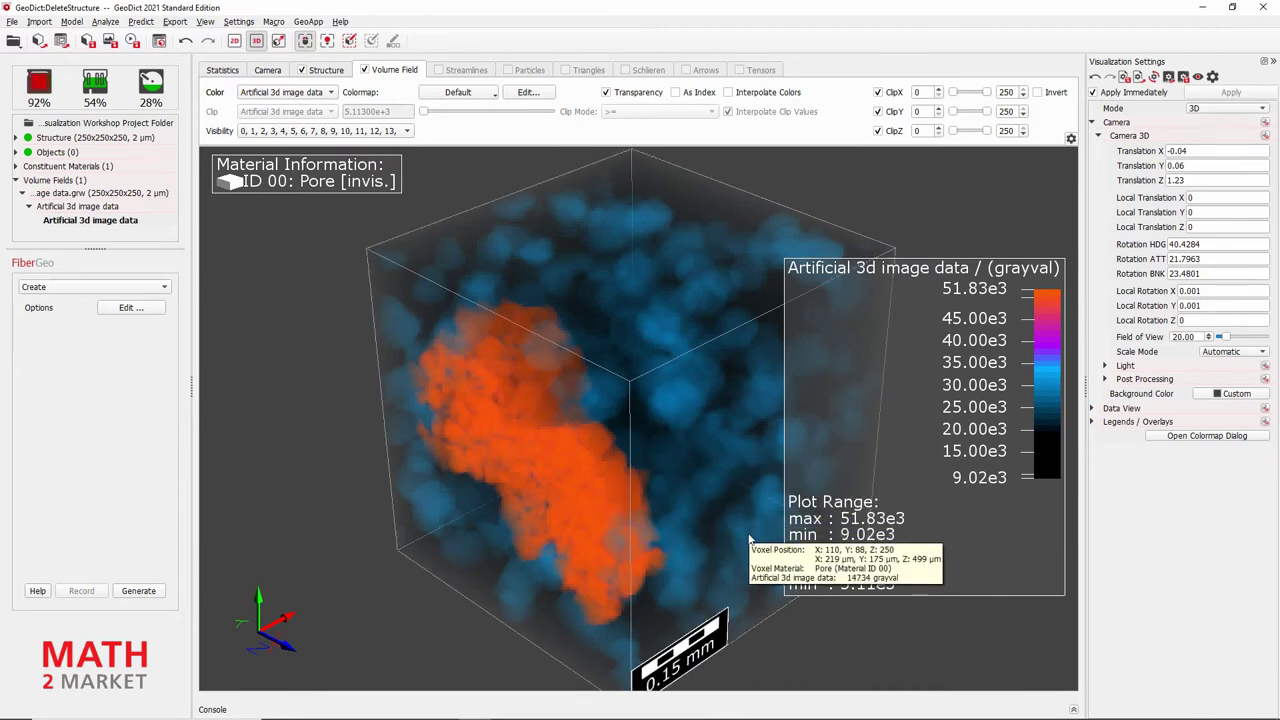
{"action": "left_click_drag", "start_coordinate": [656, 597], "coordinate": [607, 528]}
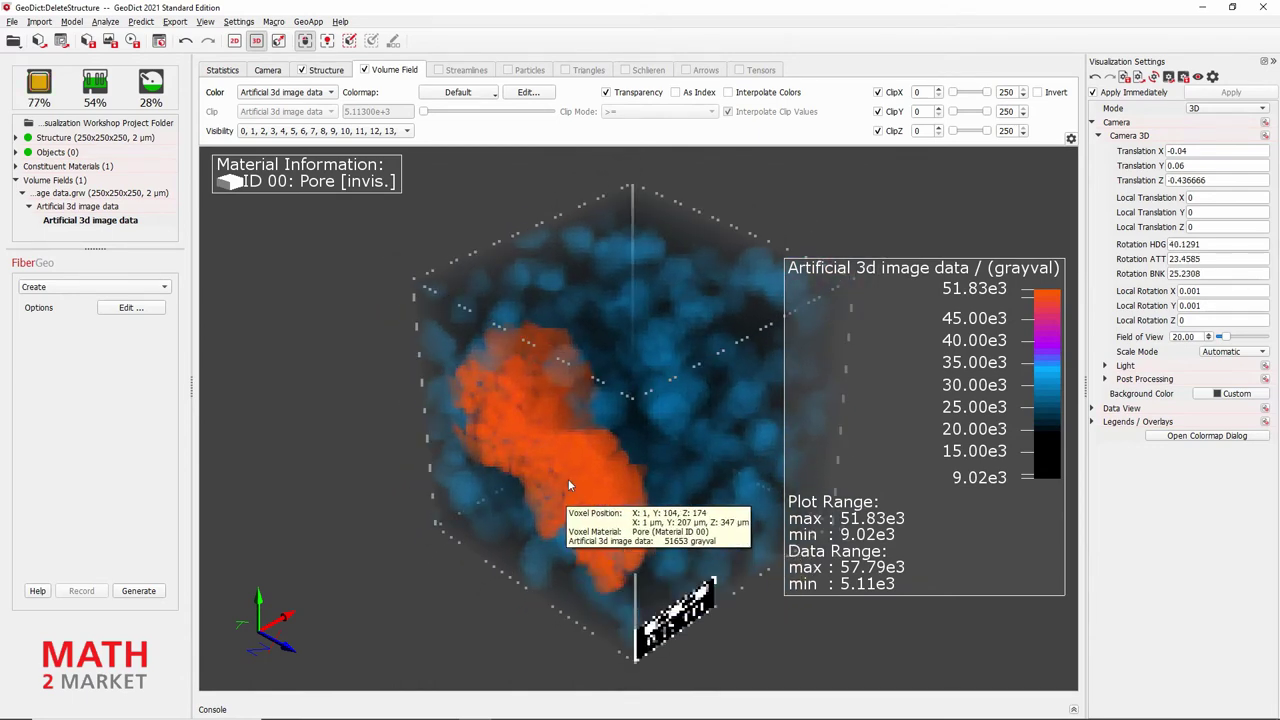
{"action": "left_click_drag", "start_coordinate": [646, 473], "coordinate": [597, 460]}
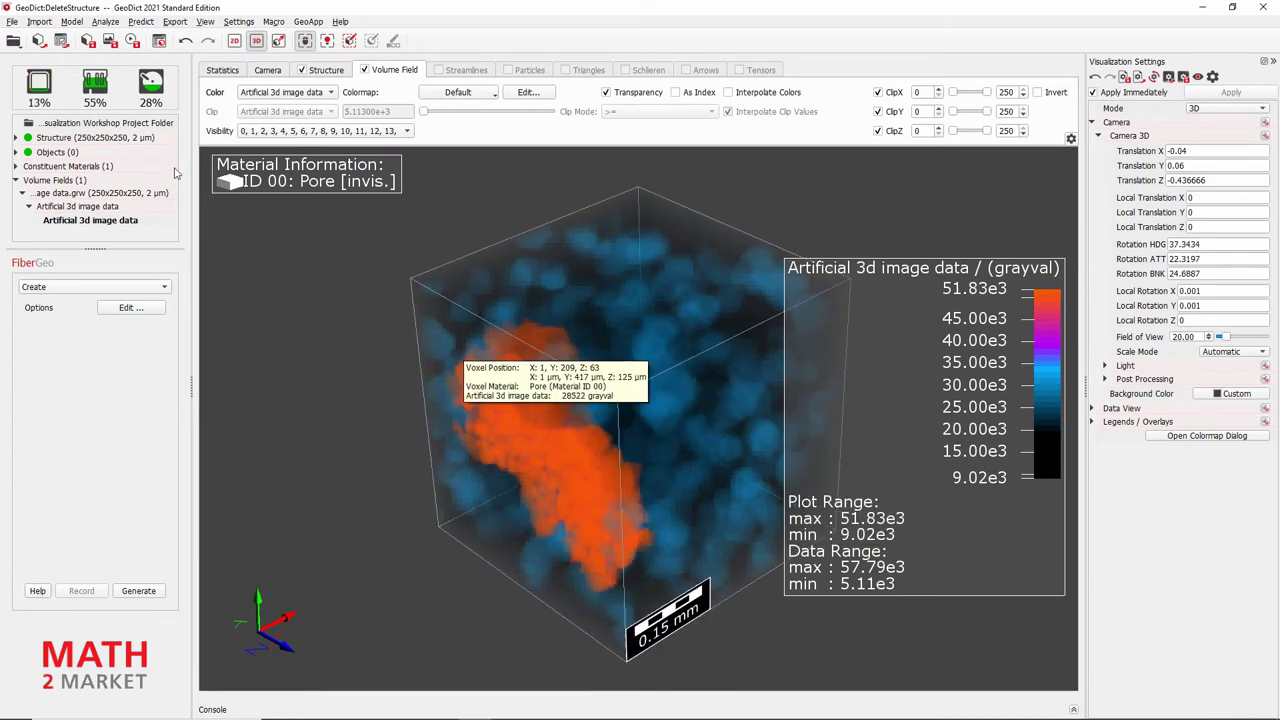
Save the view as the PNG image nicecolors in the project folder, at current resolution and without a transparent background
{"action": "left_click", "coordinate": [12, 21]}
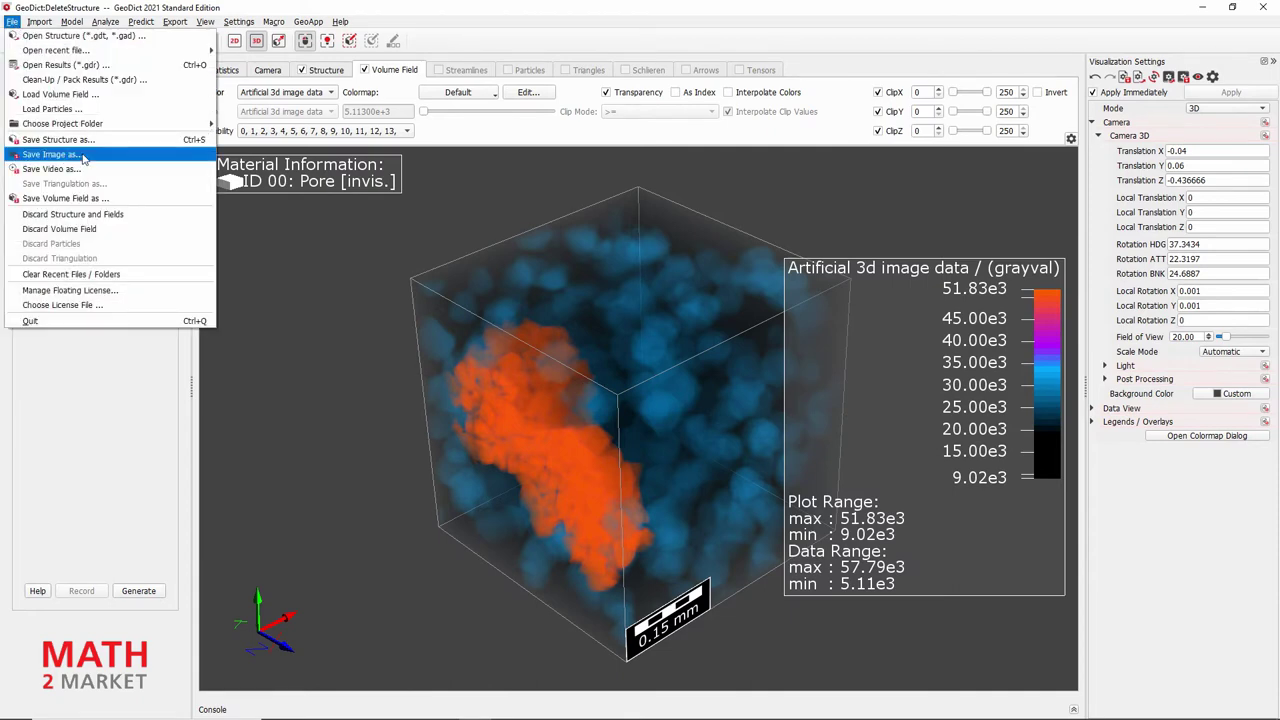
{"action": "left_click", "coordinate": [84, 157]}
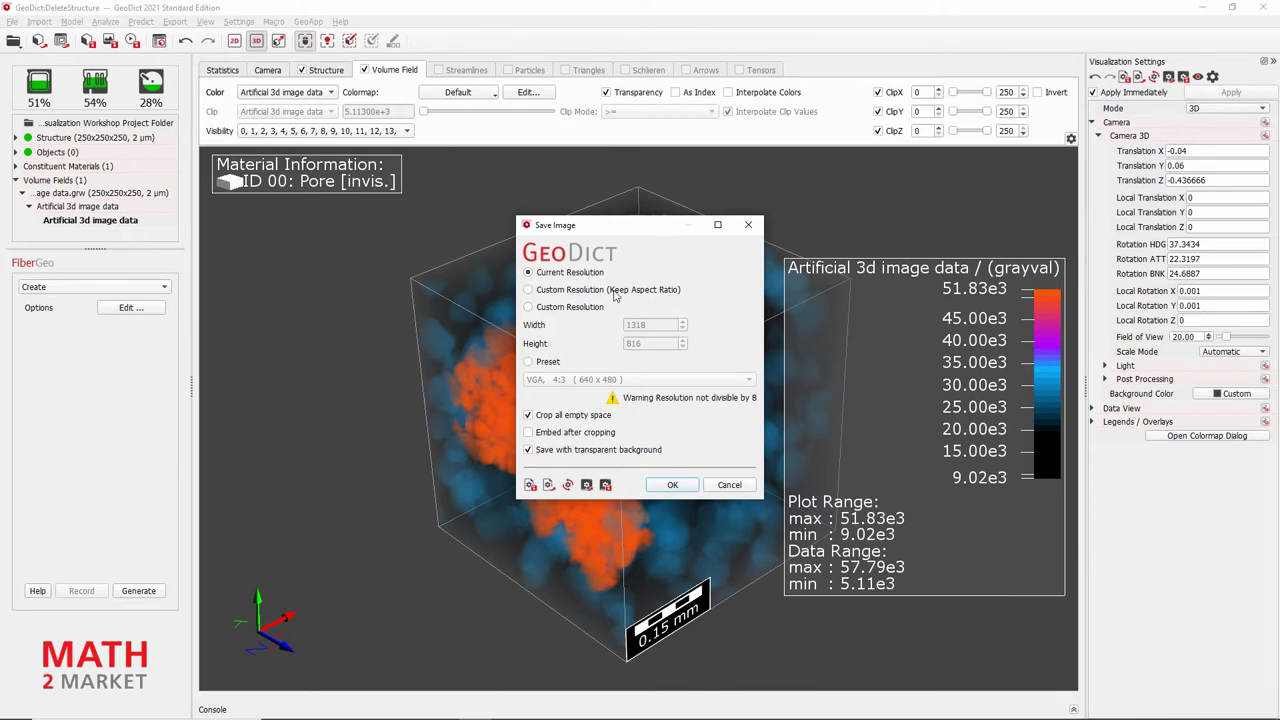
{"action": "left_click", "coordinate": [677, 292]}
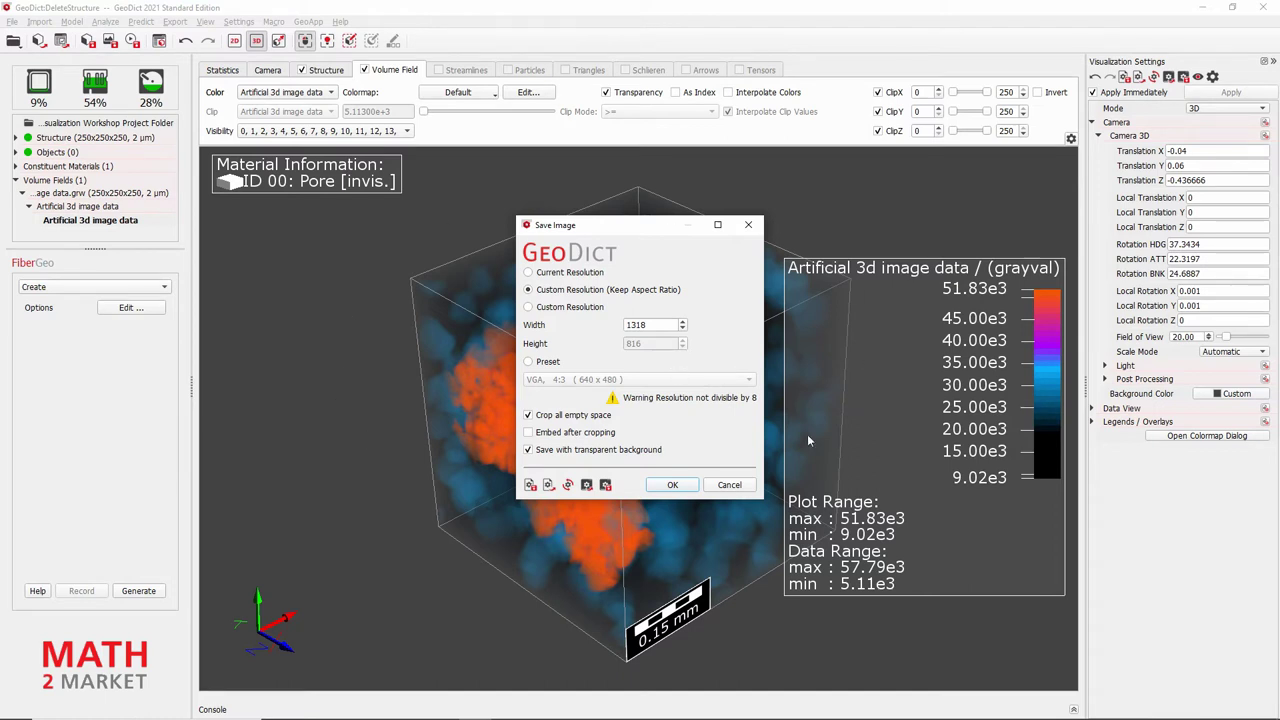
{"action": "left_click", "coordinate": [588, 307]}
{"action": "left_click", "coordinate": [587, 279]}
{"action": "left_click", "coordinate": [633, 452]}
{"action": "left_click", "coordinate": [667, 487]}
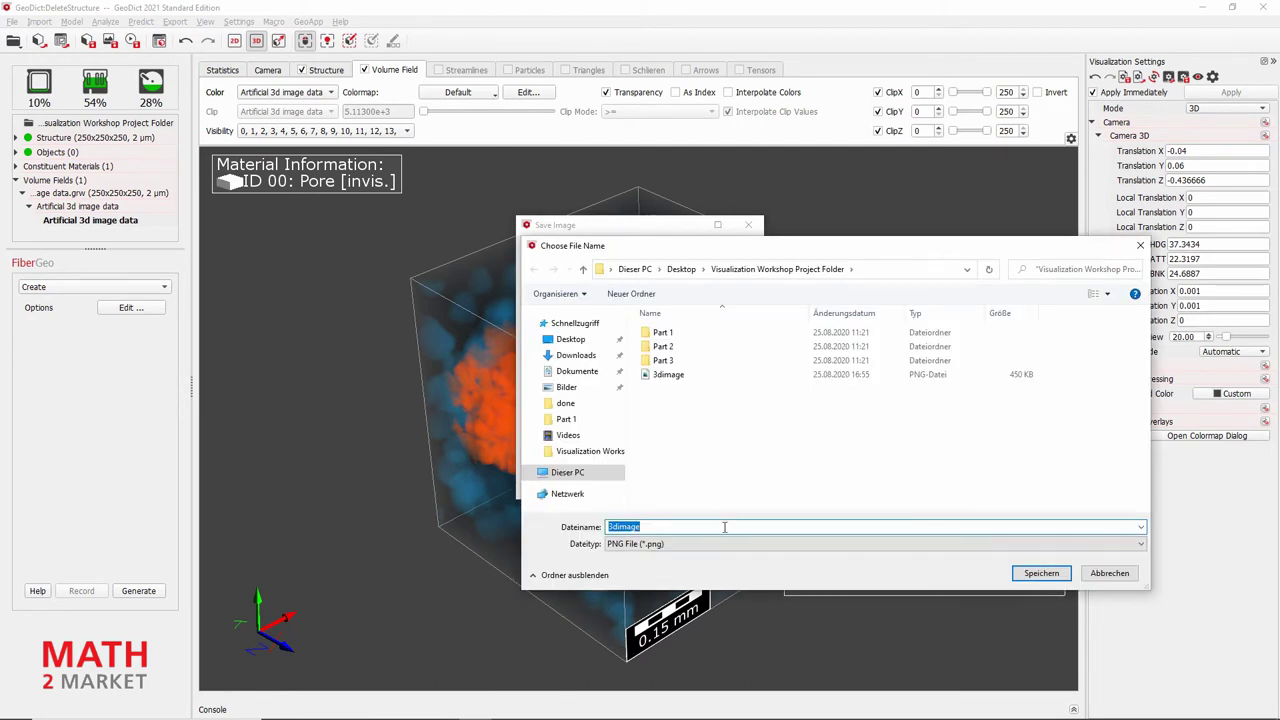
{"action": "type", "text": "nicecolors"}
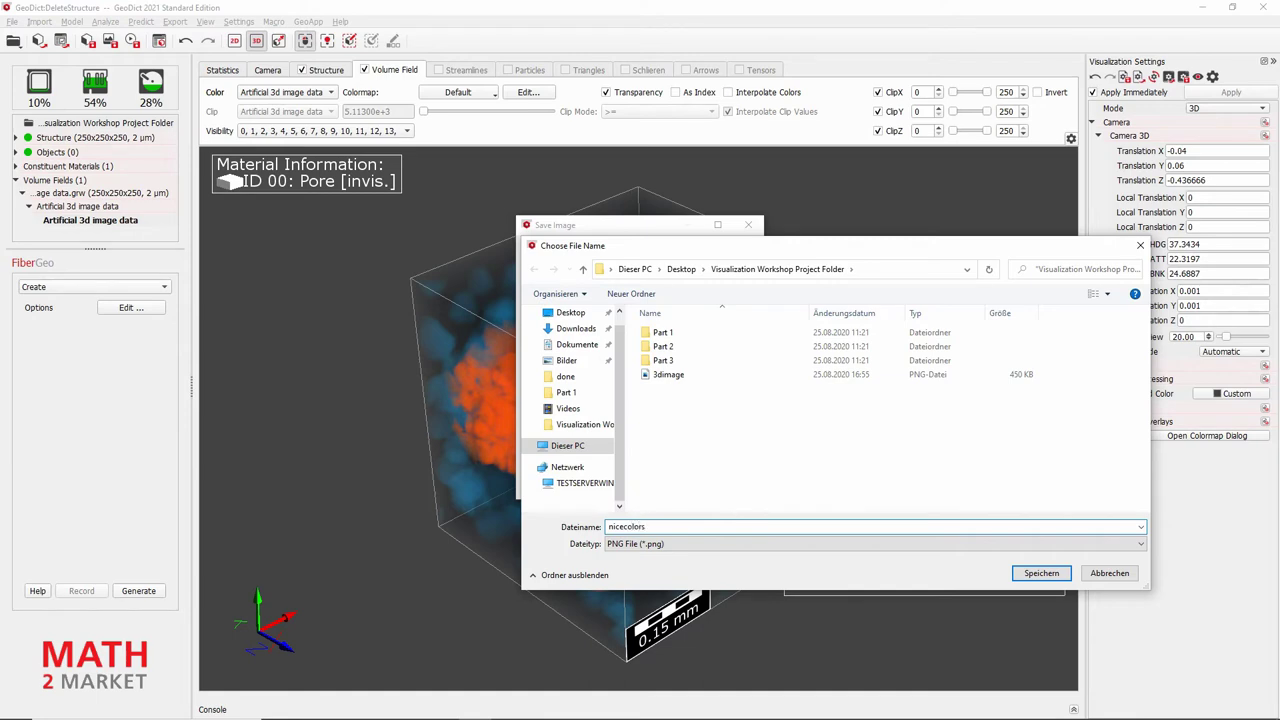
{"action": "left_click", "coordinate": [1032, 573]}
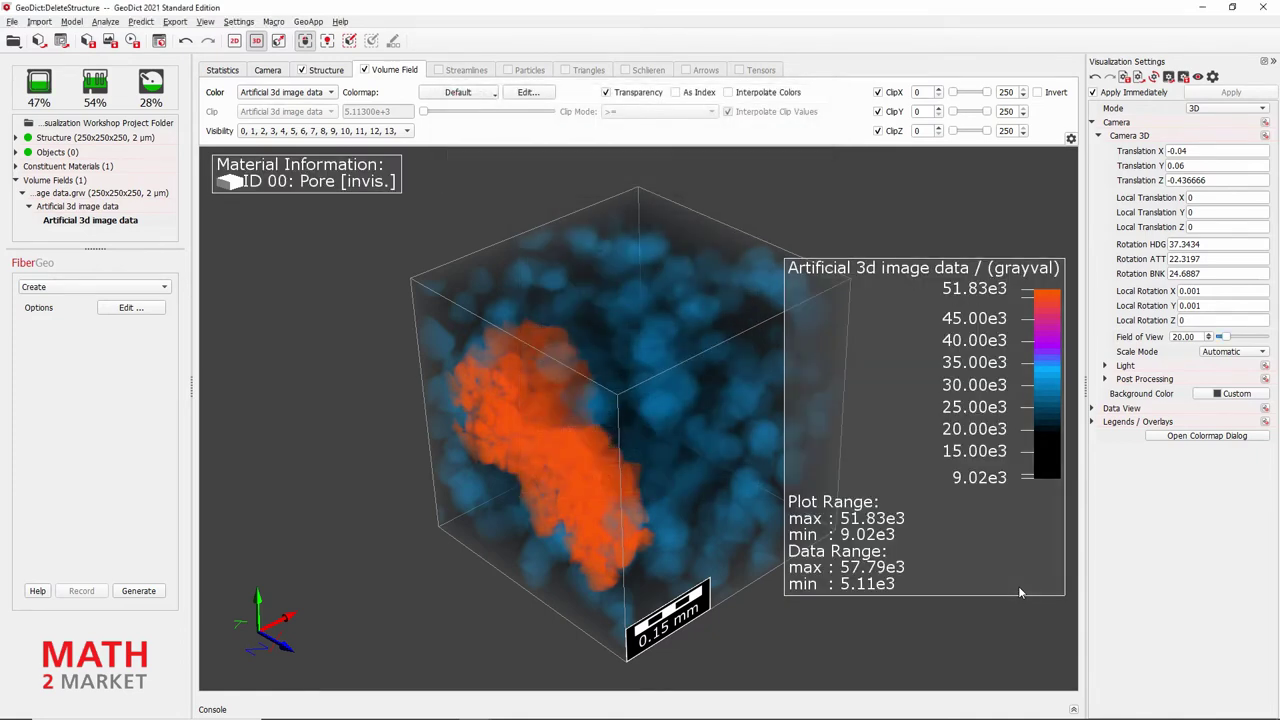
Switch to the Visualization Workshop Project Folder on the desktop and examine the saved nicecolors image
{"action": "left_click", "coordinate": [1202, 7]}
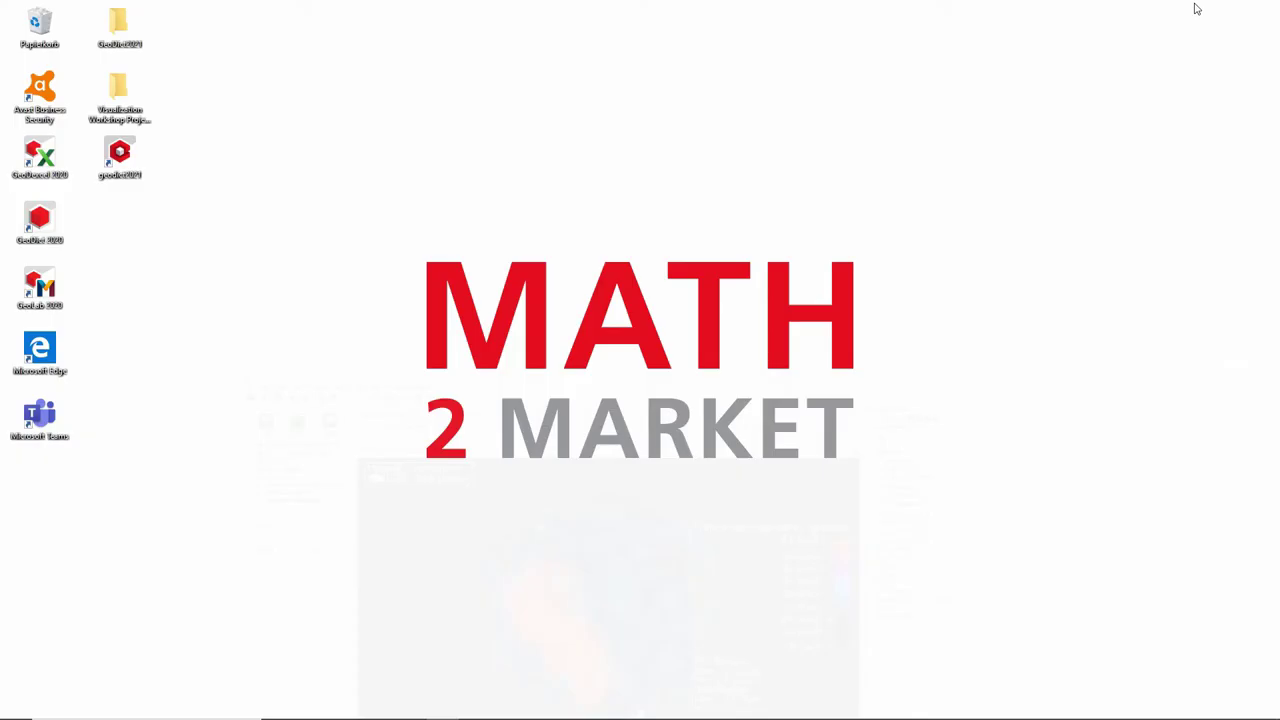
{"action": "double_click", "coordinate": [113, 93]}
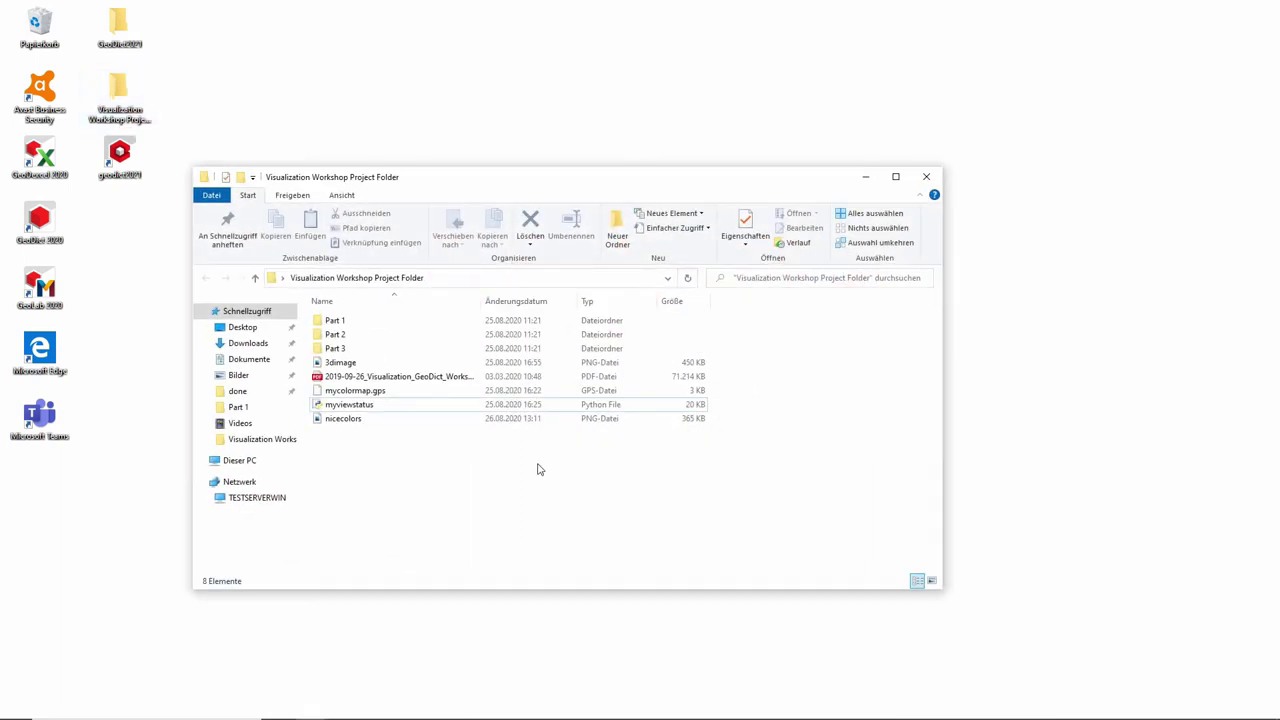
{"action": "left_click", "coordinate": [360, 421]}
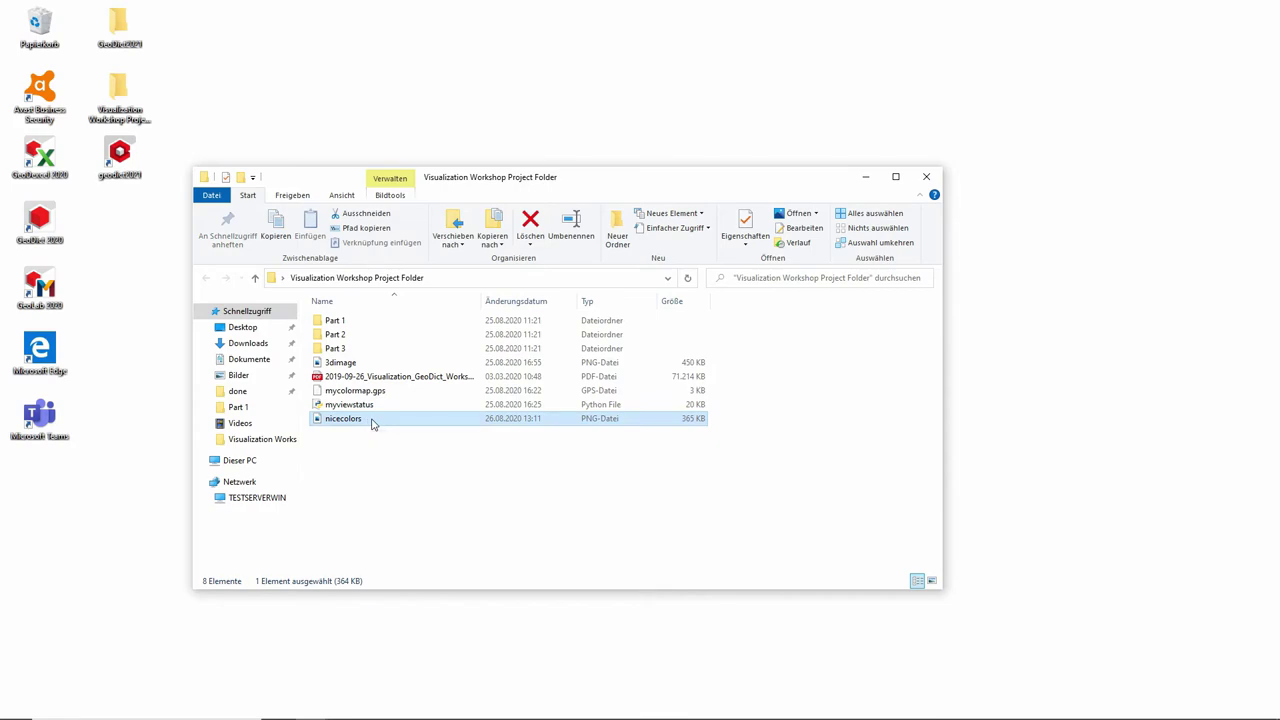
{"action": "double_click", "coordinate": [371, 420]}
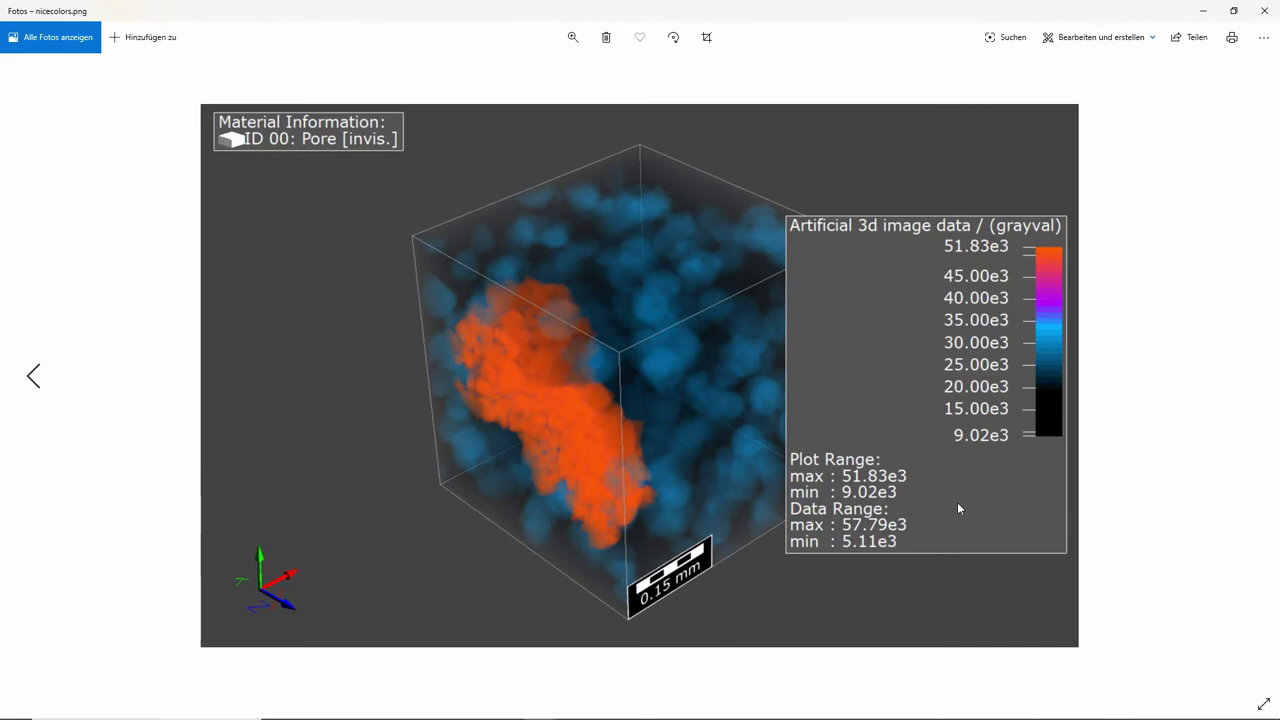
{"action": "left_click", "coordinate": [1205, 11]}
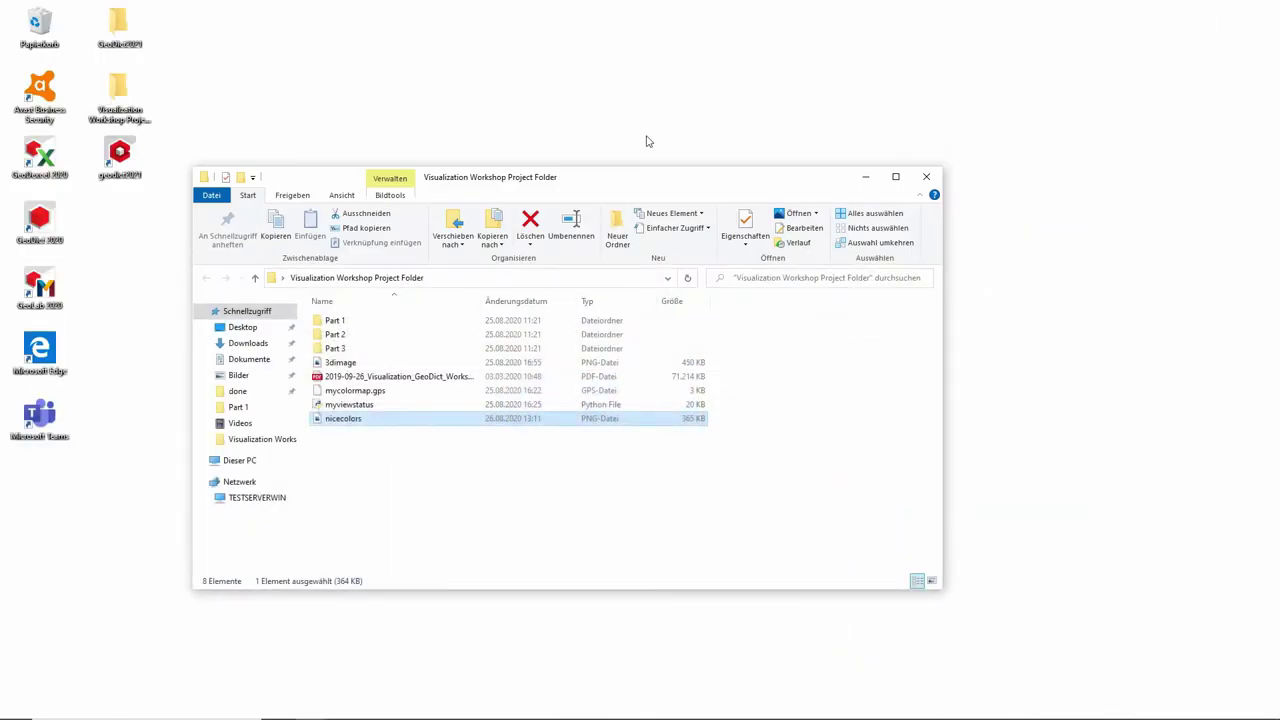
Return to GeoDict and save the same view with a transparent background as the PNG image nicecolors_transparent
{"action": "left_click", "coordinate": [475, 714]}
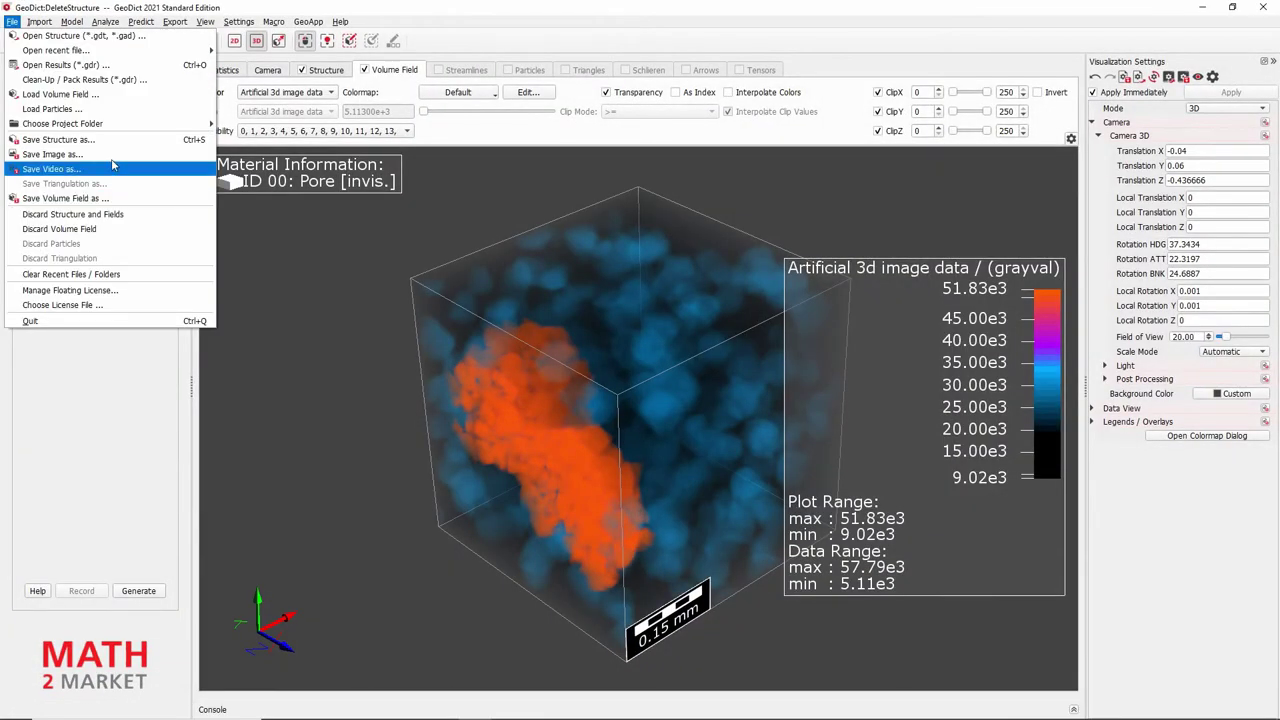
{"action": "left_click", "coordinate": [52, 154]}
{"action": "left_click", "coordinate": [528, 449]}
{"action": "left_click", "coordinate": [673, 485]}
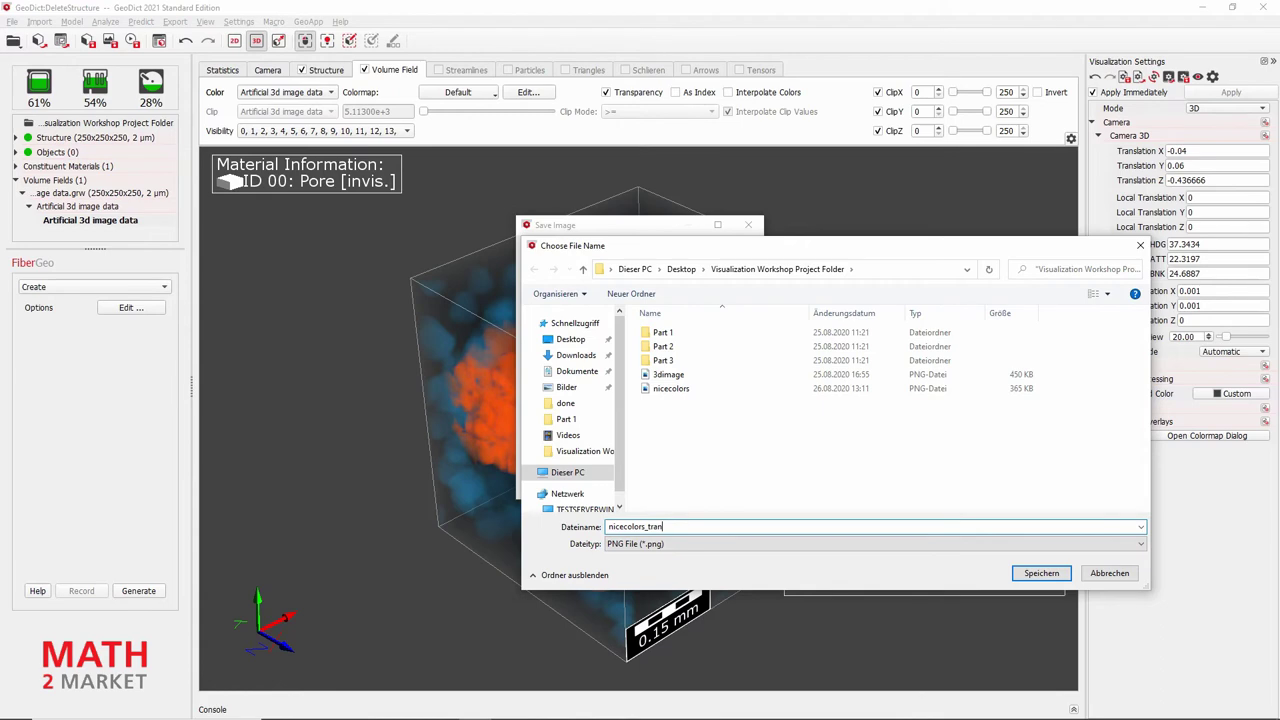
{"action": "key", "text": "Return"}
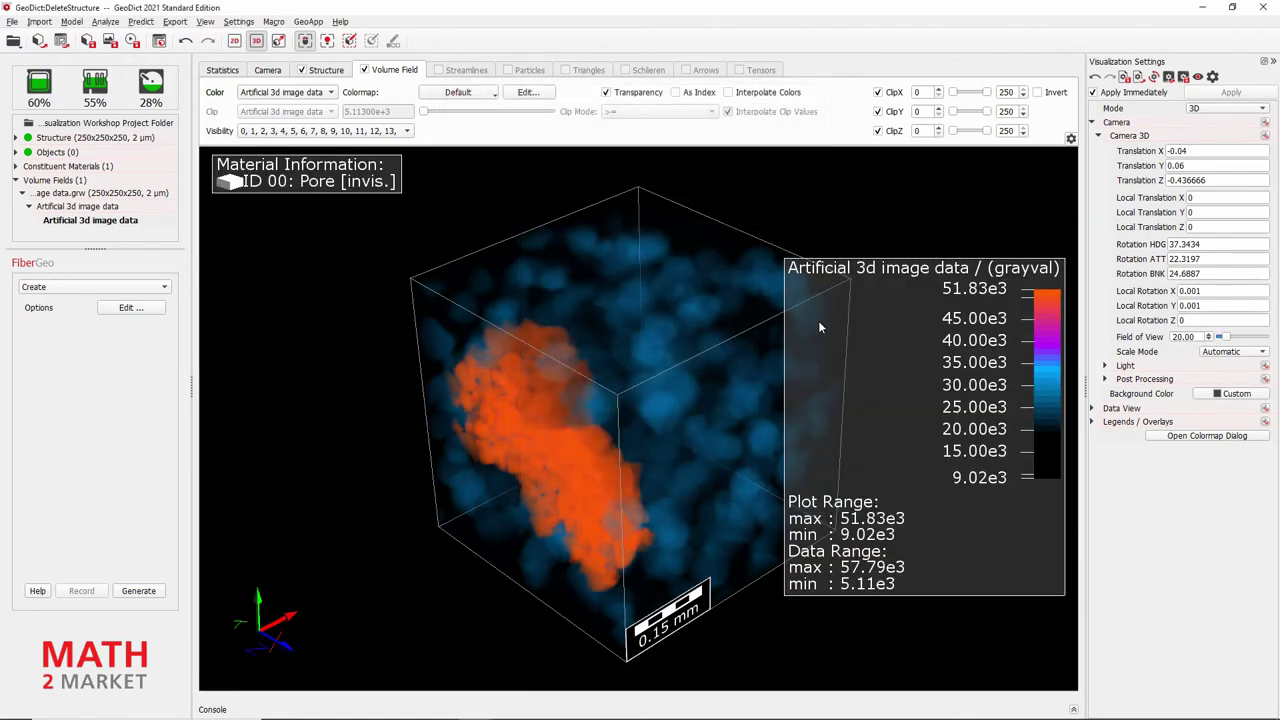
Switch to the project folder and examine the background of the nicecolors_transparent image
{"action": "left_click", "coordinate": [1202, 7]}
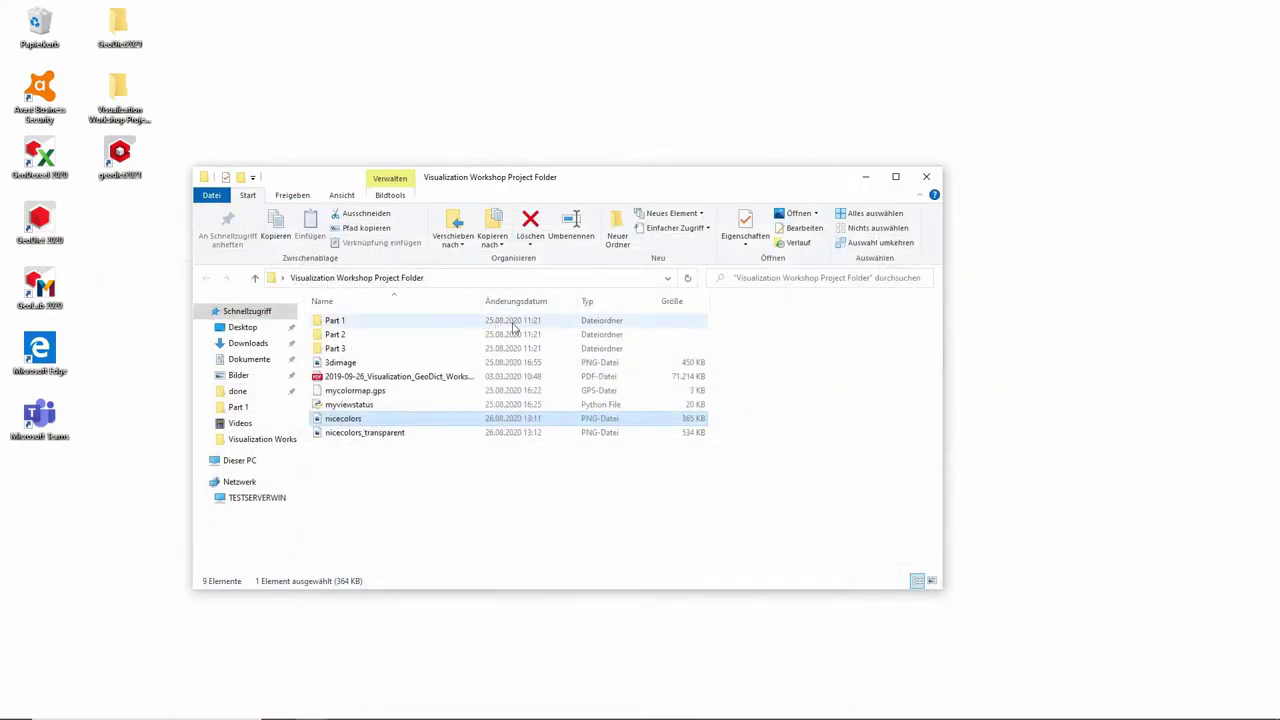
{"action": "left_click", "coordinate": [470, 556]}
{"action": "left_click", "coordinate": [396, 437]}
{"action": "double_click", "coordinate": [396, 437]}
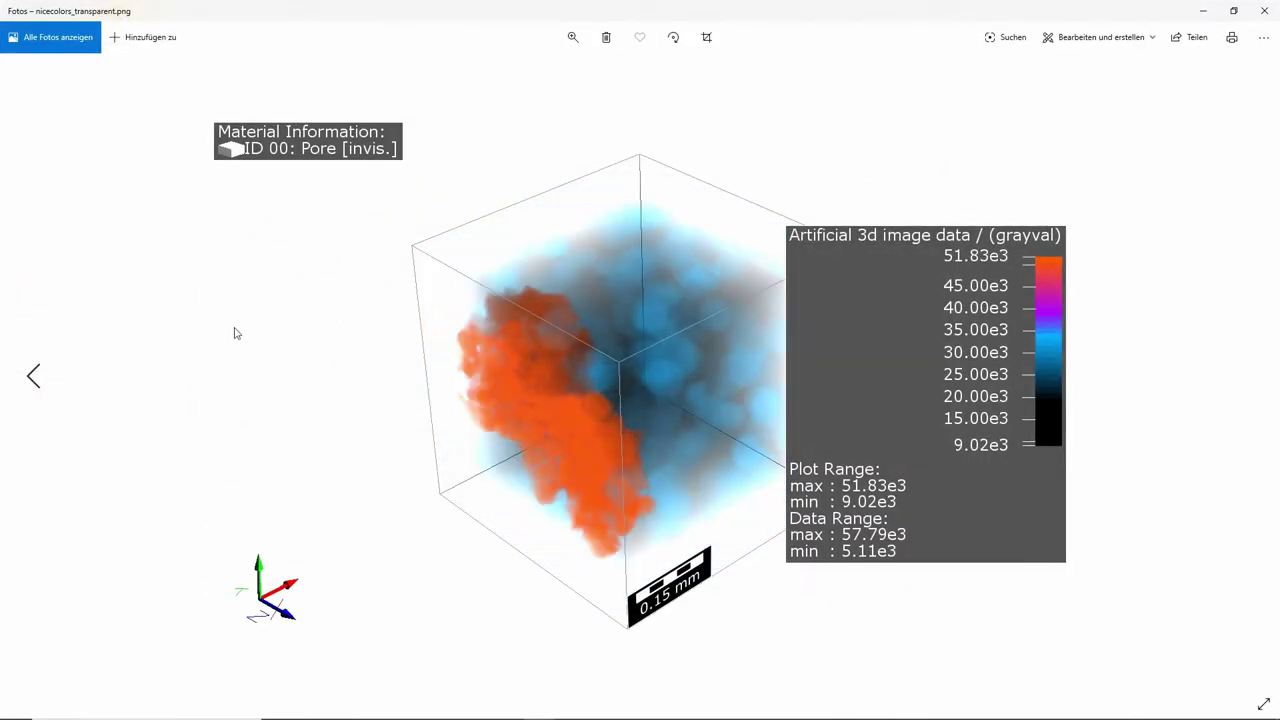
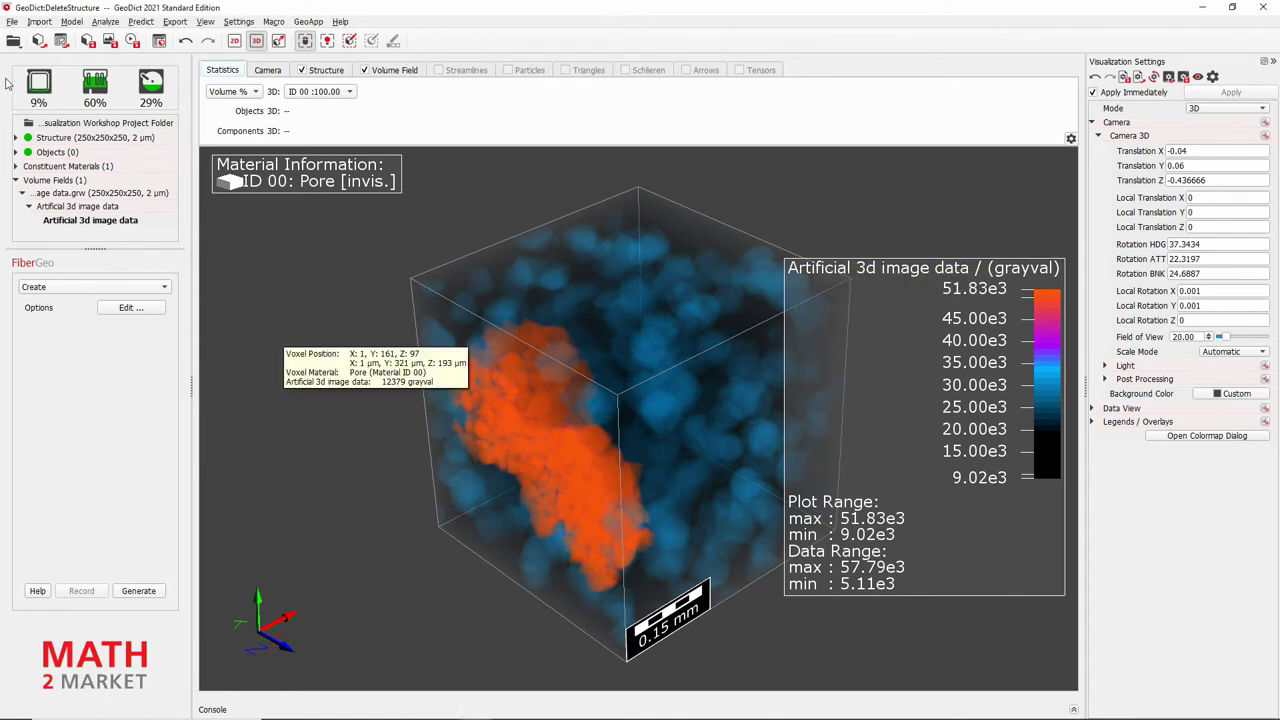
In GeoDict, discard the loaded structure and fields and open the Segmented Grain Example structure from the Part 1 folder
{"action": "left_click", "coordinate": [12, 21]}
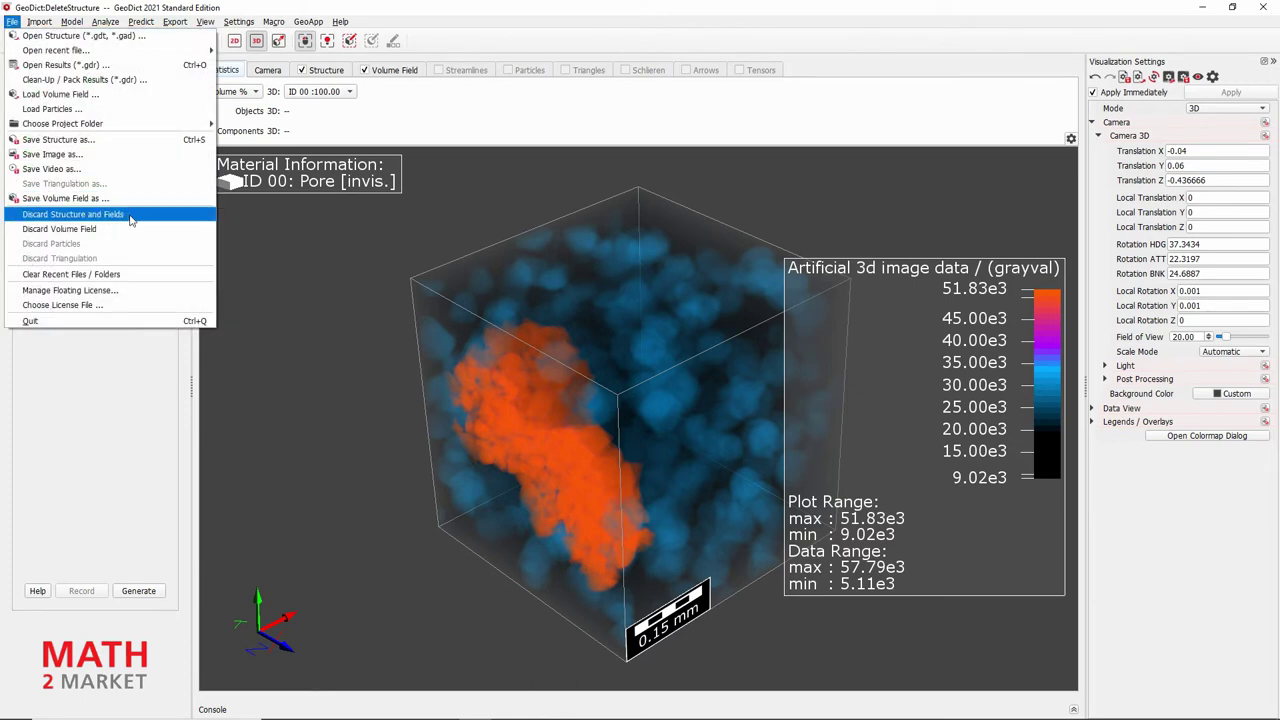
{"action": "left_click", "coordinate": [130, 216]}
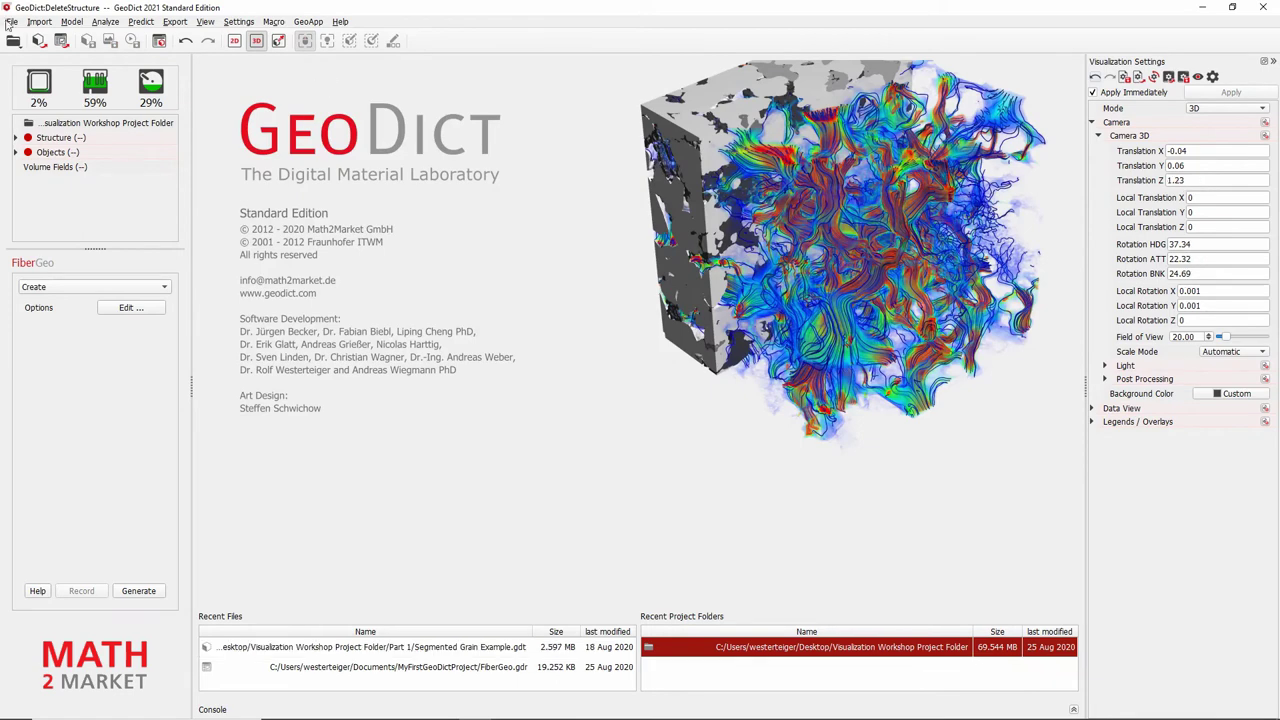
{"action": "left_click", "coordinate": [11, 22]}
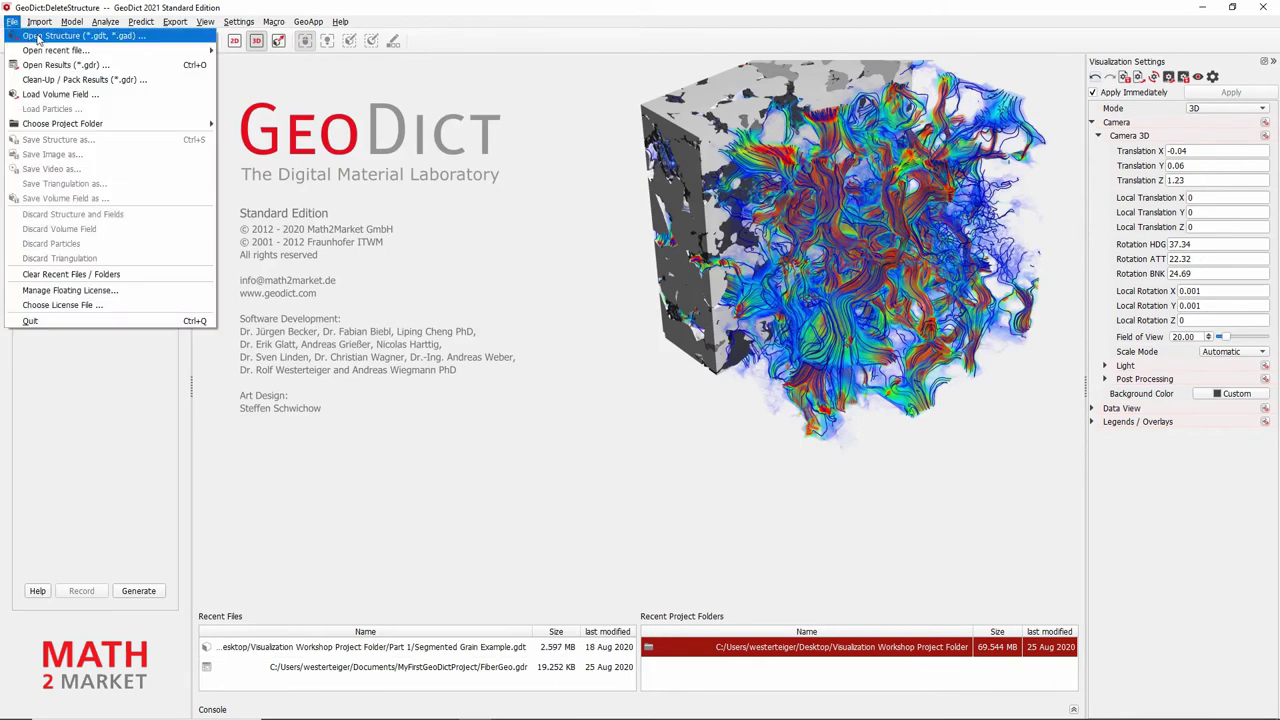
{"action": "left_click", "coordinate": [68, 40]}
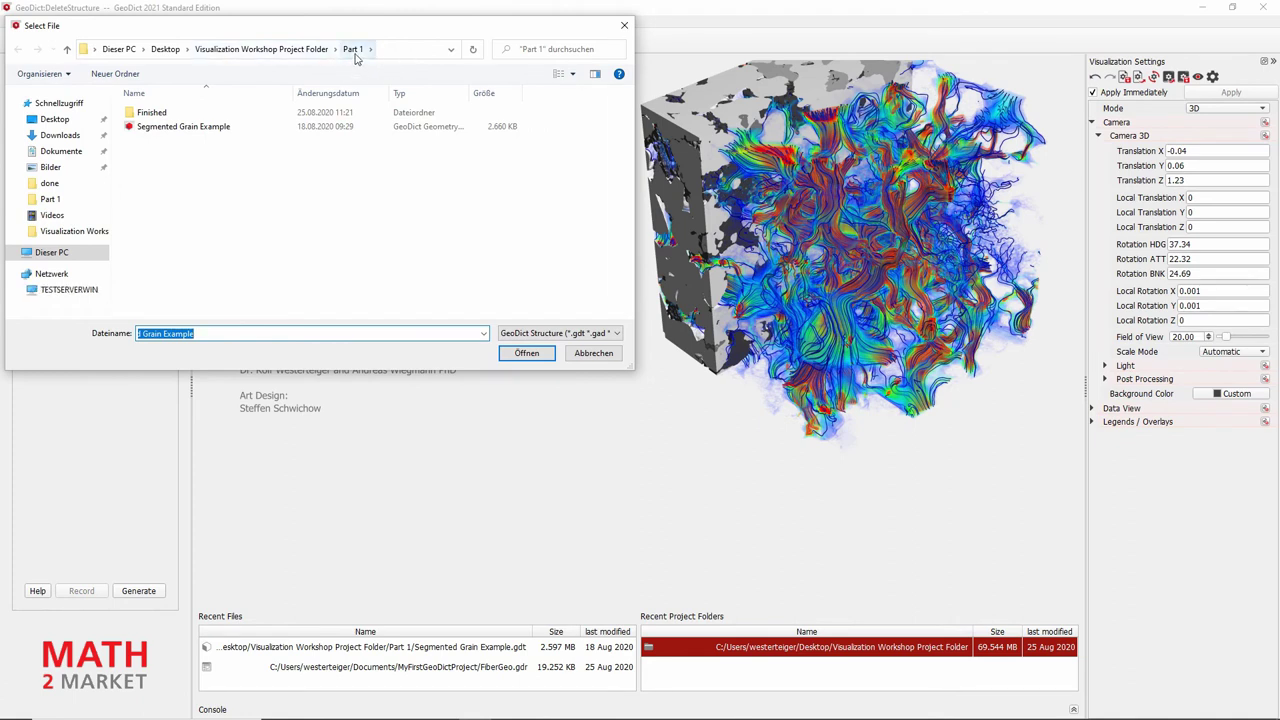
{"action": "left_click", "coordinate": [247, 128]}
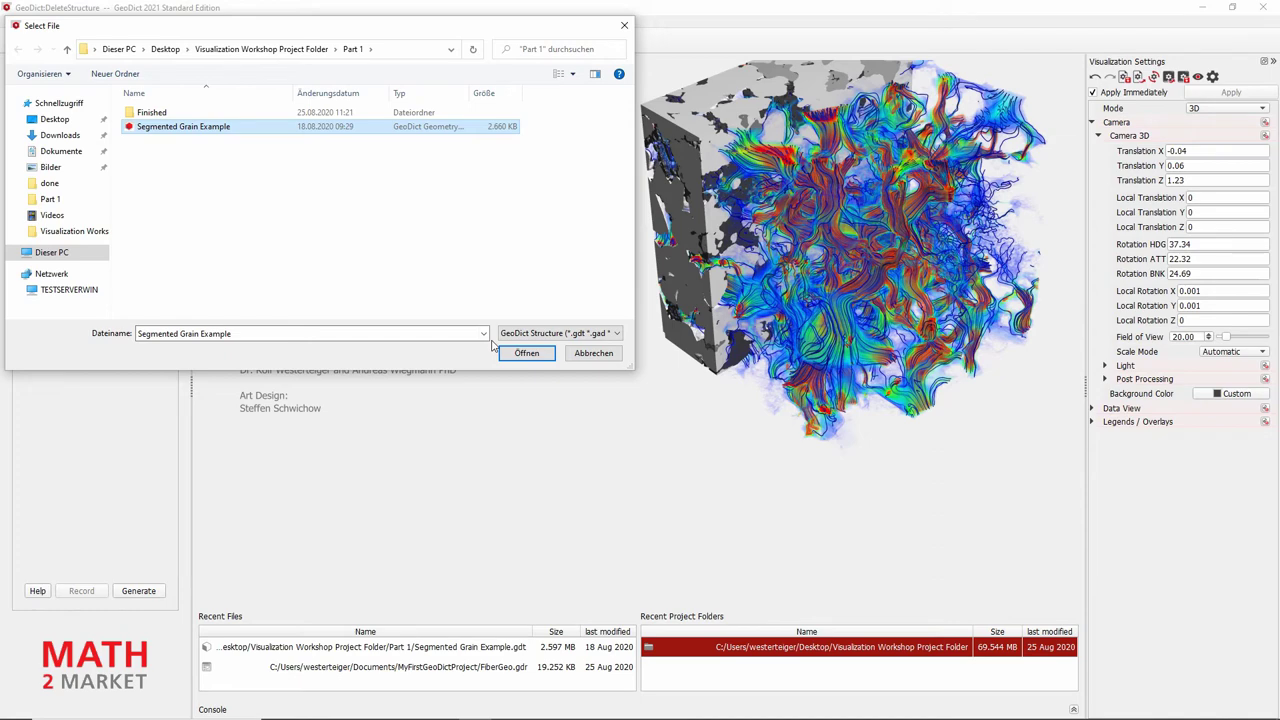
{"action": "left_click", "coordinate": [526, 353]}
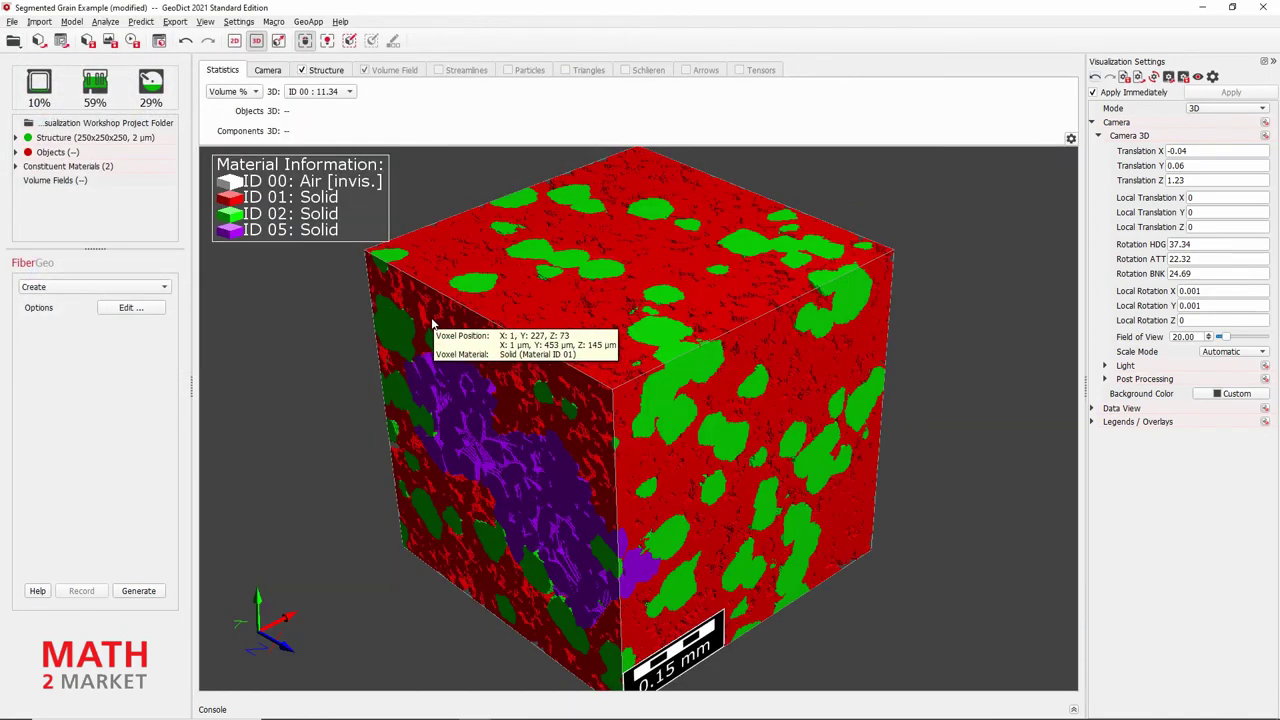
Set both the background color and the color of solid material ID 01 to white in the Color & Visibility Settings
{"action": "scroll", "coordinate": [438, 330], "scroll_direction": "down", "scroll_amount": 3}
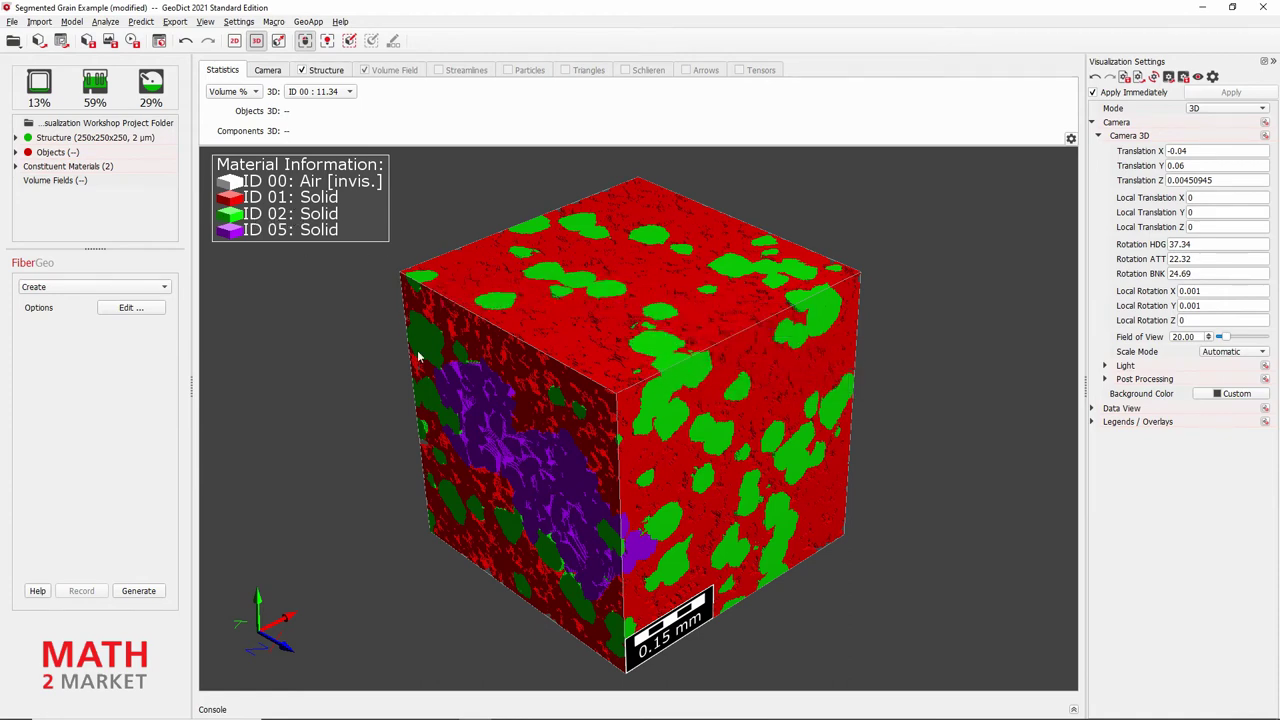
{"action": "mouse_move", "coordinate": [567, 432]}
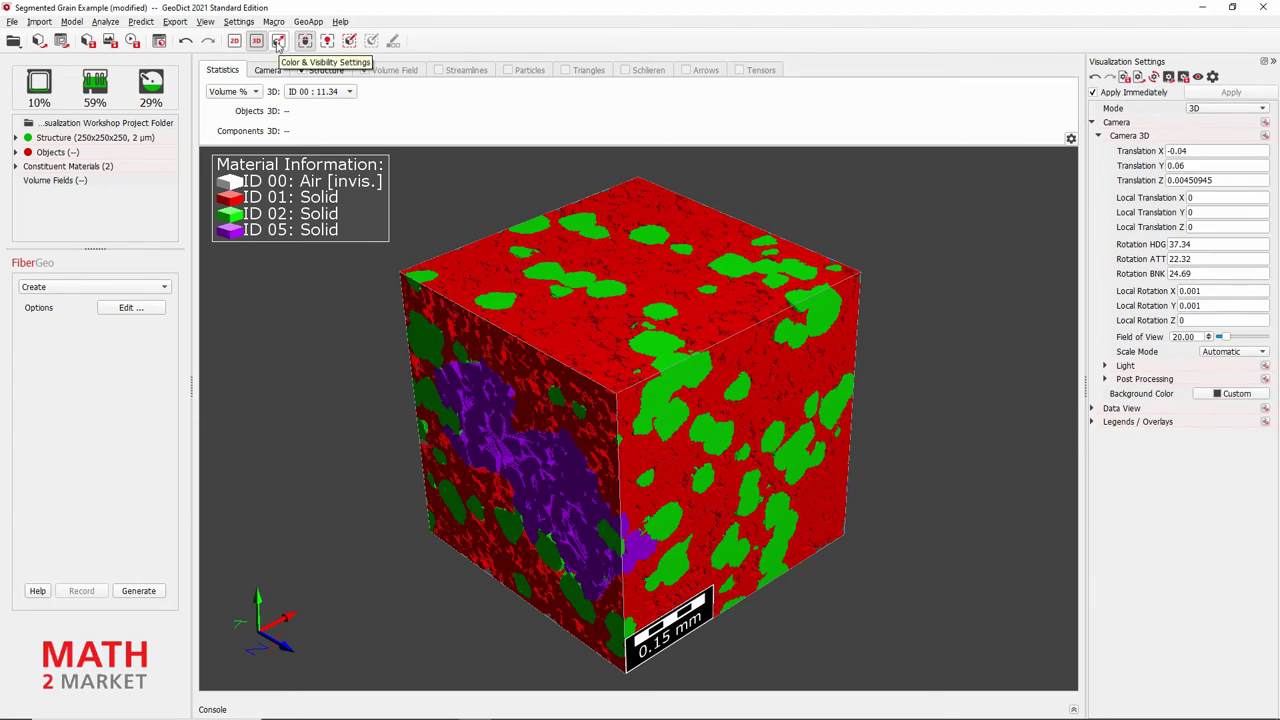
{"action": "left_click", "coordinate": [279, 41]}
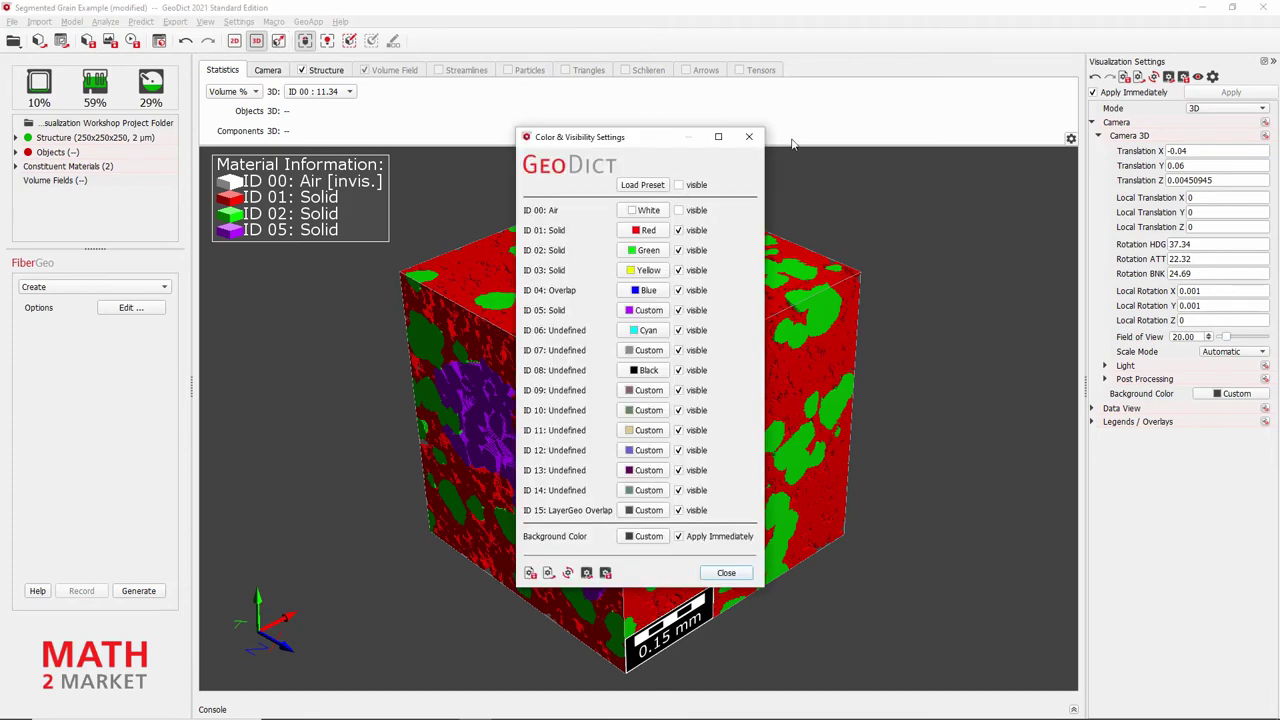
{"action": "left_click", "coordinate": [640, 538]}
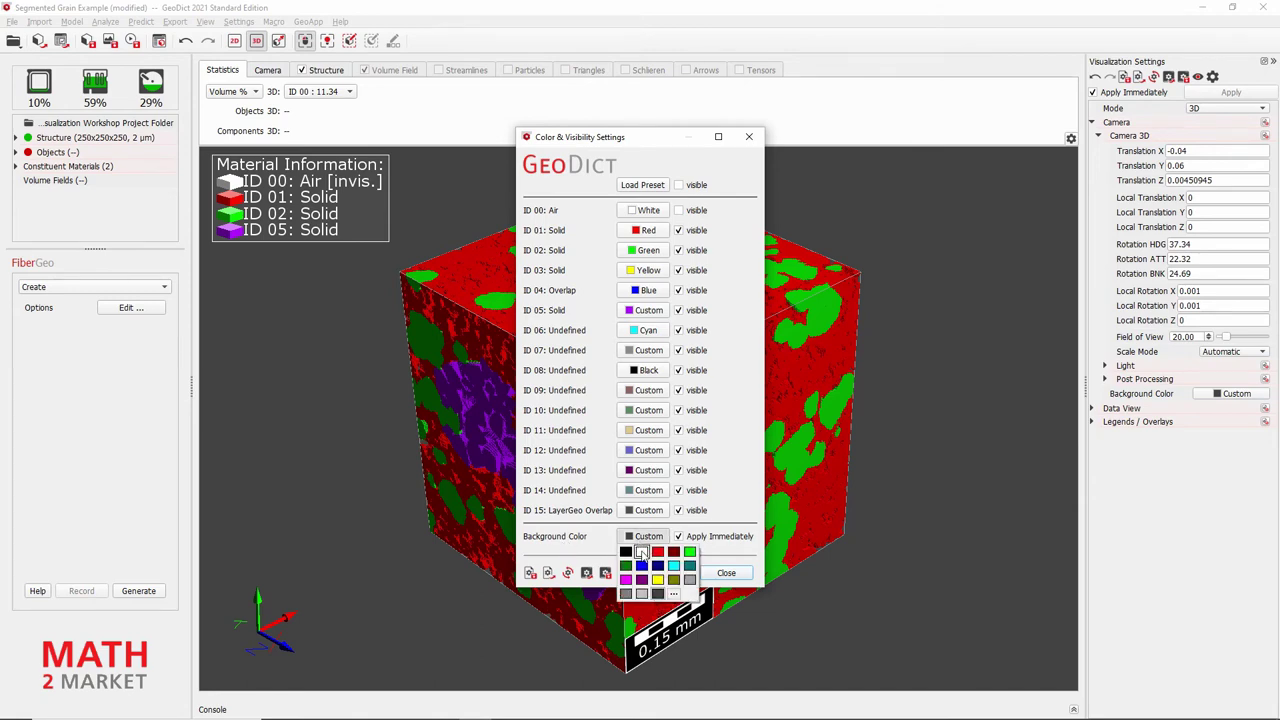
{"action": "left_click", "coordinate": [641, 552]}
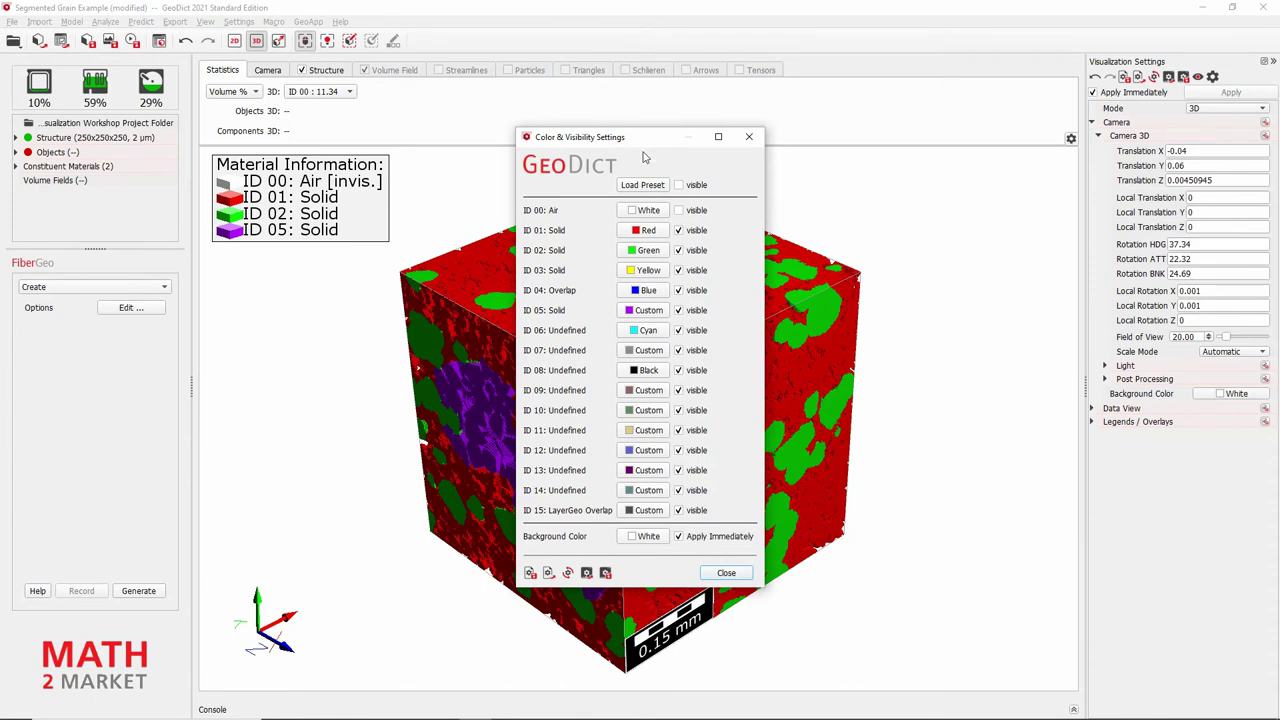
{"action": "left_click_drag", "start_coordinate": [650, 140], "coordinate": [1053, 147]}
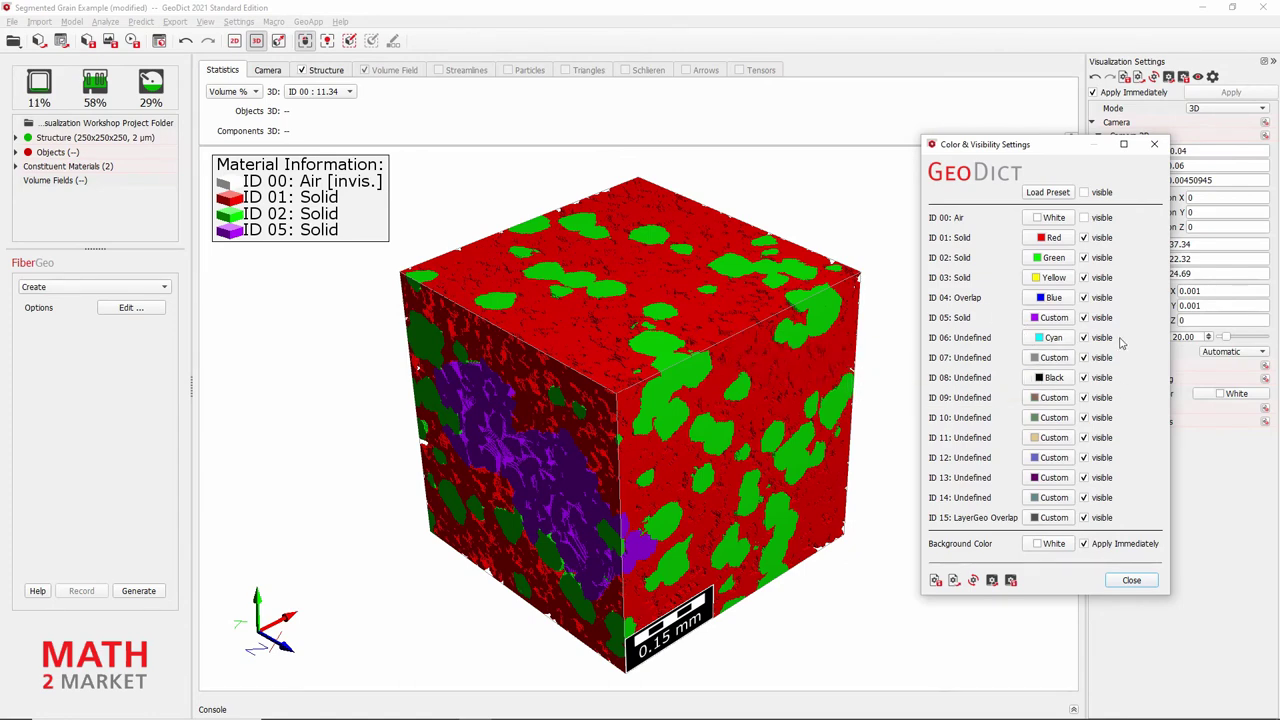
{"action": "left_click", "coordinate": [1055, 242]}
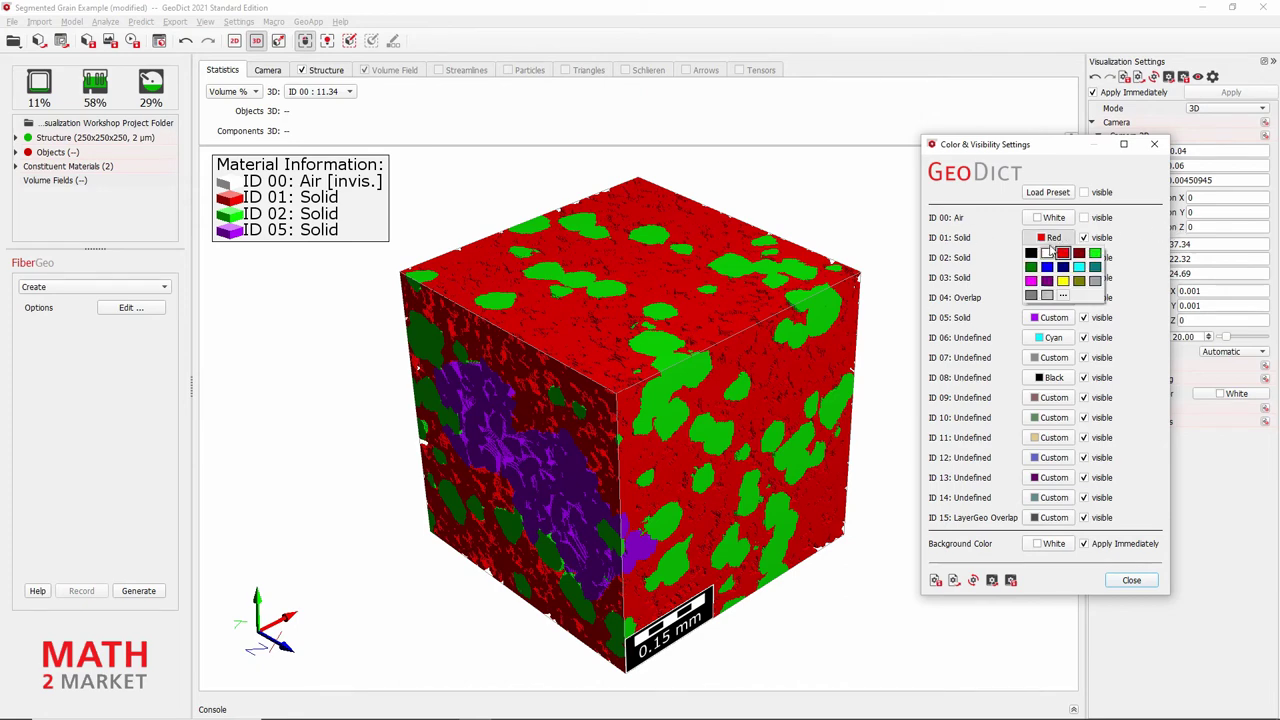
{"action": "left_click", "coordinate": [1046, 254]}
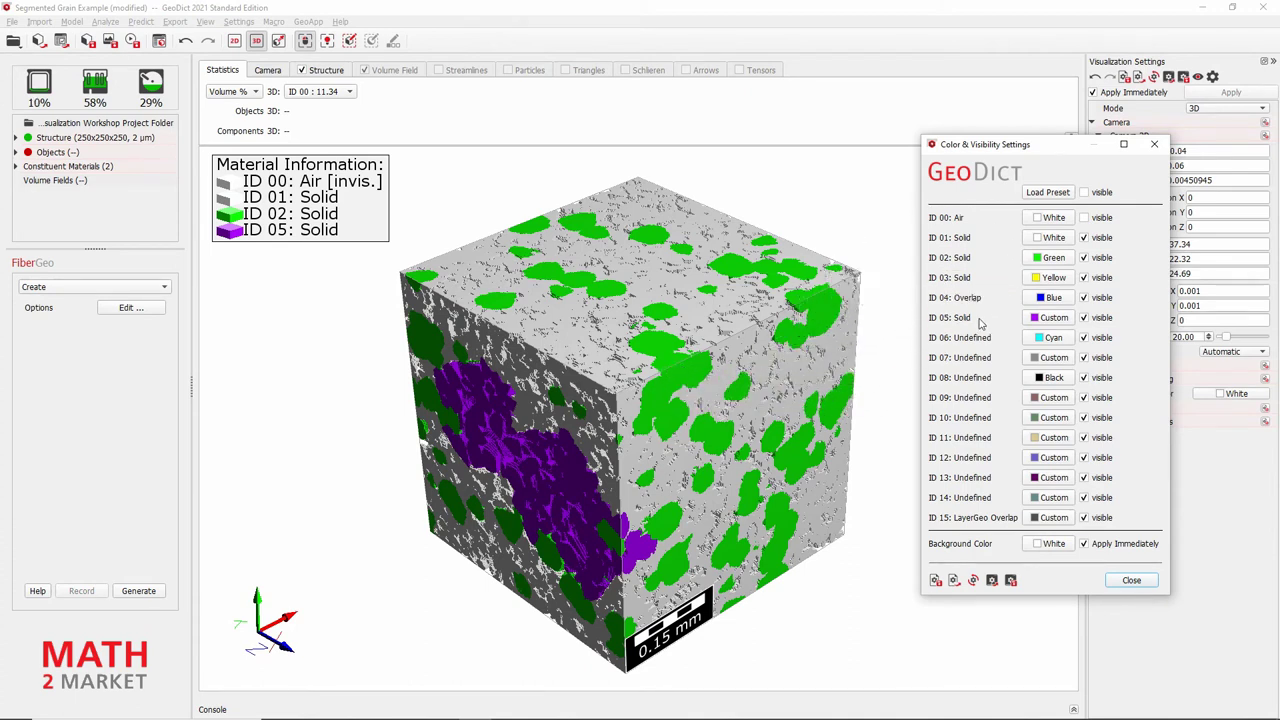
Set the color of solid material ID 02 to dark gray and of solid material ID 05 to red
{"action": "left_click", "coordinate": [1040, 260]}
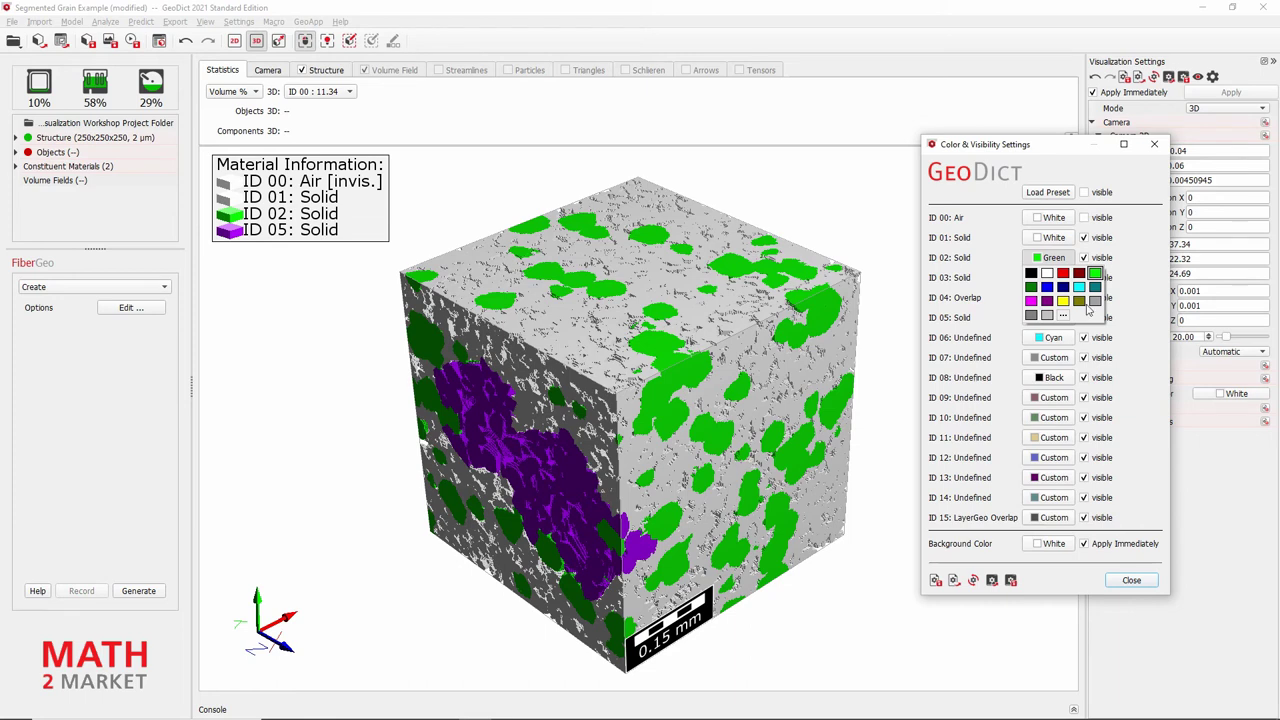
{"action": "left_click", "coordinate": [1031, 315]}
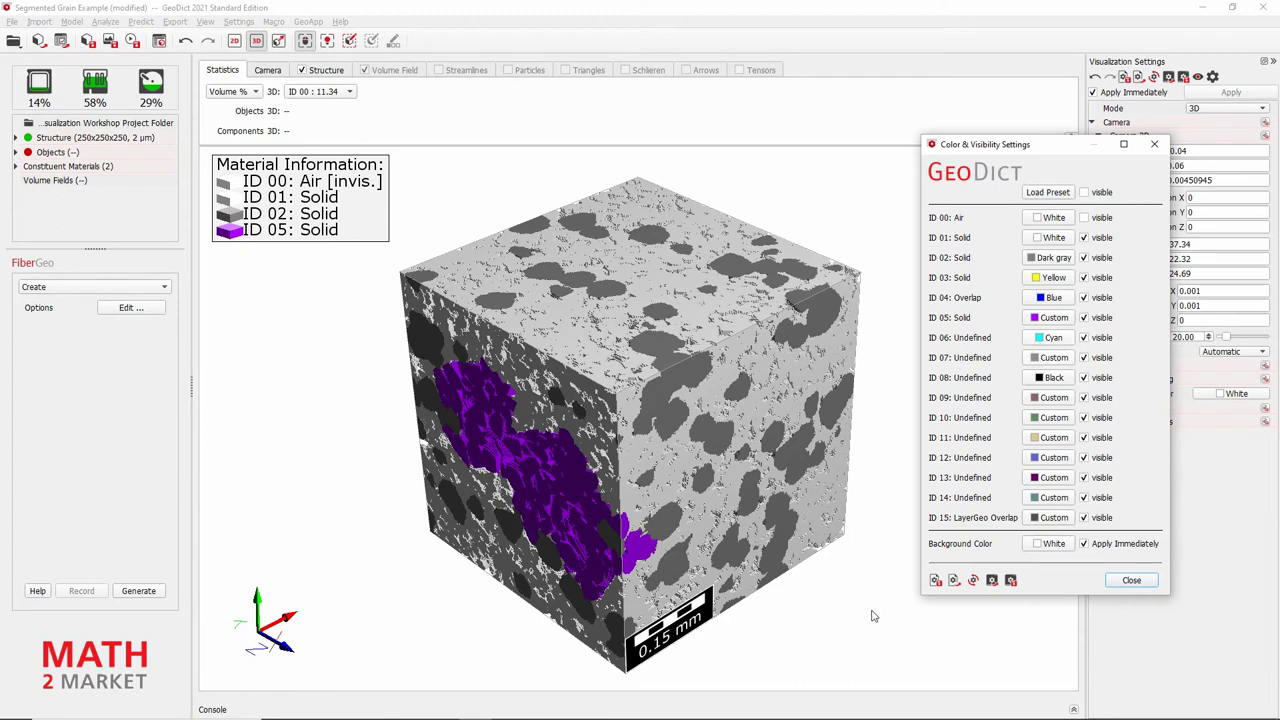
{"action": "mouse_move", "coordinate": [486, 440]}
{"action": "left_click", "coordinate": [1045, 318]}
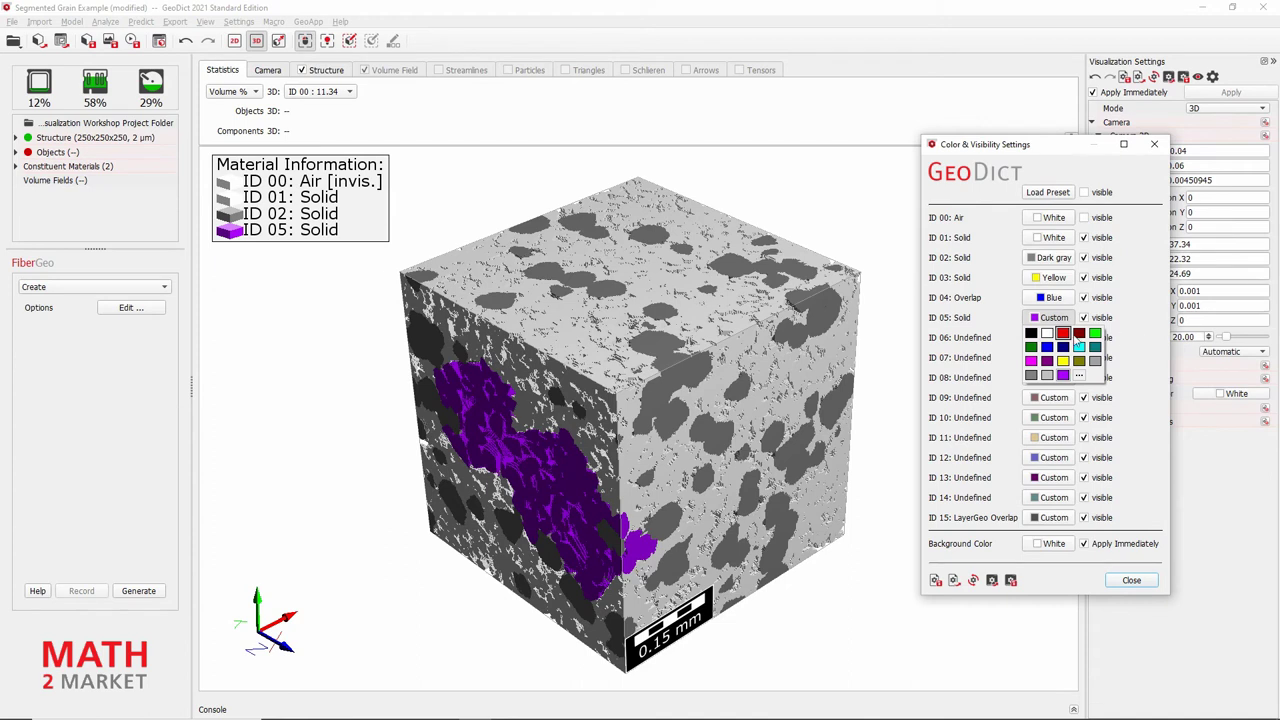
{"action": "left_click", "coordinate": [1062, 334]}
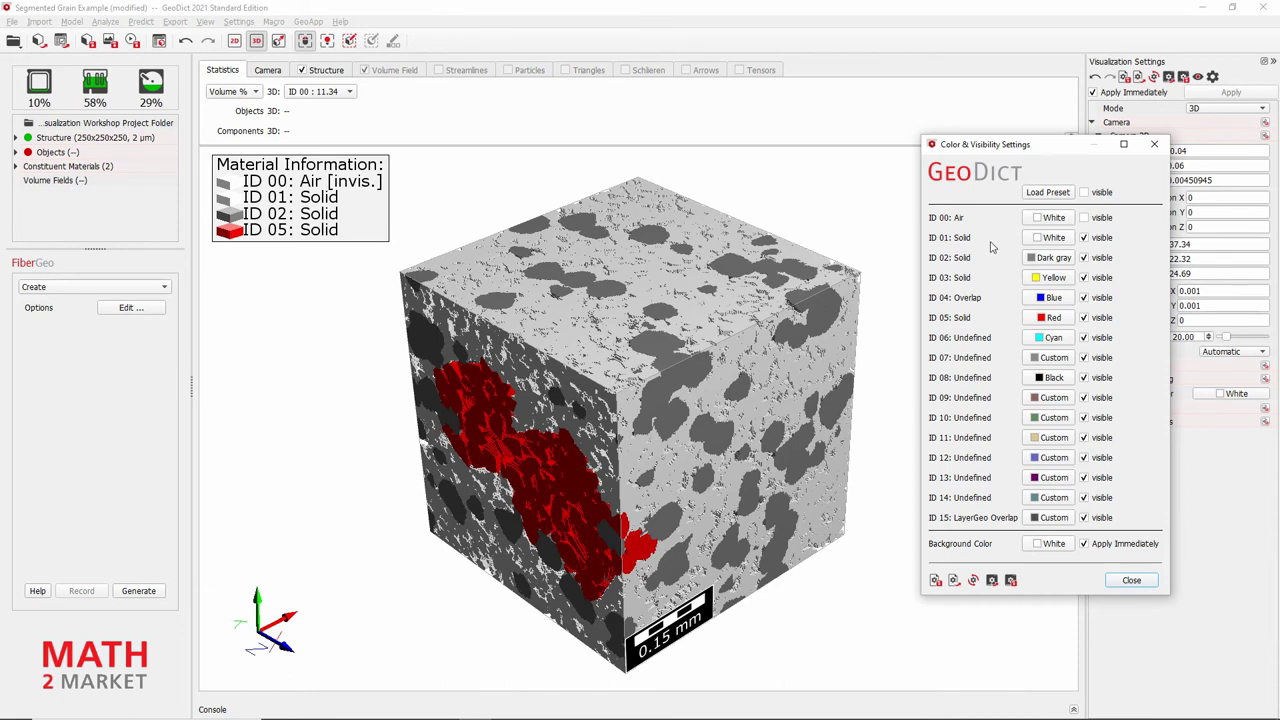
Hide solid materials ID 05 and ID 02, make both visible again, and close the color and visibility settings
{"action": "left_click", "coordinate": [1084, 318]}
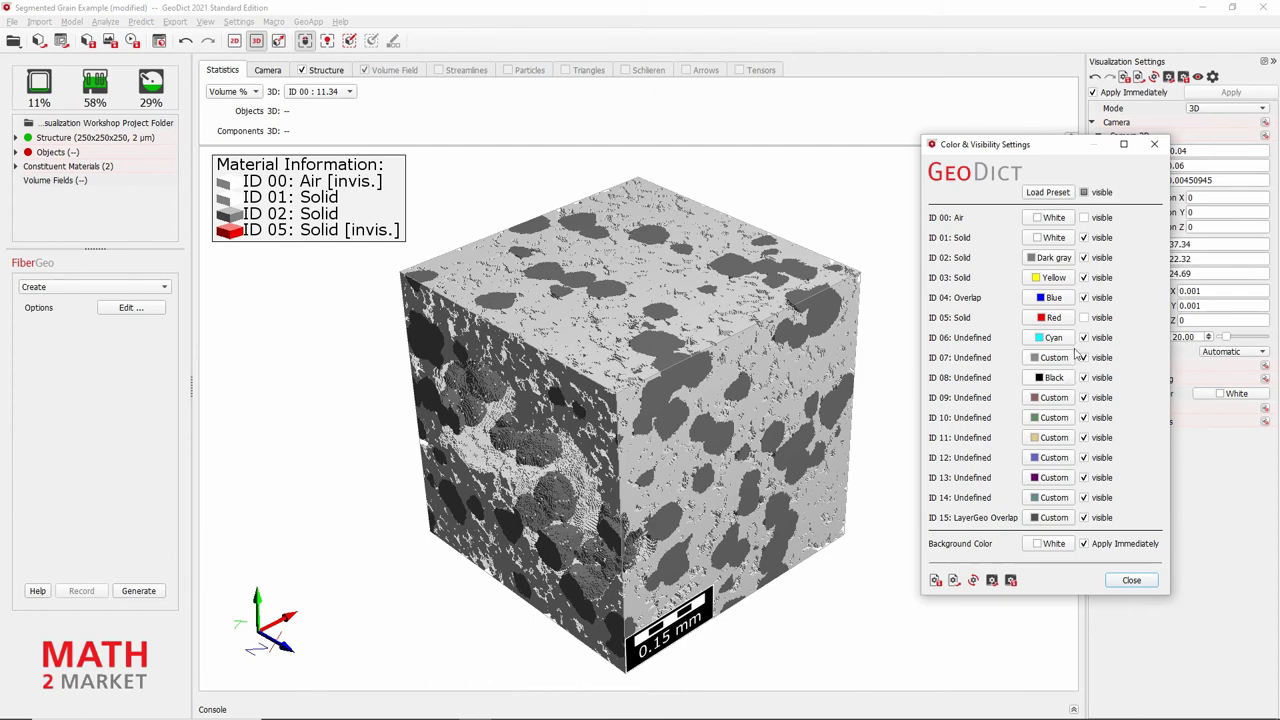
{"action": "left_click", "coordinate": [1085, 258]}
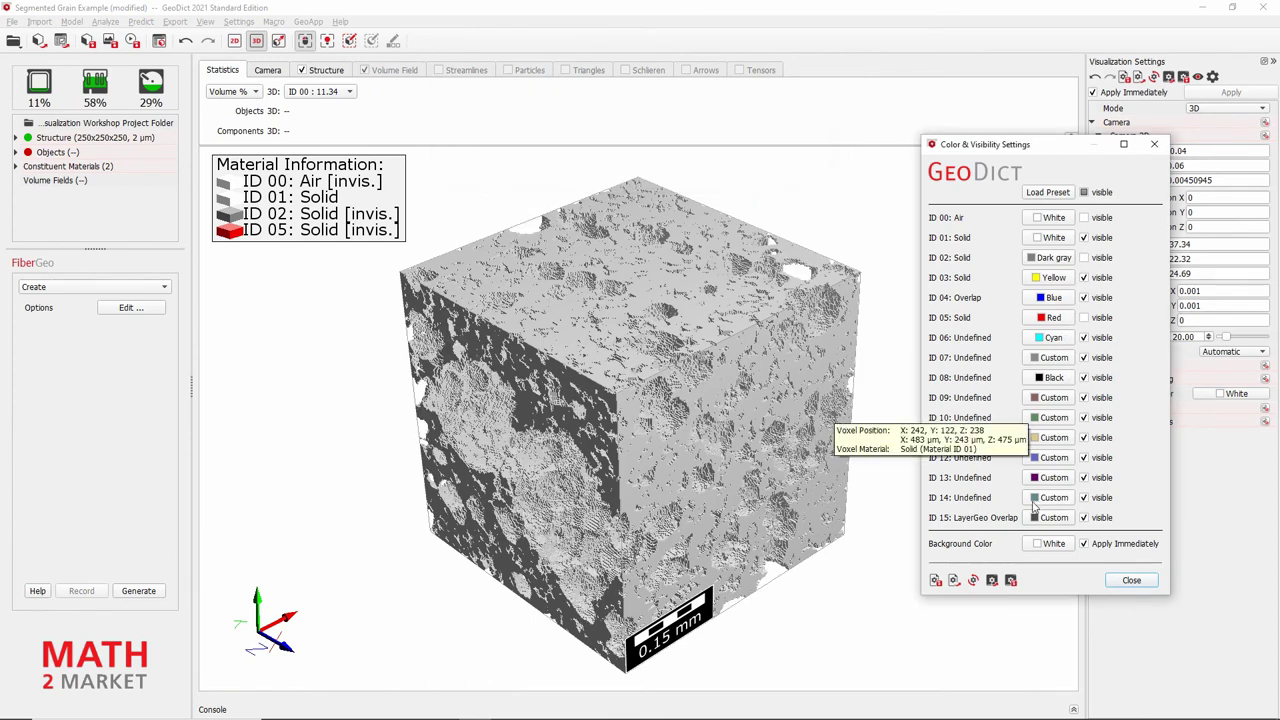
{"action": "left_click", "coordinate": [1110, 317]}
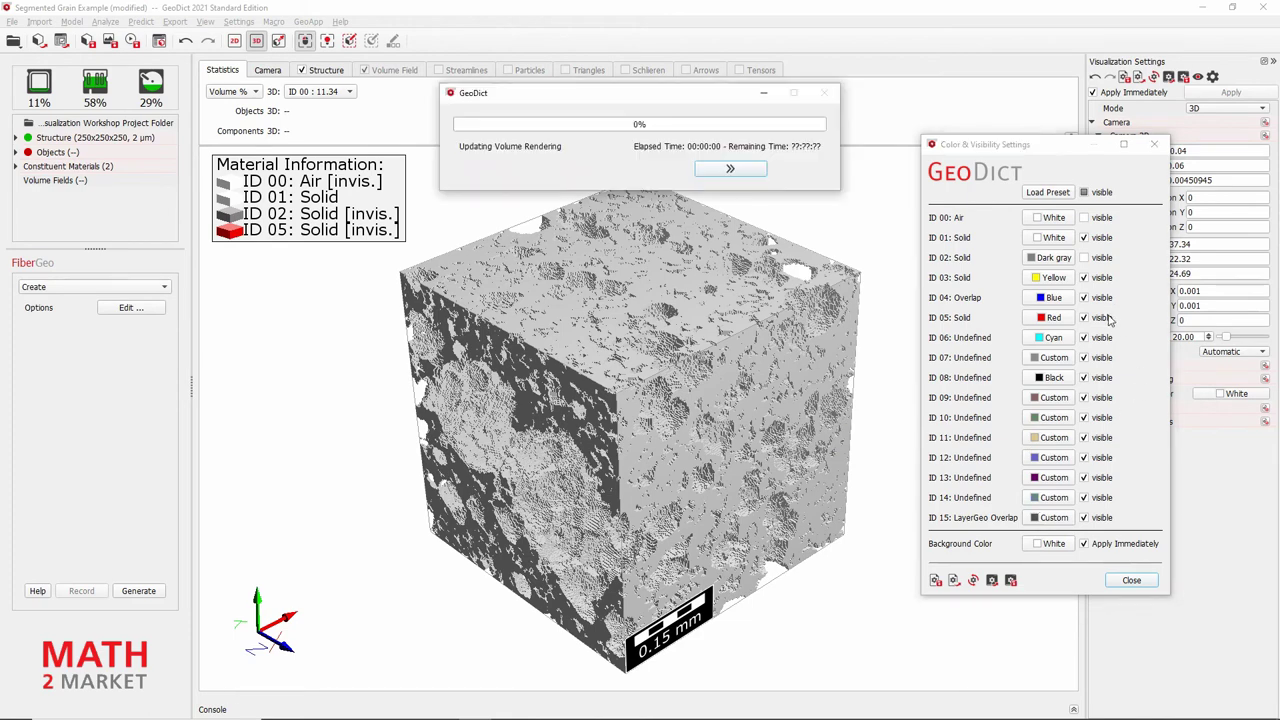
{"action": "left_click", "coordinate": [1104, 258]}
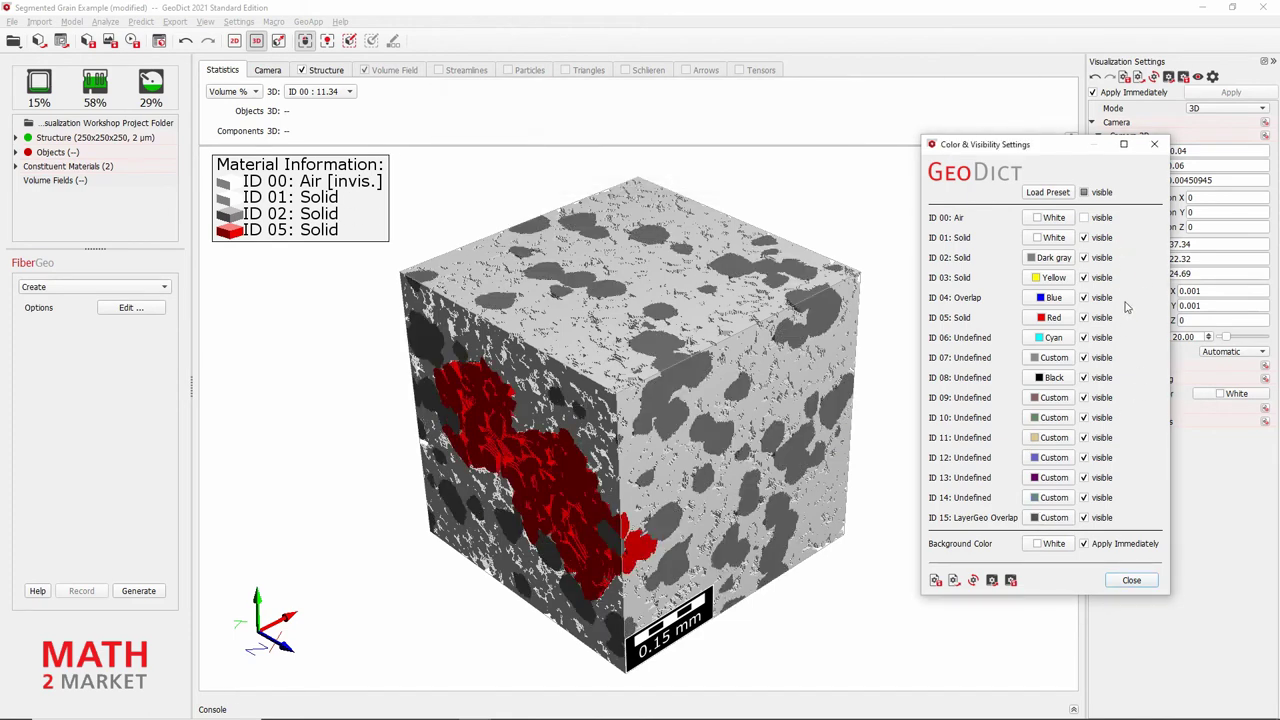
{"action": "left_click", "coordinate": [1131, 581]}
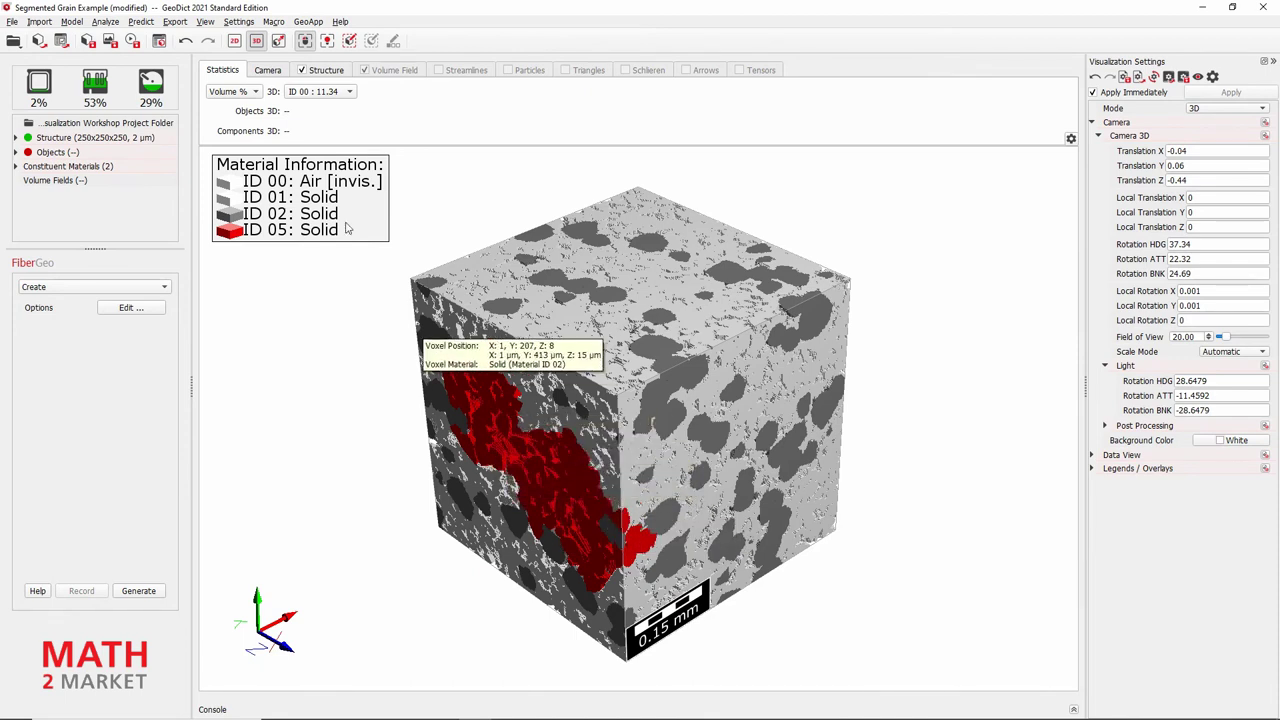
Rotate the light to about HDG -63.7, ATT -35.4 and BNK 19.0, and return to camera control
{"action": "left_click", "coordinate": [327, 42]}
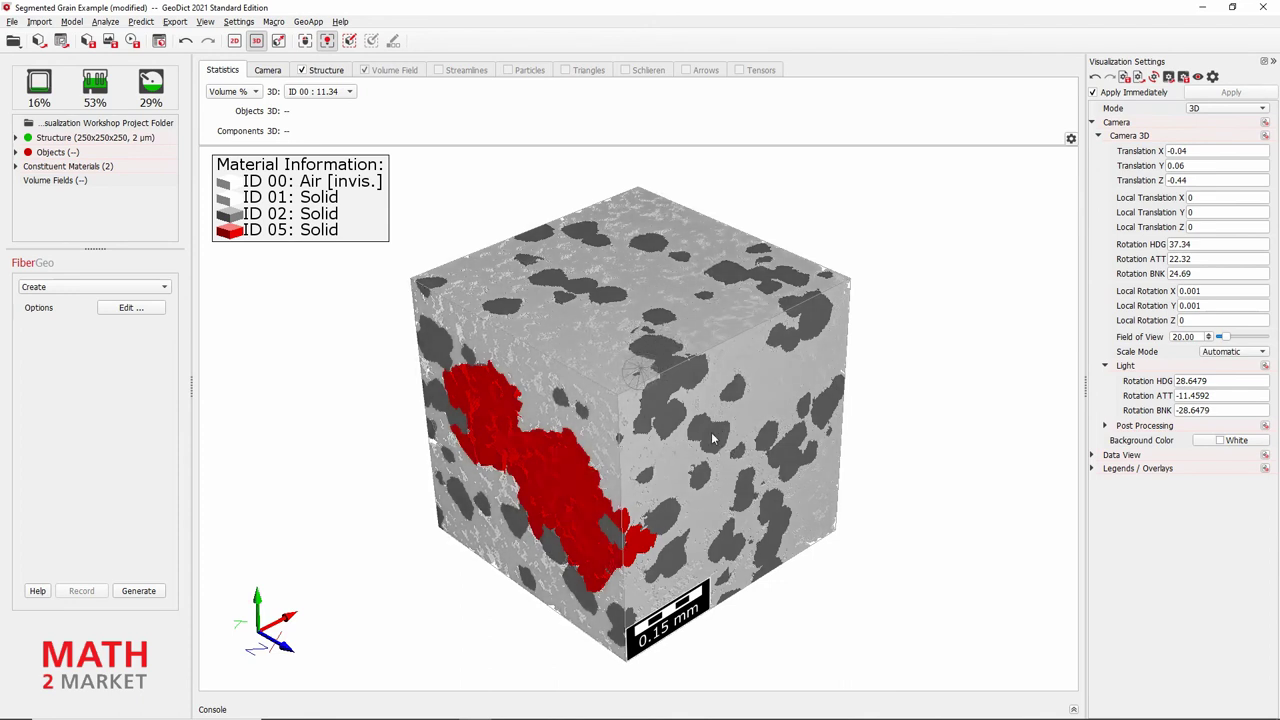
{"action": "left_click_drag", "start_coordinate": [638, 465], "coordinate": [268, 548]}
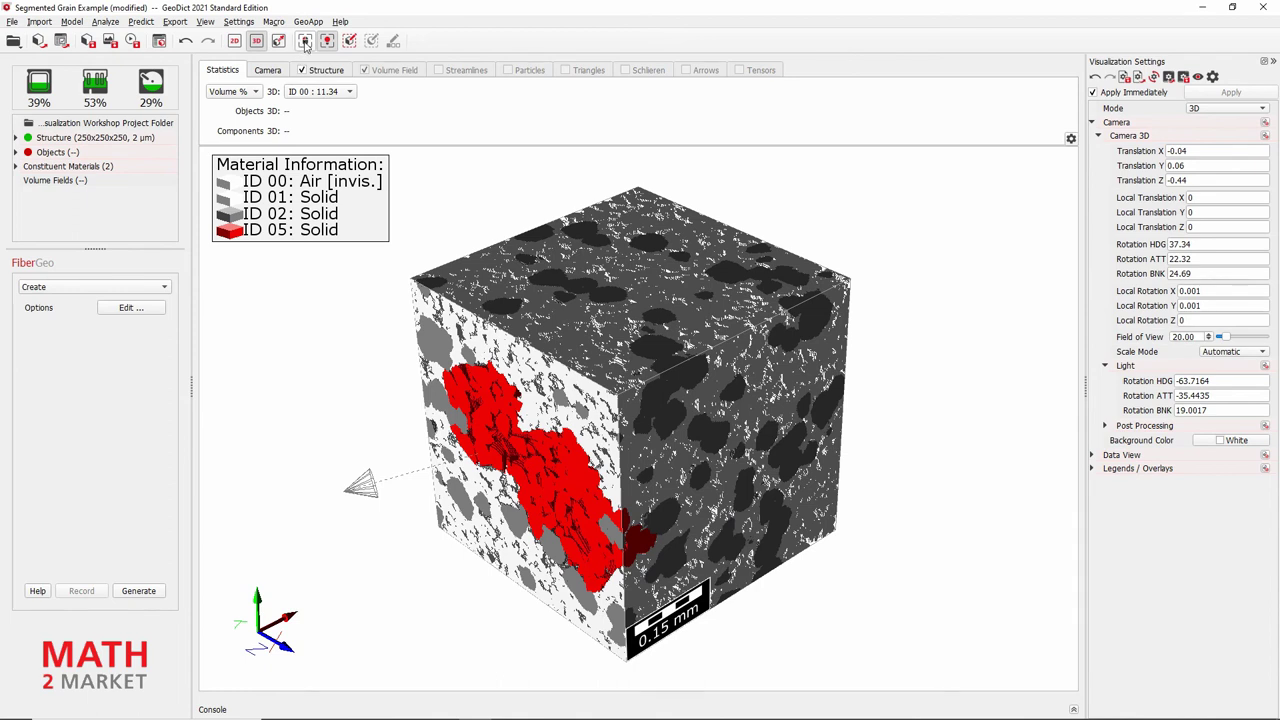
{"action": "left_click", "coordinate": [305, 41]}
{"action": "mouse_move", "coordinate": [577, 400]}
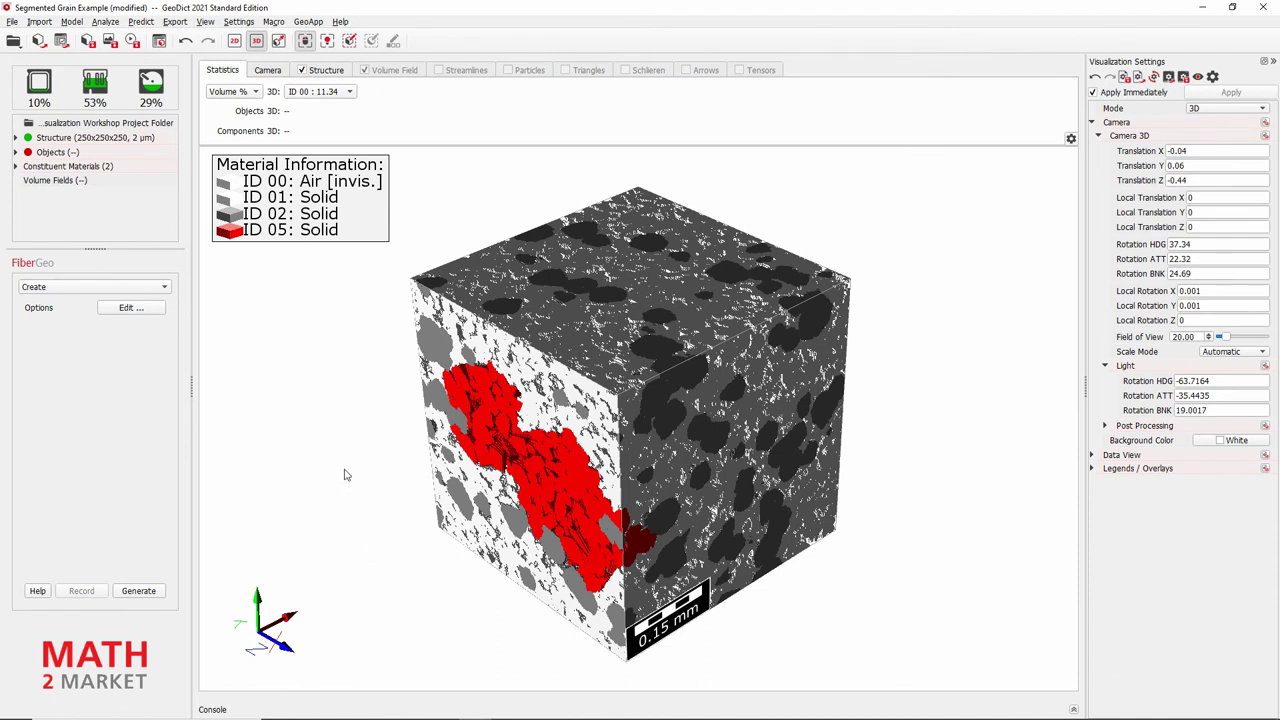
Turn on Show Outlines, Show Halo and Global Lighting for the 3D view
{"action": "left_click", "coordinate": [268, 71]}
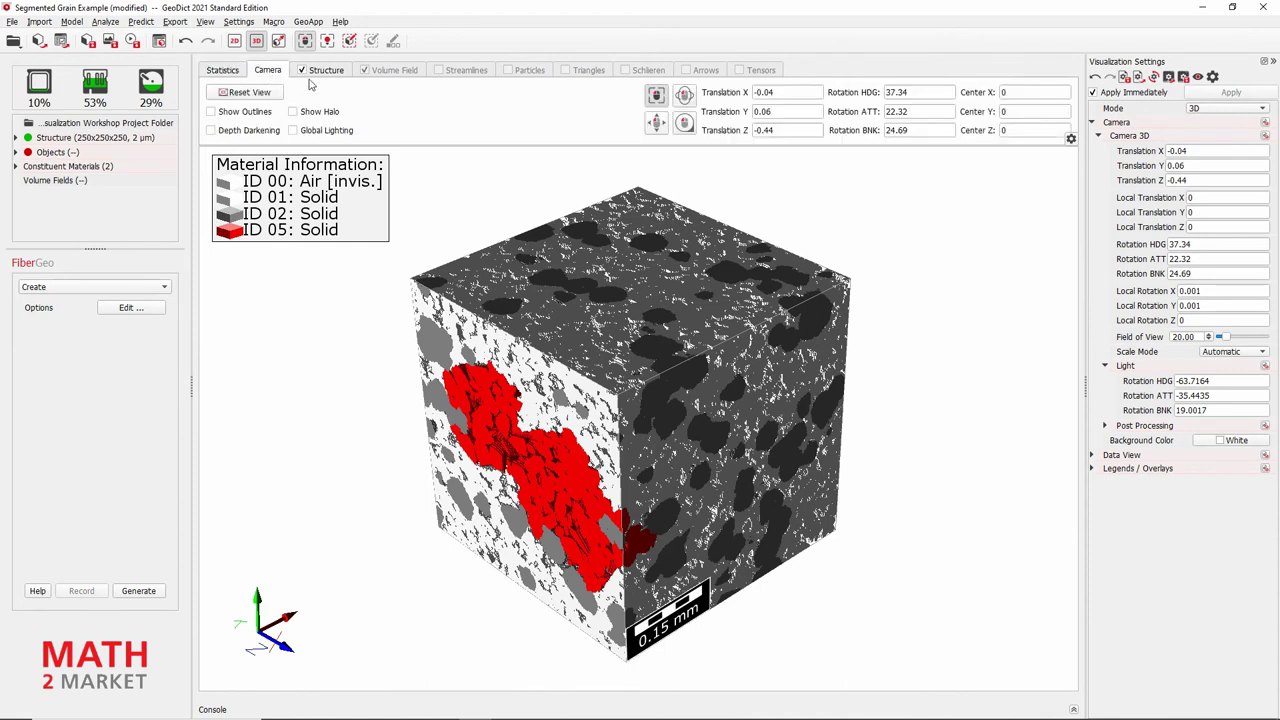
{"action": "left_click", "coordinate": [265, 114]}
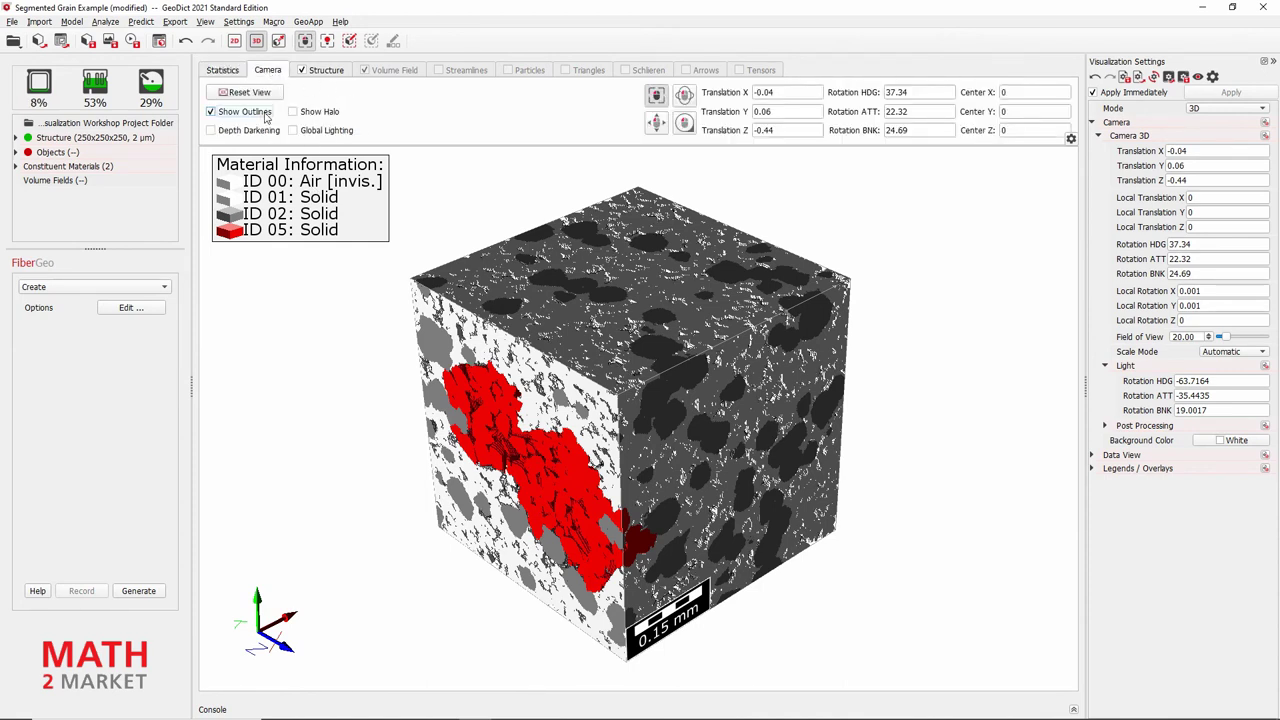
{"action": "left_click", "coordinate": [311, 114]}
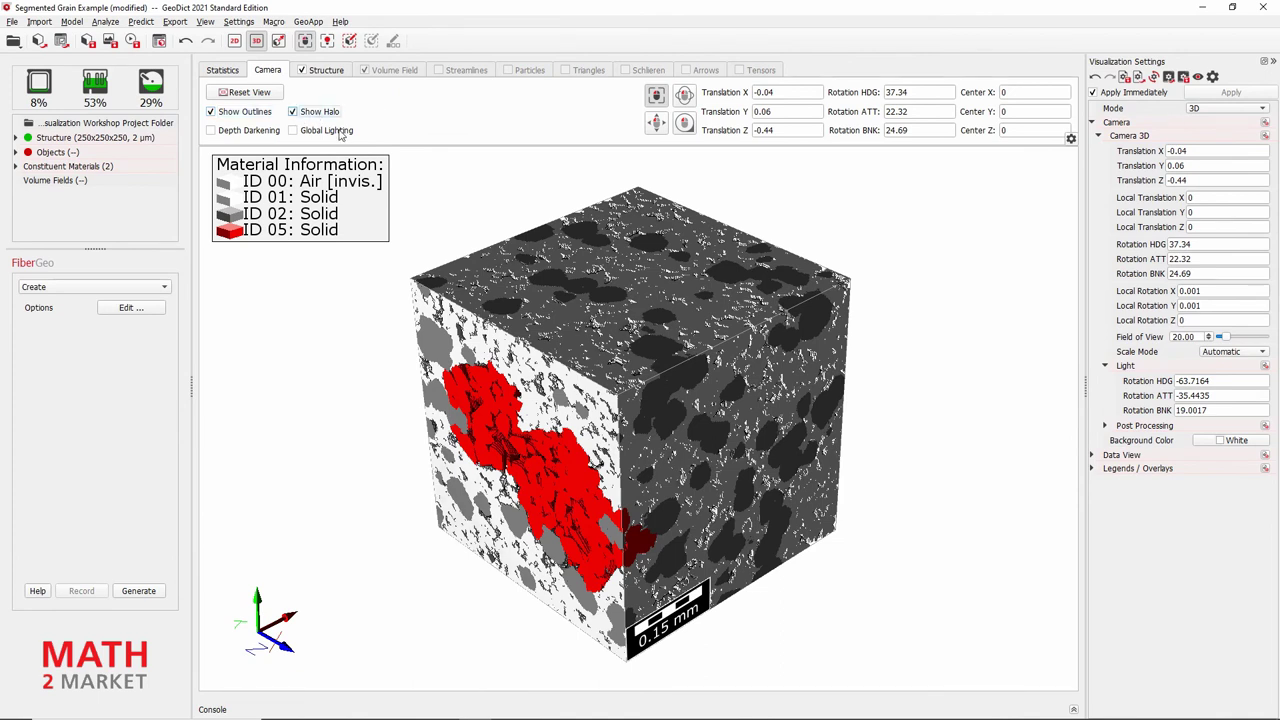
{"action": "left_click", "coordinate": [338, 132]}
Display the structure with the Smooth Renderer and inspect its surfaces from a slightly different angle
{"action": "left_click", "coordinate": [325, 72]}
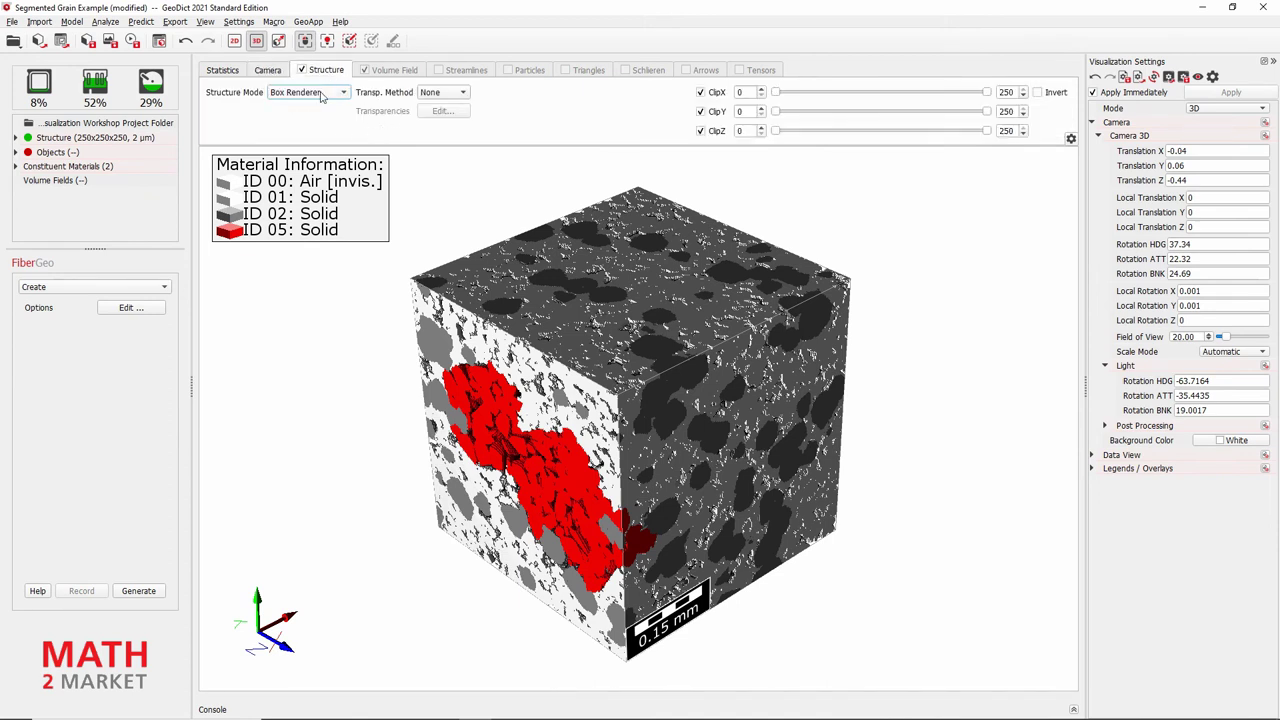
{"action": "left_click", "coordinate": [343, 93]}
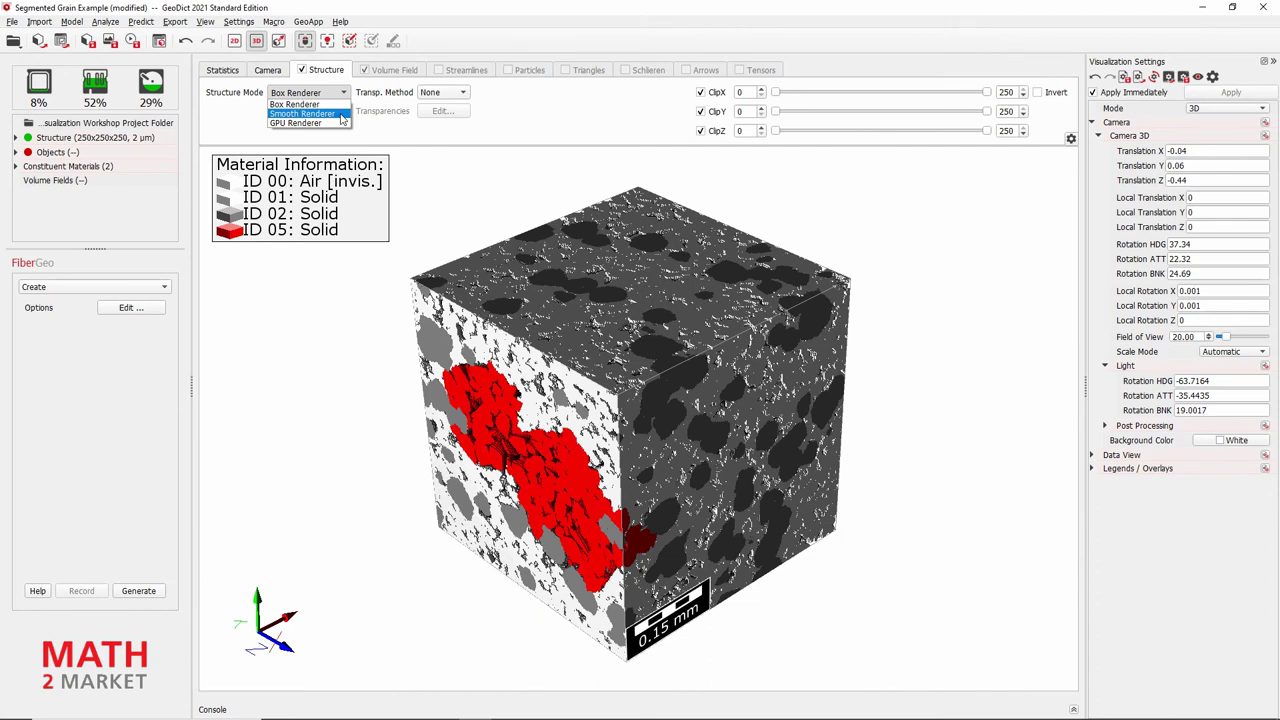
{"action": "left_click", "coordinate": [302, 113]}
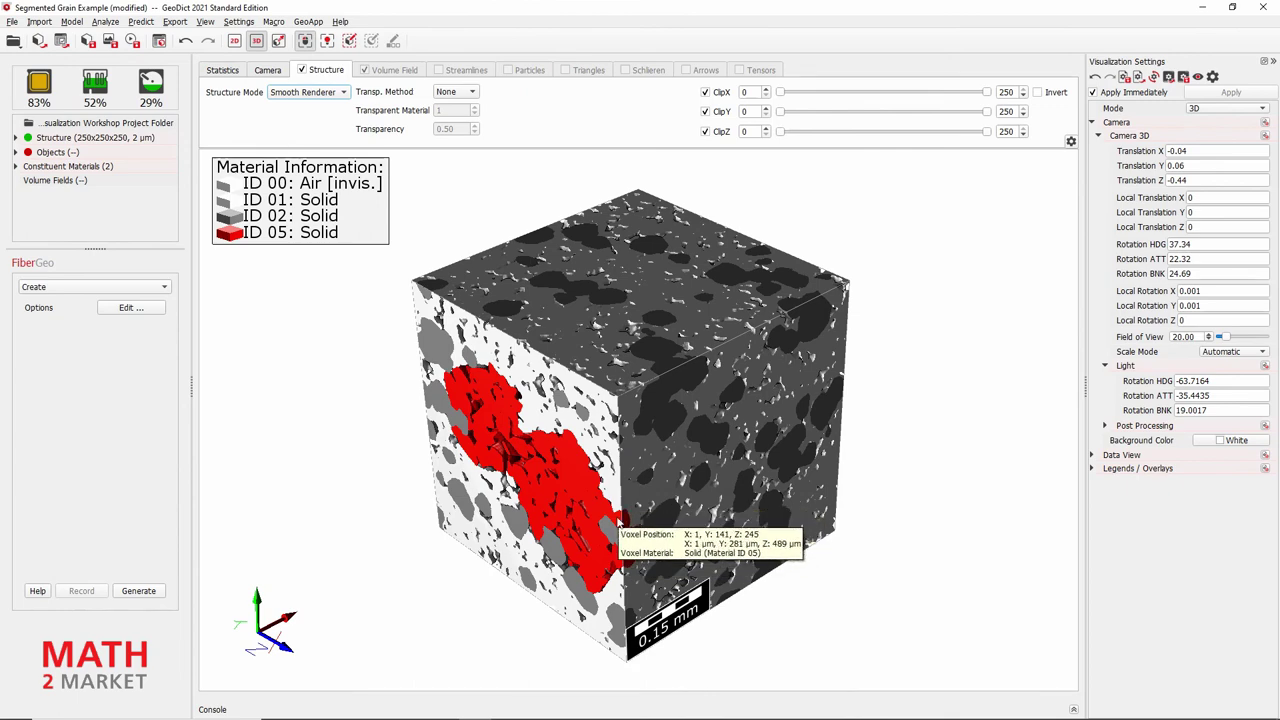
{"action": "left_click_drag", "start_coordinate": [619, 522], "coordinate": [440, 300]}
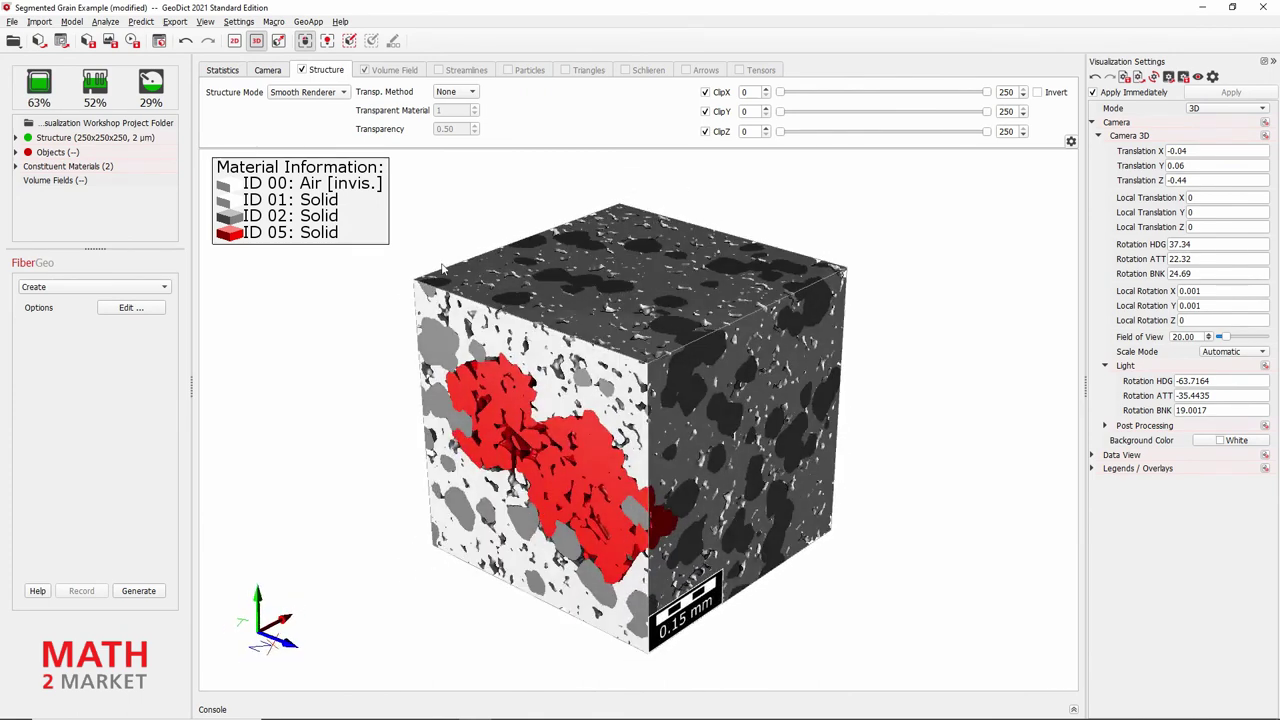
Try the GPU Renderer as the structure mode and rotate the cube to inspect the rendering
{"action": "left_click", "coordinate": [321, 92]}
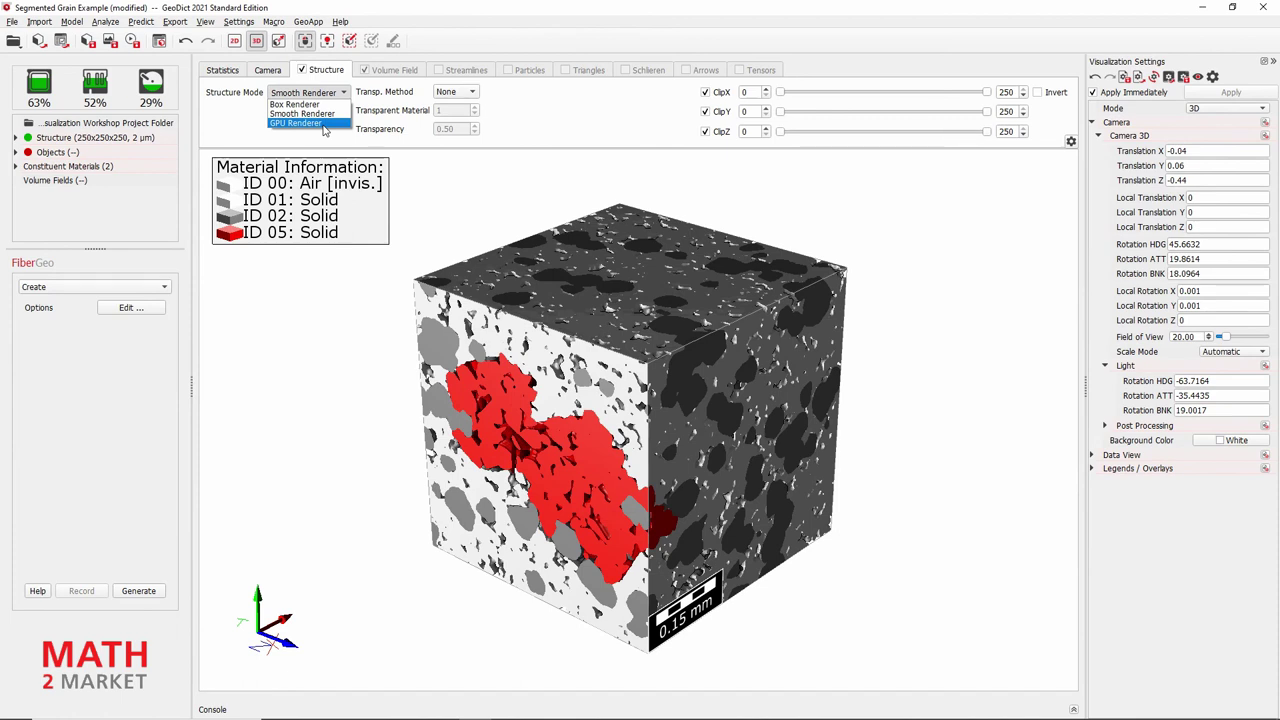
{"action": "left_click", "coordinate": [323, 125]}
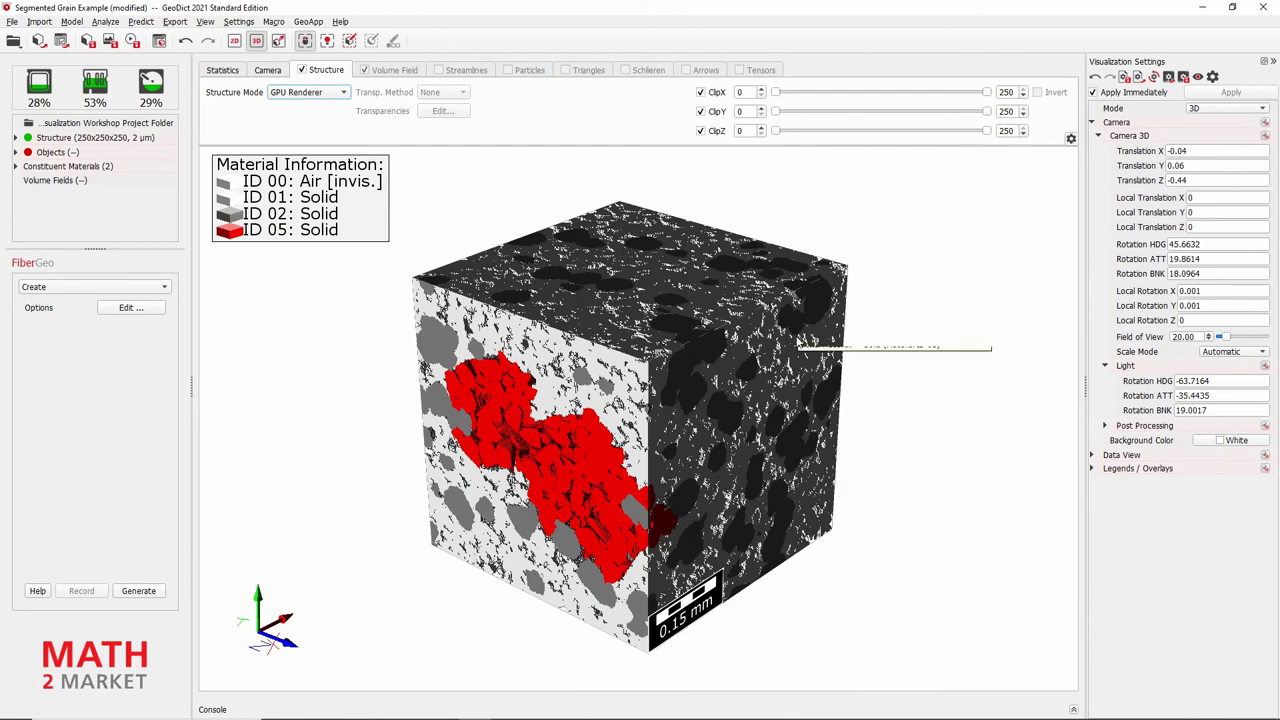
{"action": "left_click_drag", "start_coordinate": [760, 400], "coordinate": [737, 380]}
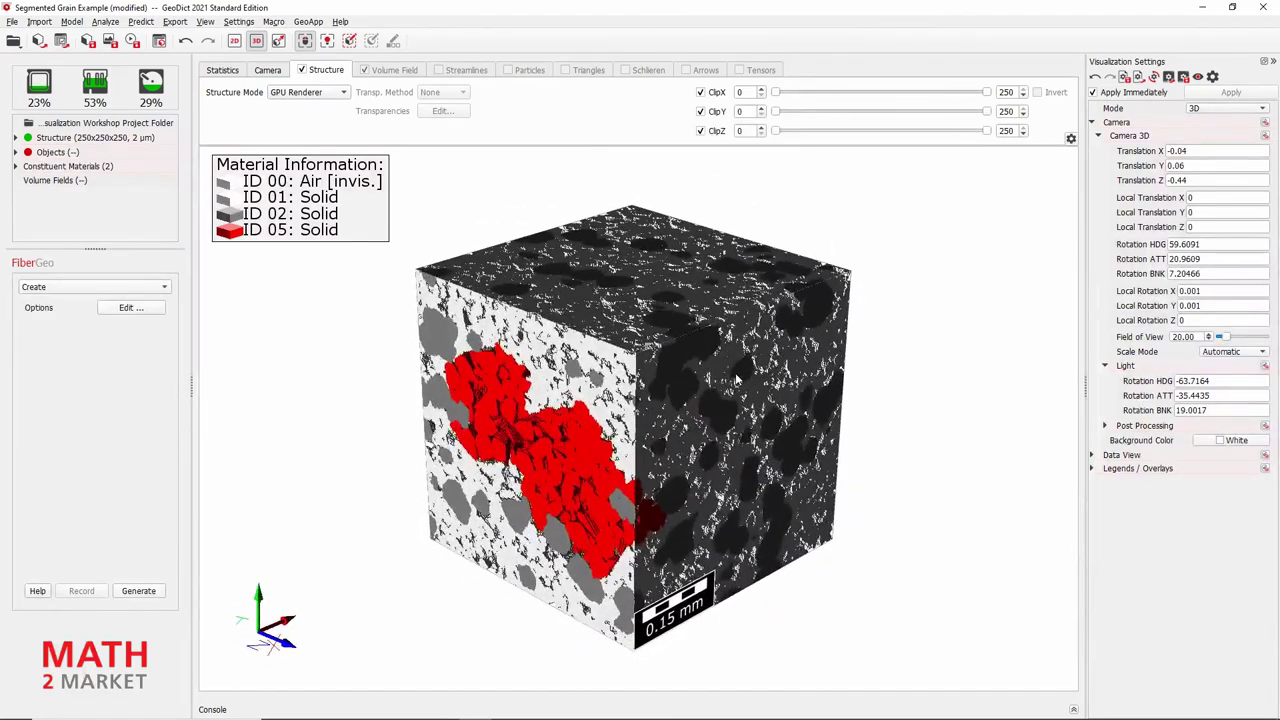
Switch the structure mode back to Smooth Renderer and rotate the cube slightly
{"action": "left_click", "coordinate": [342, 93]}
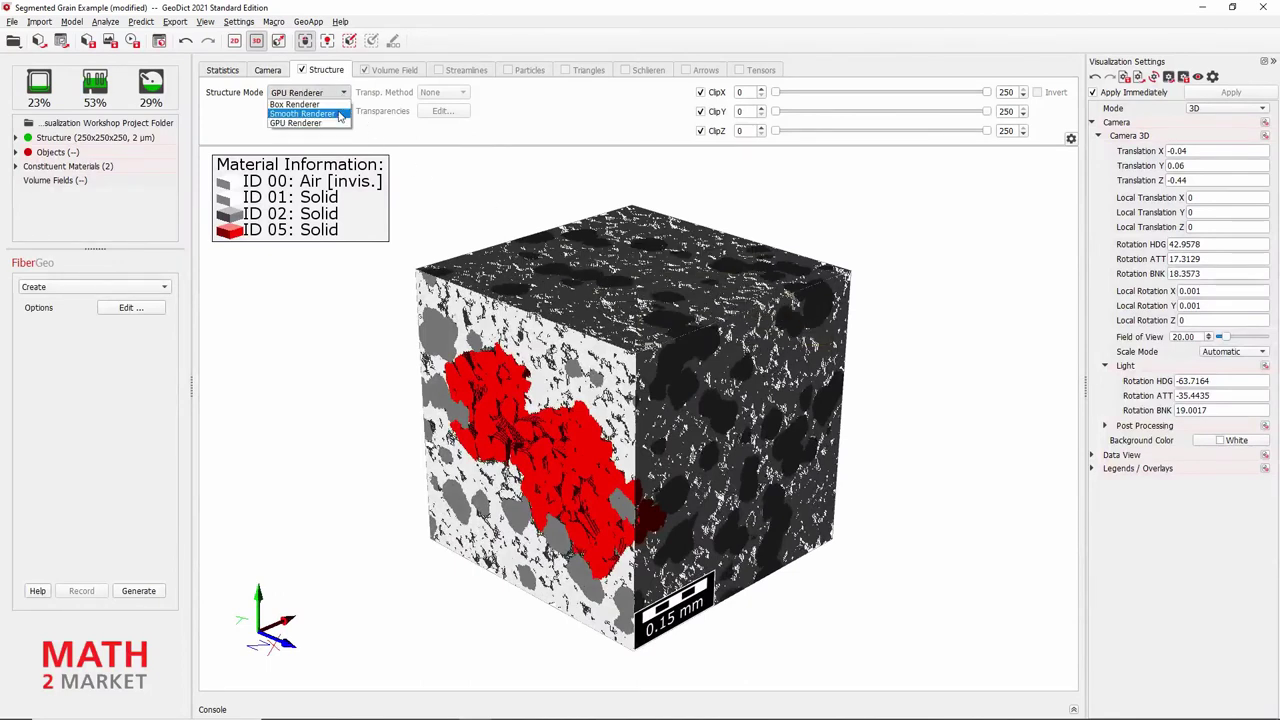
{"action": "left_click", "coordinate": [303, 113]}
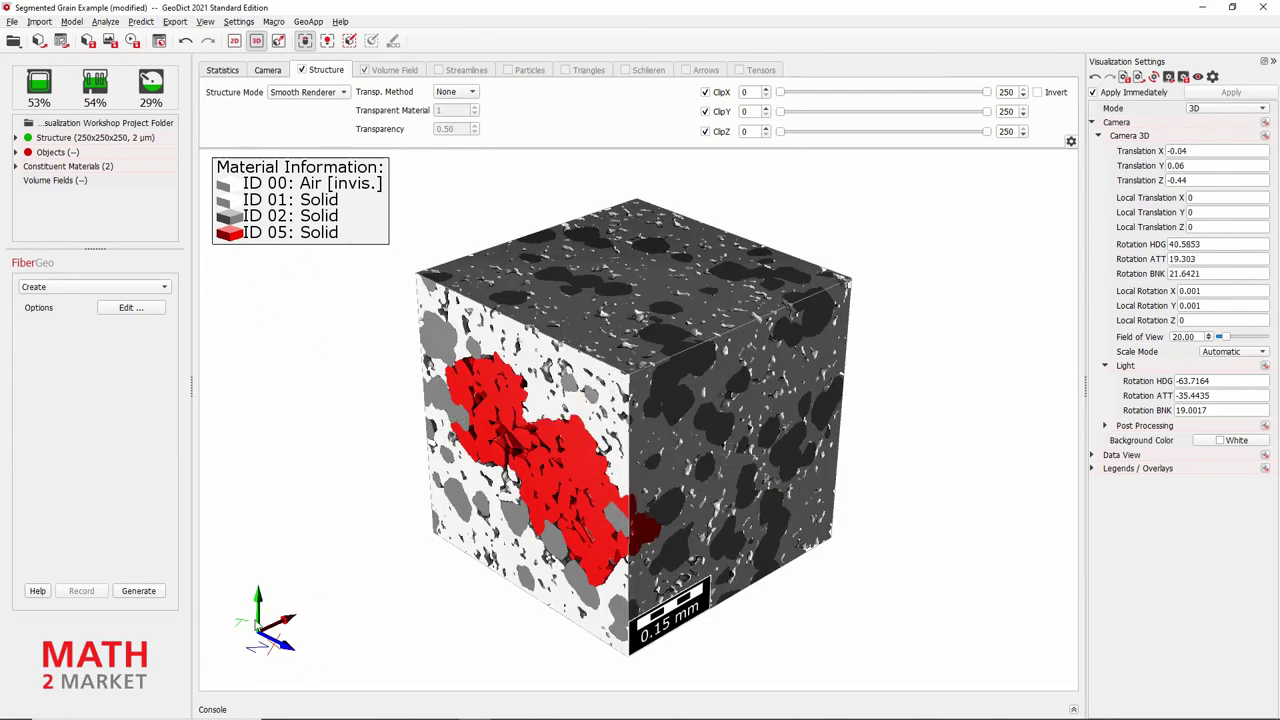
{"action": "left_click_drag", "start_coordinate": [430, 452], "coordinate": [486, 470]}
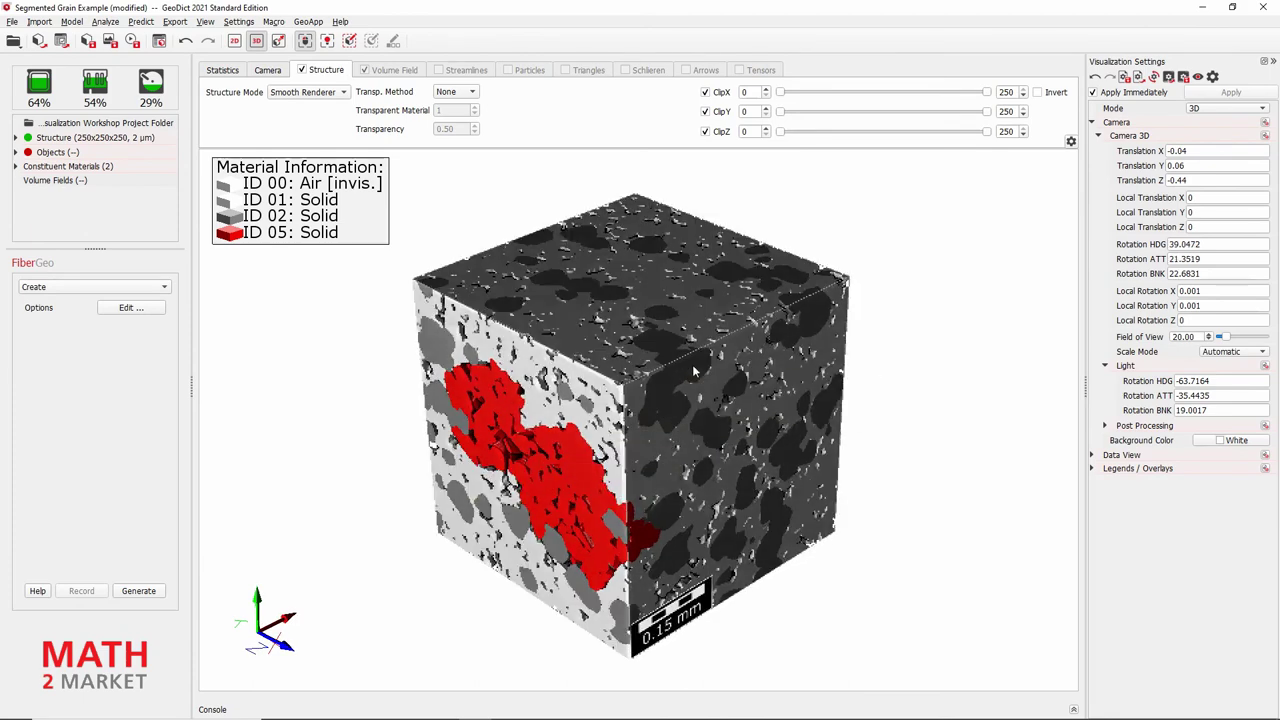
Hide the bounding box, scale bar, axes, material legend, status information and status bar from the view
{"action": "left_click", "coordinate": [205, 22]}
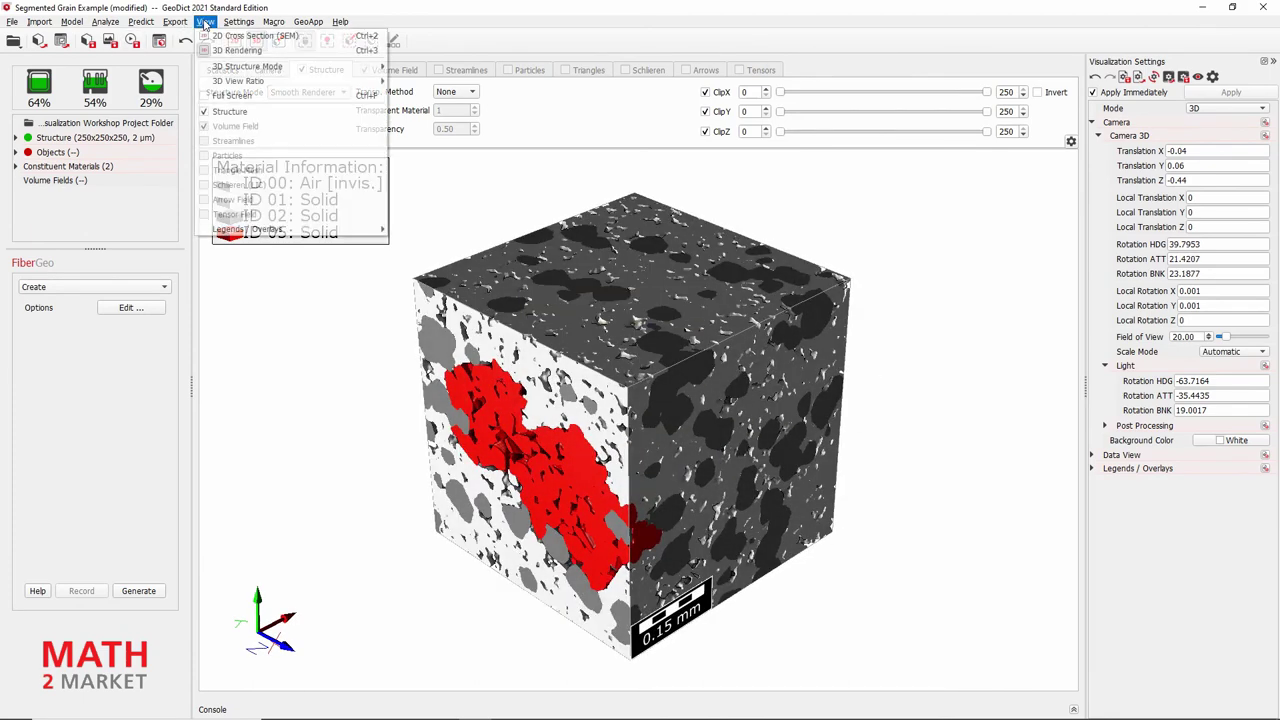
{"action": "mouse_move", "coordinate": [289, 235]}
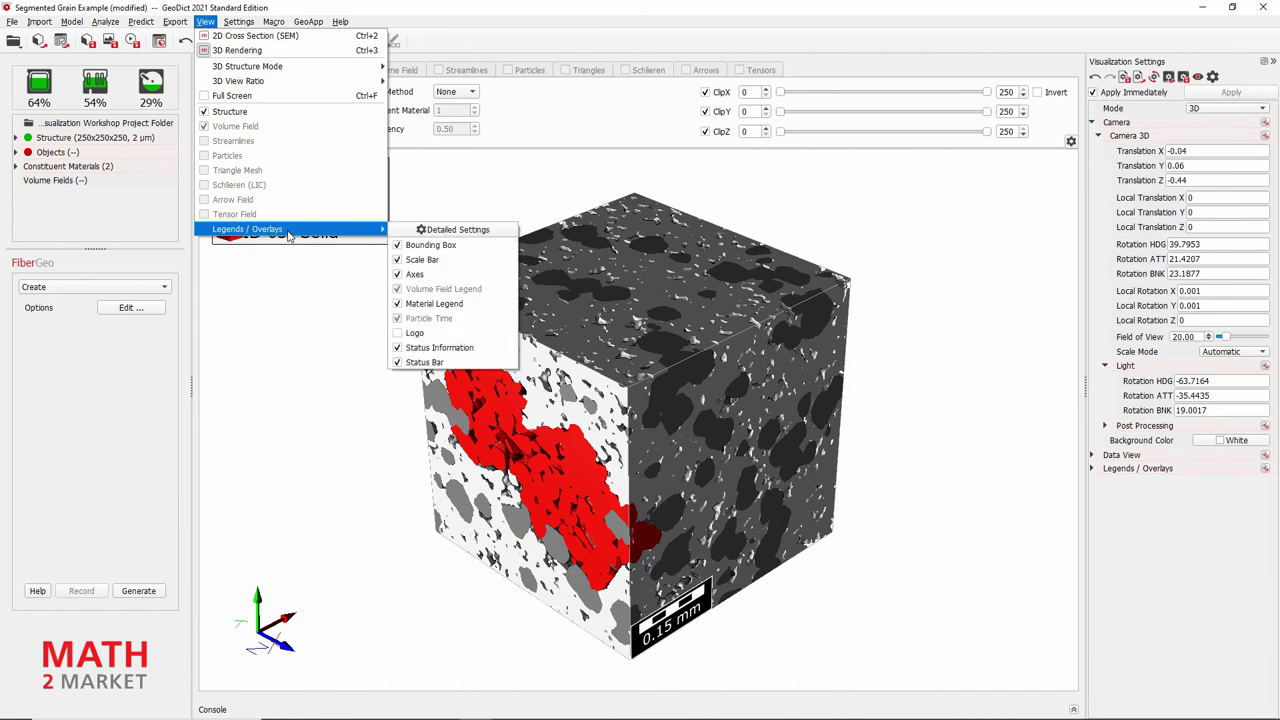
{"action": "left_click", "coordinate": [399, 246]}
{"action": "left_click", "coordinate": [399, 260]}
{"action": "left_click", "coordinate": [399, 275]}
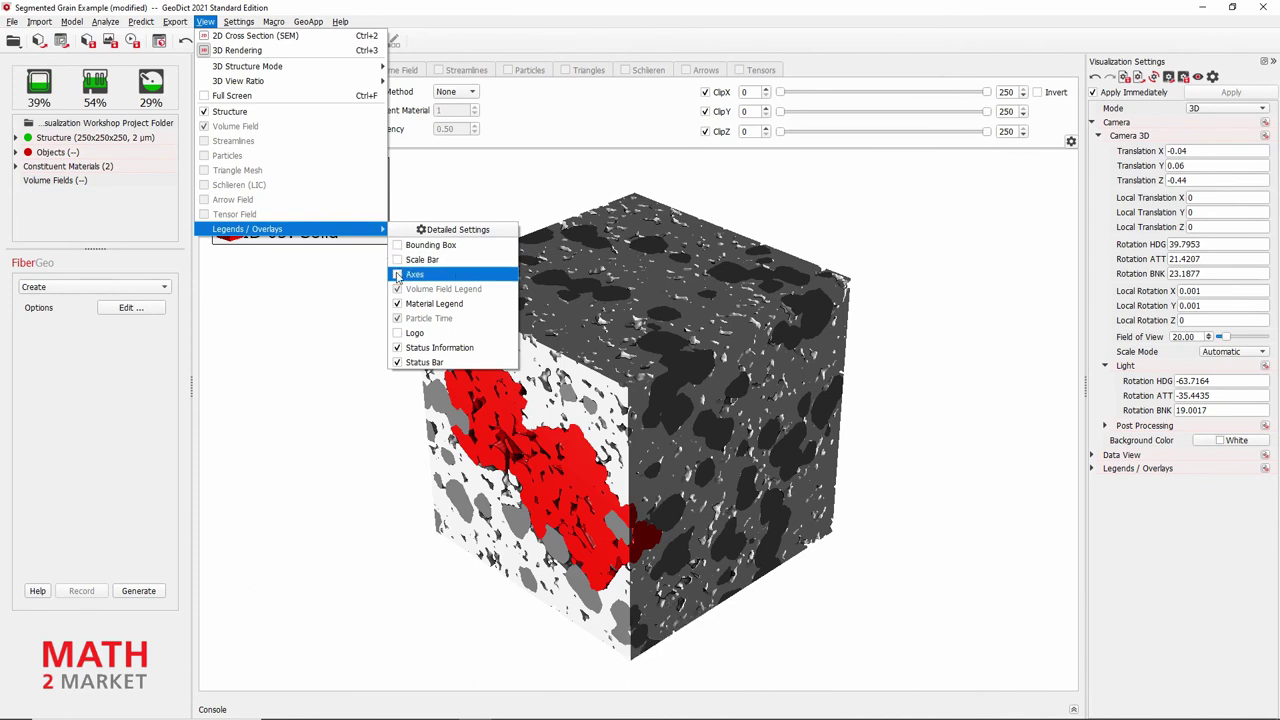
{"action": "left_click", "coordinate": [398, 303]}
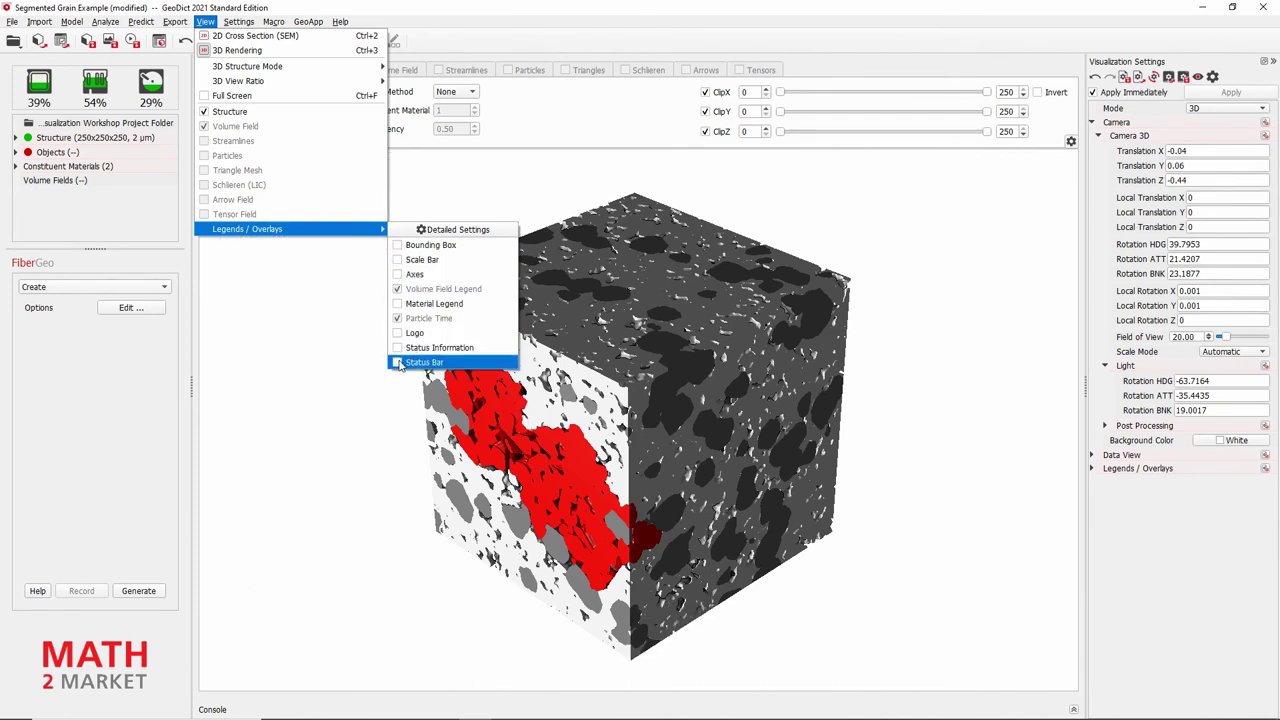
{"action": "left_click", "coordinate": [399, 362]}
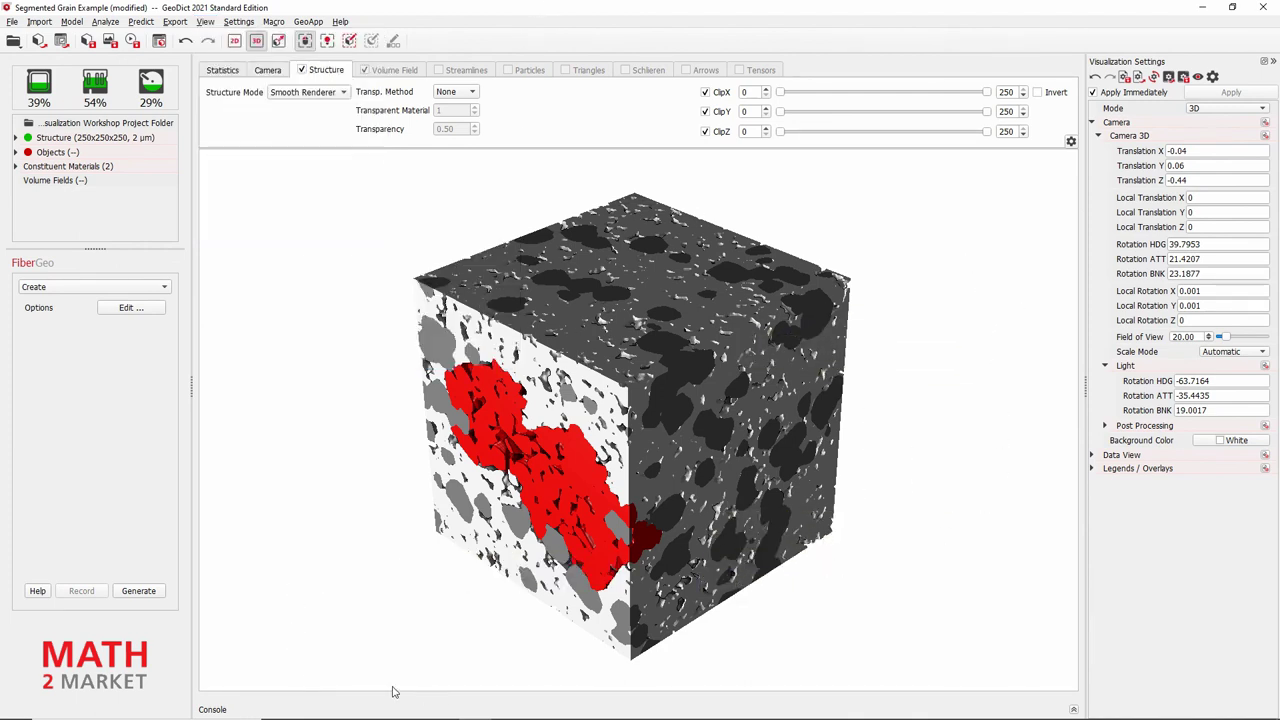
Rotate the cube slightly and set the image export to the Full HD 1080p preset, 1920 x 1080
{"action": "left_click_drag", "start_coordinate": [594, 612], "coordinate": [607, 604]}
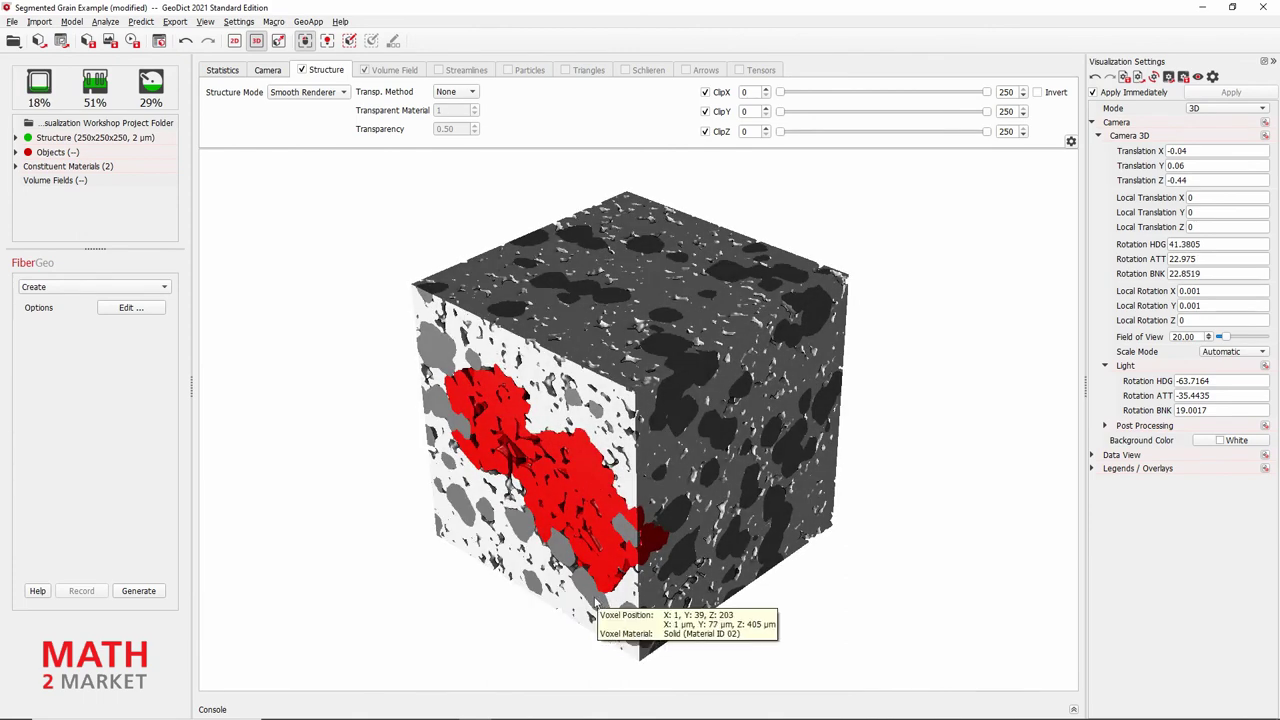
{"action": "left_click", "coordinate": [14, 22]}
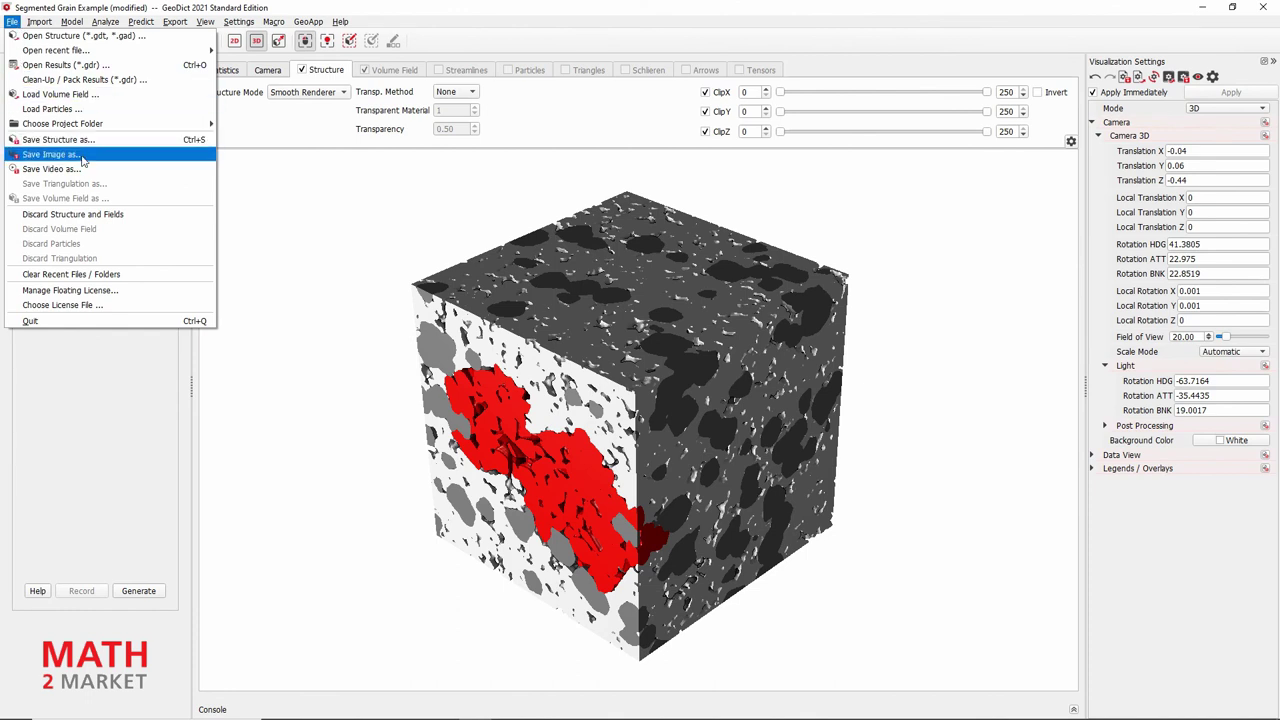
{"action": "left_click", "coordinate": [83, 157]}
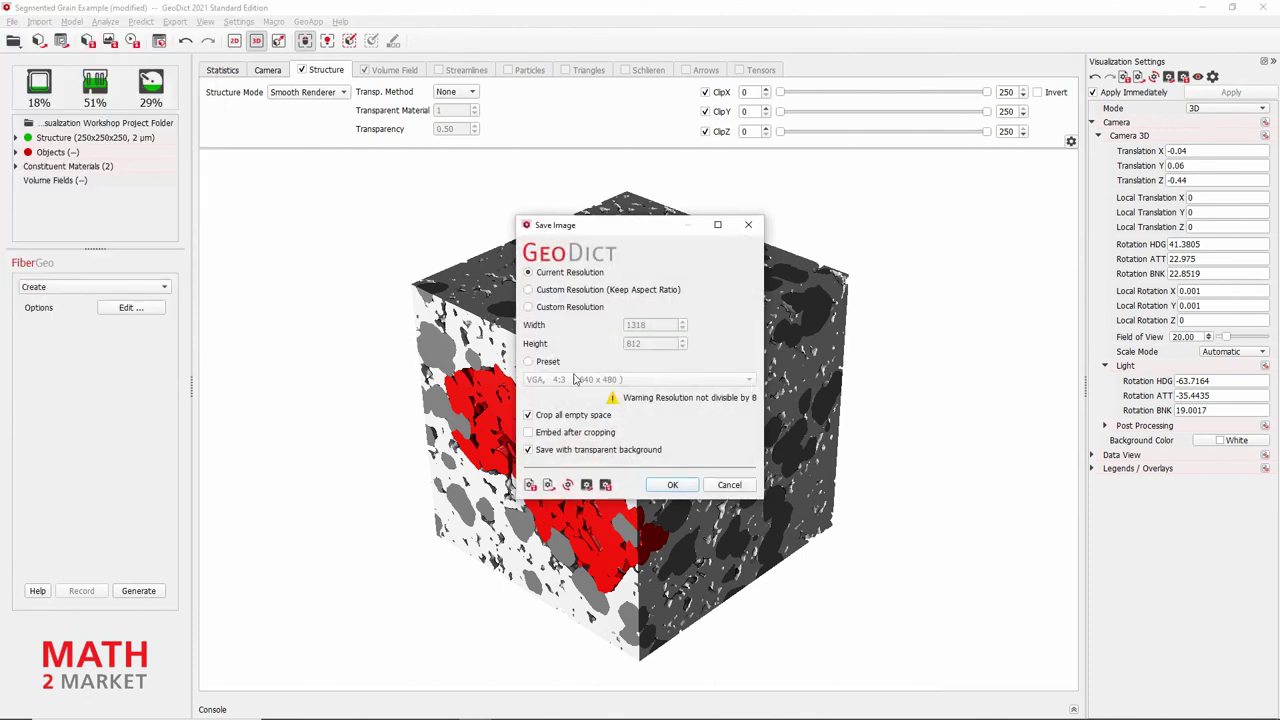
{"action": "left_click", "coordinate": [551, 365]}
{"action": "left_click", "coordinate": [610, 381]}
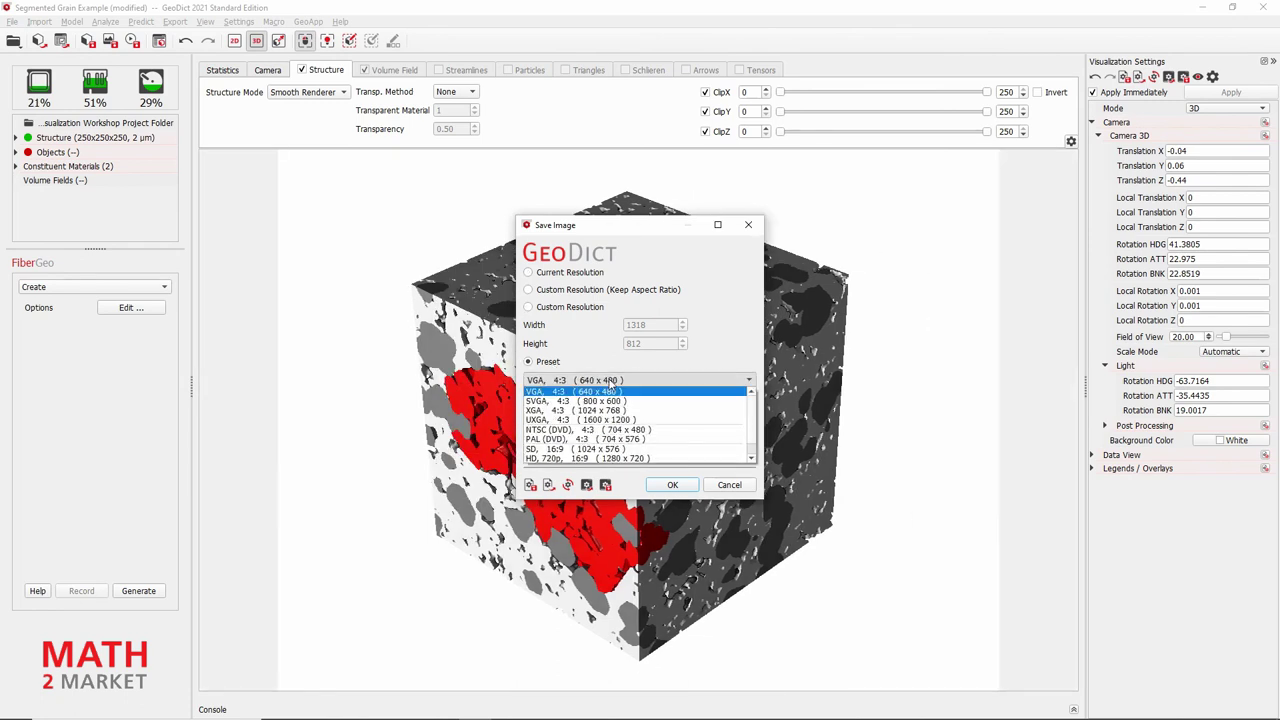
{"action": "scroll", "coordinate": [690, 420], "scroll_direction": "down", "scroll_amount": 1}
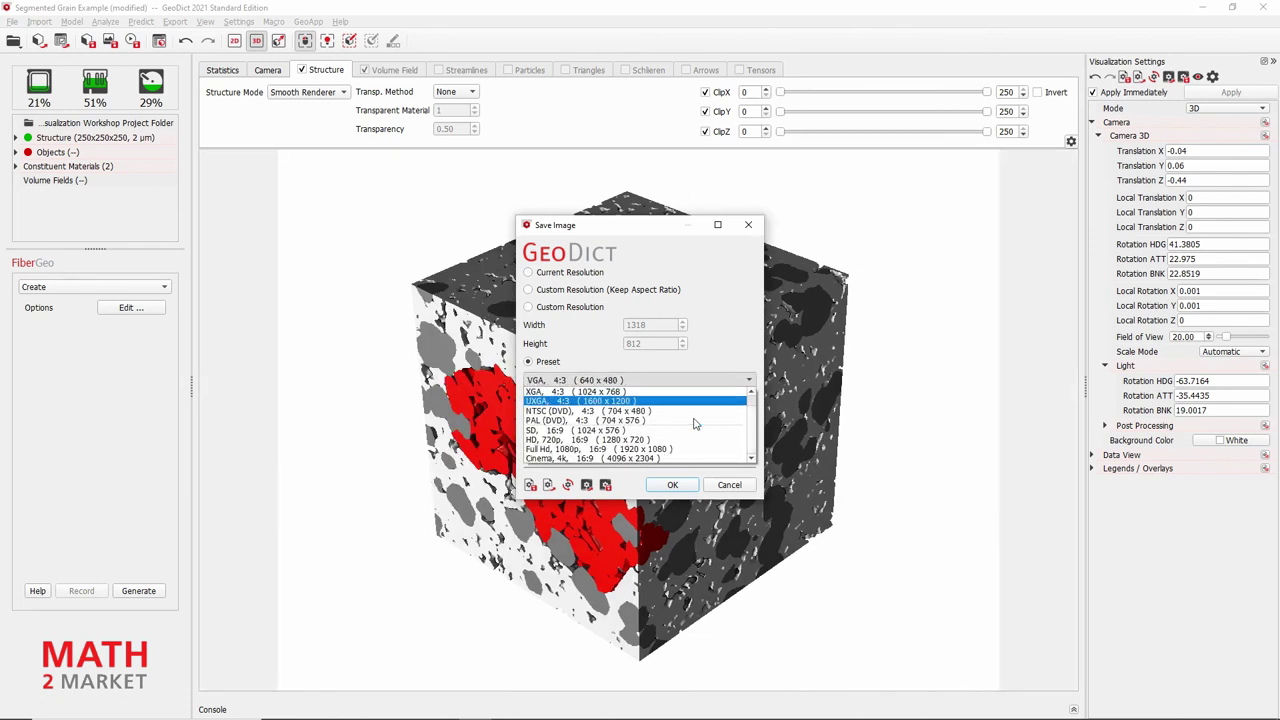
{"action": "left_click", "coordinate": [636, 450]}
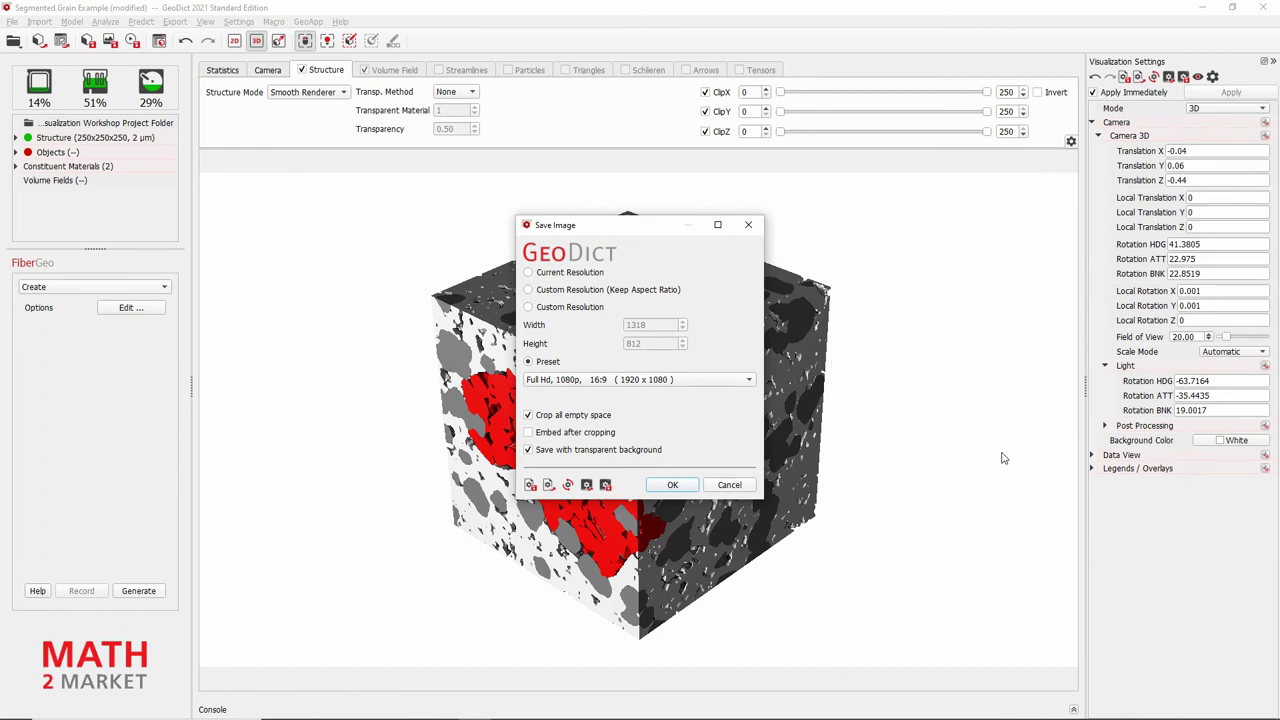
Enable embedding after cropping, with a 5 % margin on all four sides of the image
{"action": "left_click", "coordinate": [587, 433]}
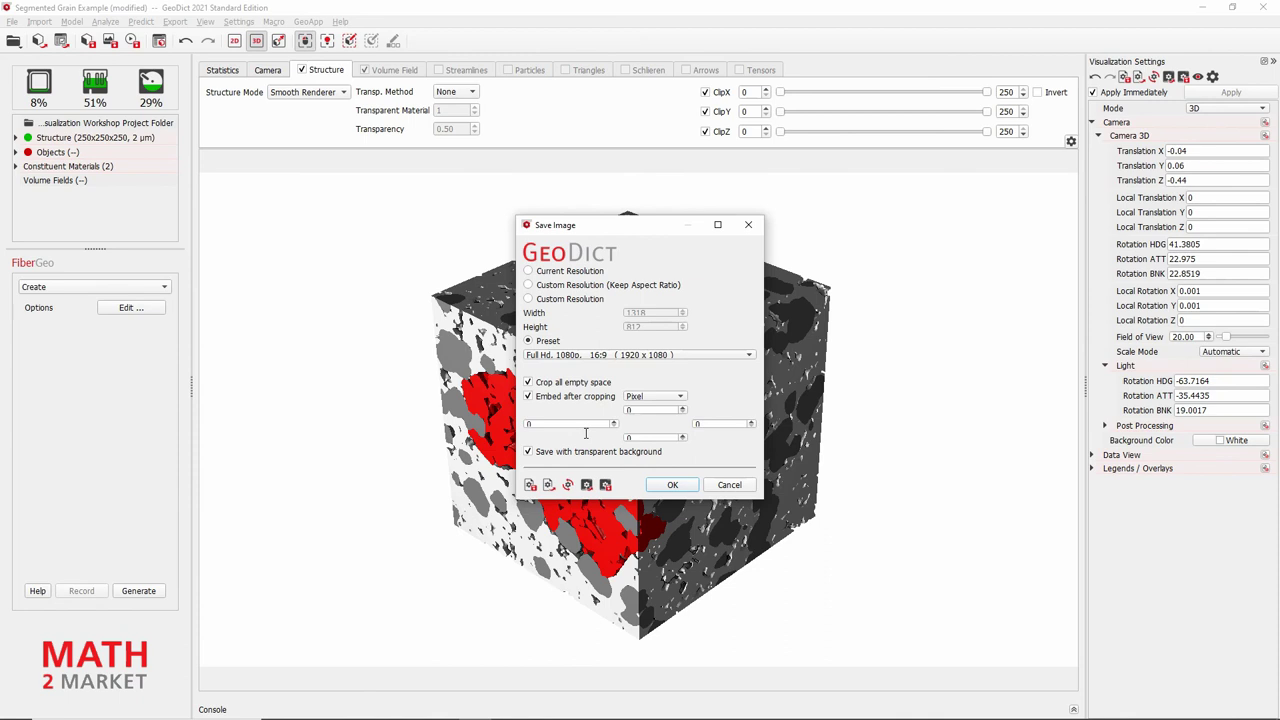
{"action": "left_click", "coordinate": [660, 397]}
{"action": "left_click", "coordinate": [651, 414]}
{"action": "left_click", "coordinate": [655, 410]}
{"action": "type", "text": "5"}
{"action": "left_click", "coordinate": [640, 437]}
{"action": "left_click", "coordinate": [577, 424]}
{"action": "type", "text": "5"}
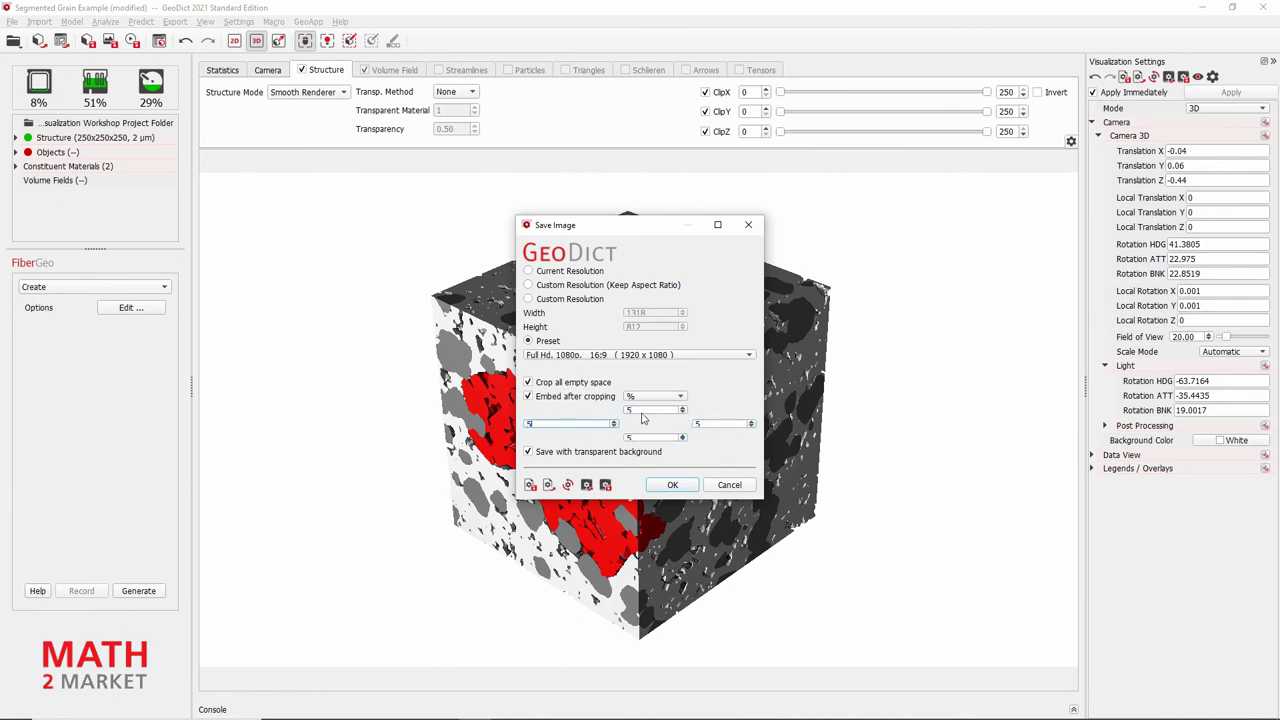
Confirm the image settings and save the image as a PNG file named smooth in the project folder
{"action": "left_click", "coordinate": [673, 485]}
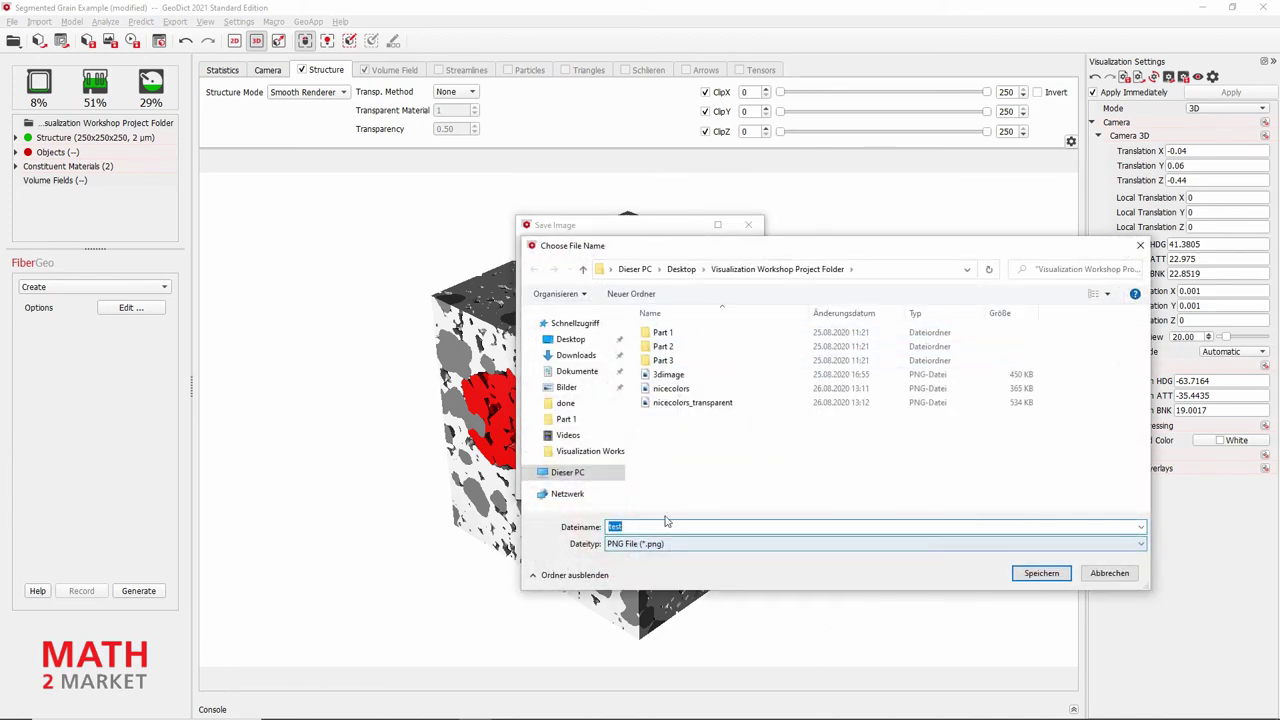
{"action": "type", "text": "smooth"}
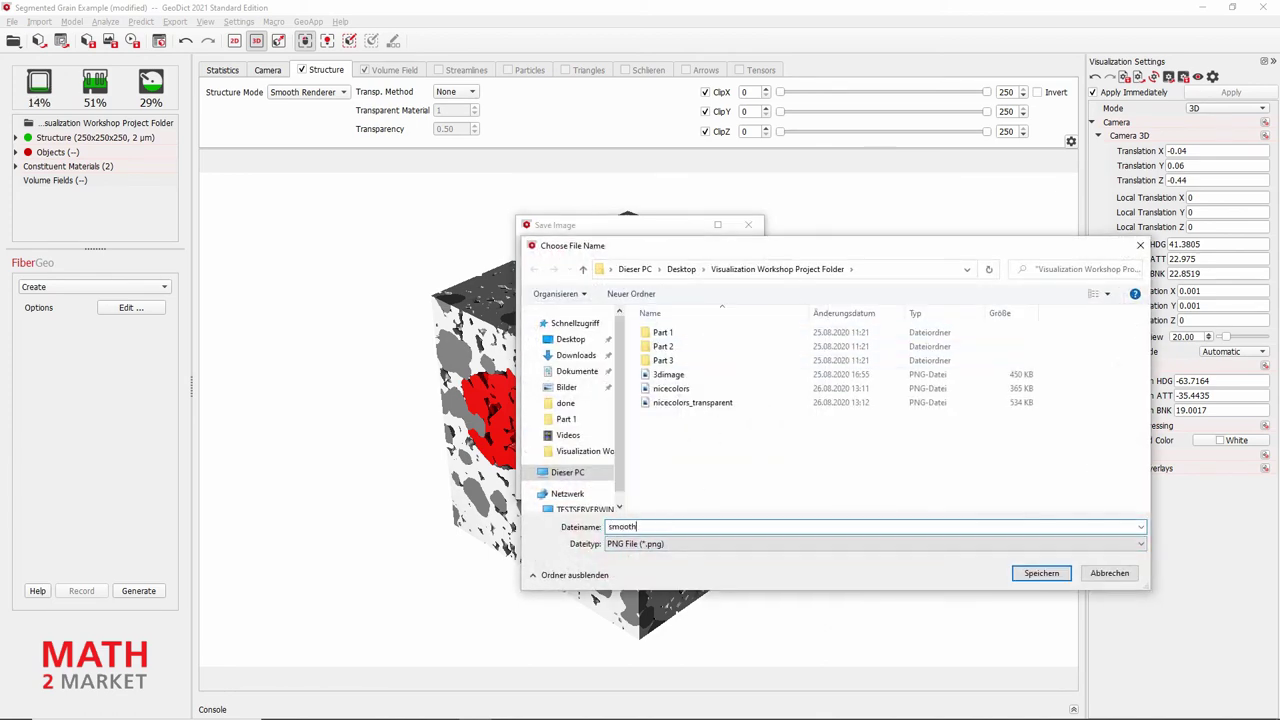
{"action": "key", "text": "Return"}
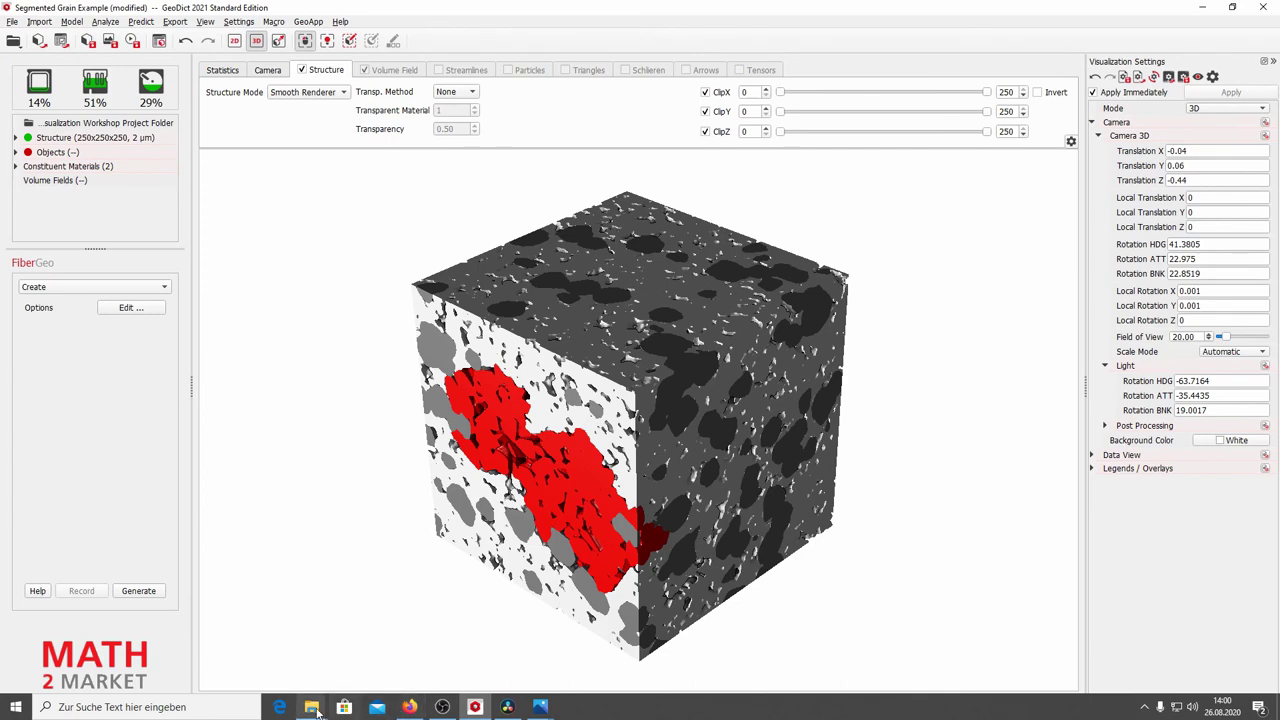
Switch to File Explorer and select the saved smooth image in the Visualization Workshop Project Folder
{"action": "left_click", "coordinate": [316, 710]}
{"action": "left_click", "coordinate": [445, 645]}
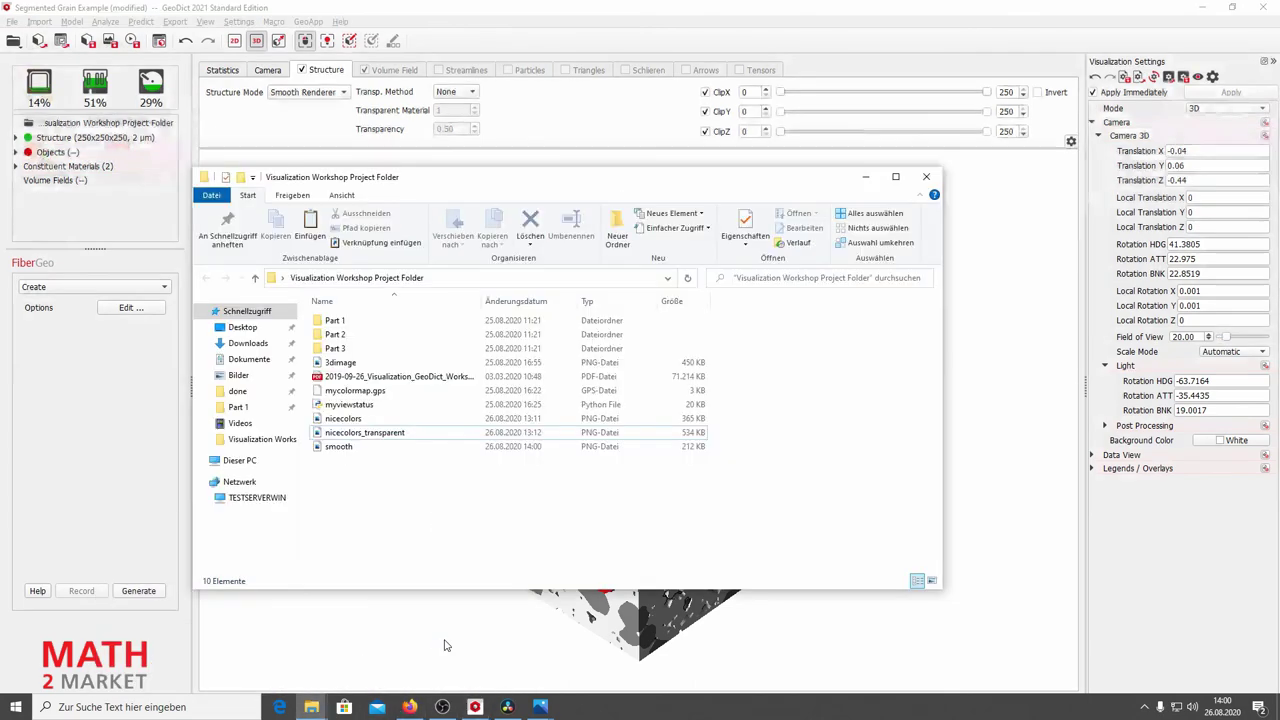
{"action": "left_click", "coordinate": [367, 449]}
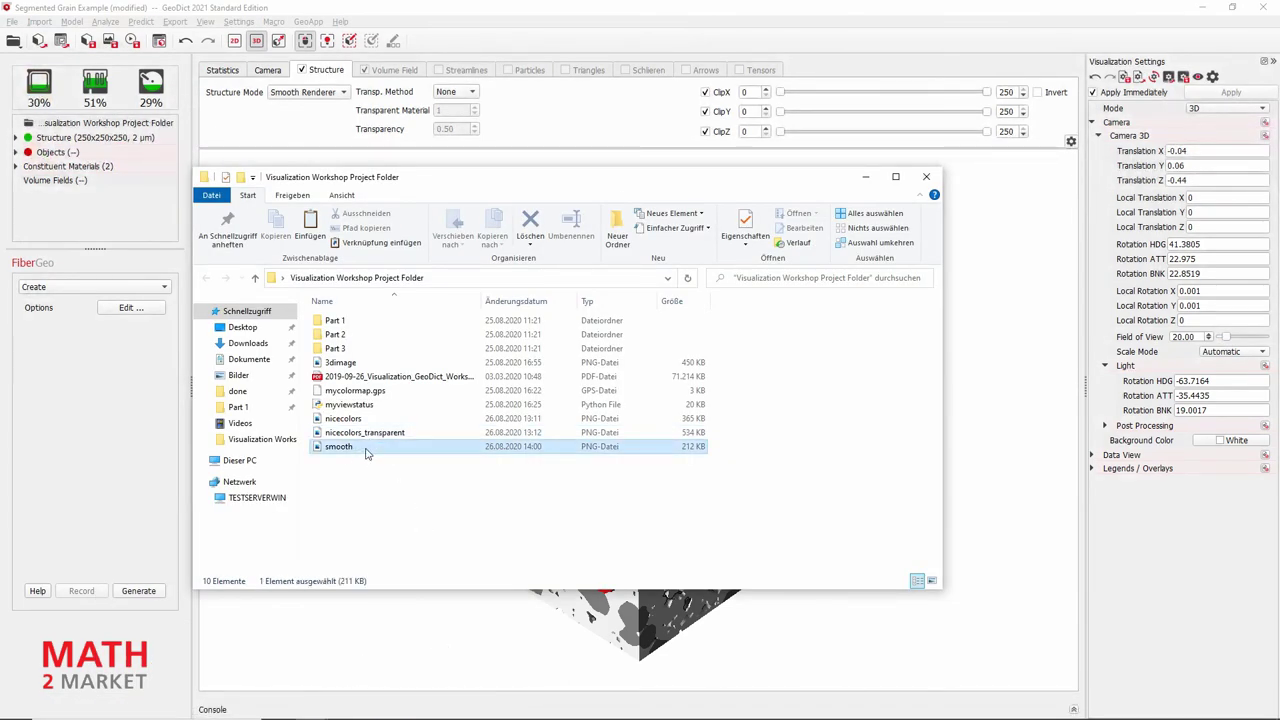